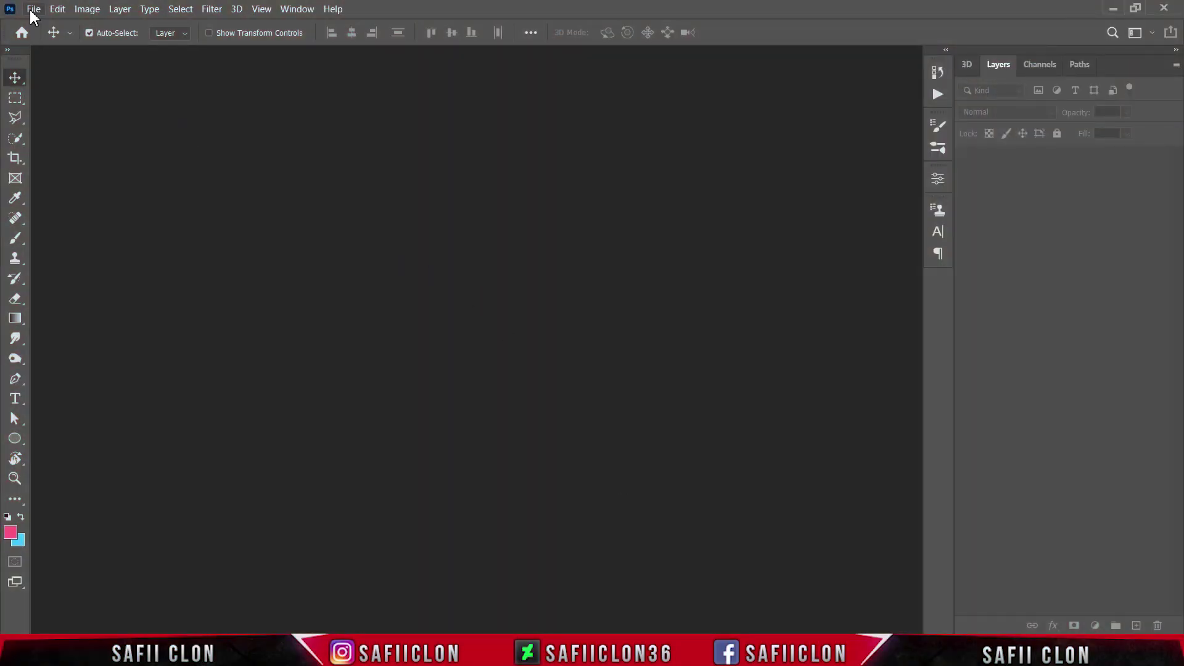
Open the File menu in Photoshop while no document is open.
click(33, 9)
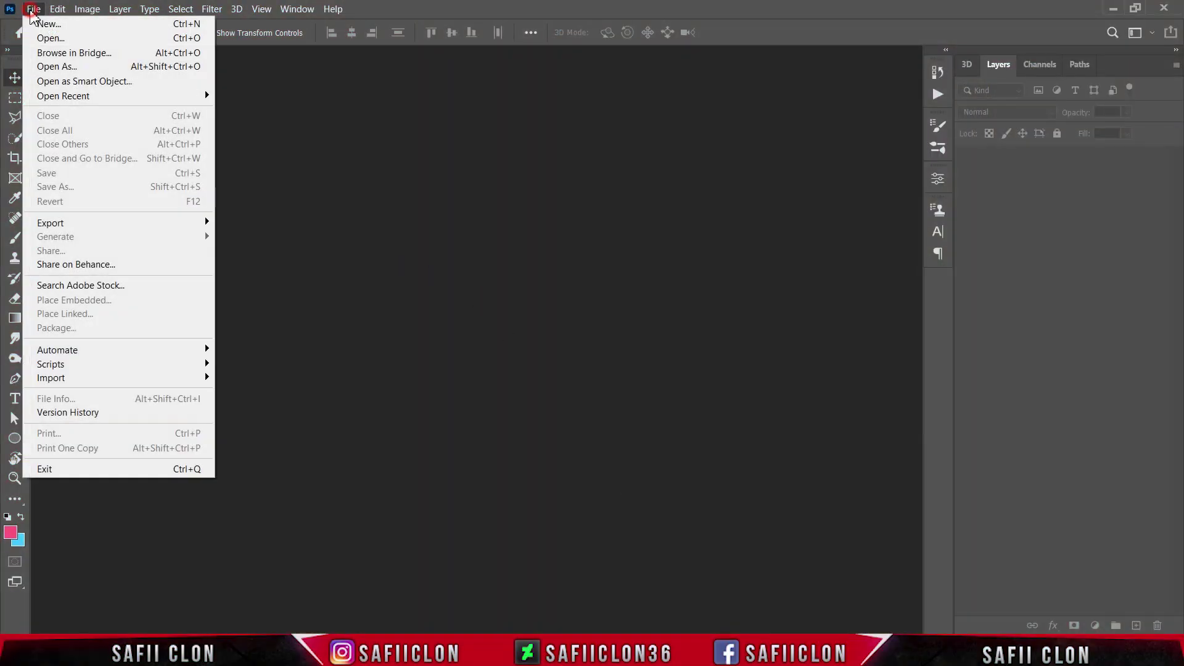
Create a new 2000 × 2000 px document at 300 pixels/inch with a white background.
click(62, 24)
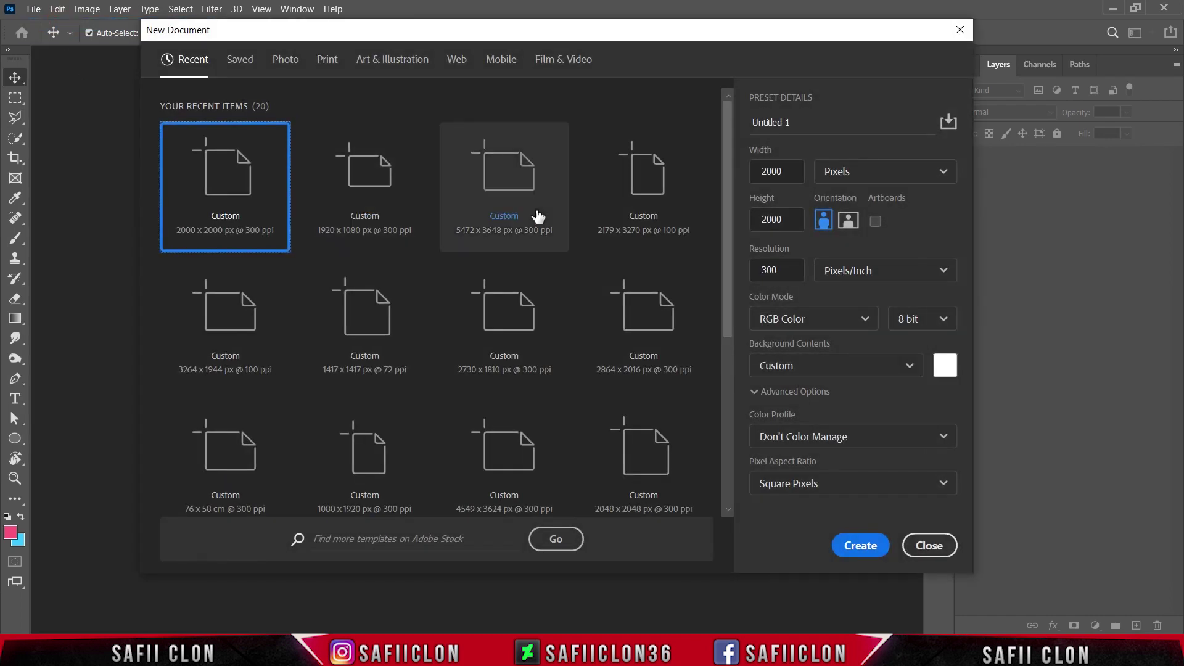
click(862, 179)
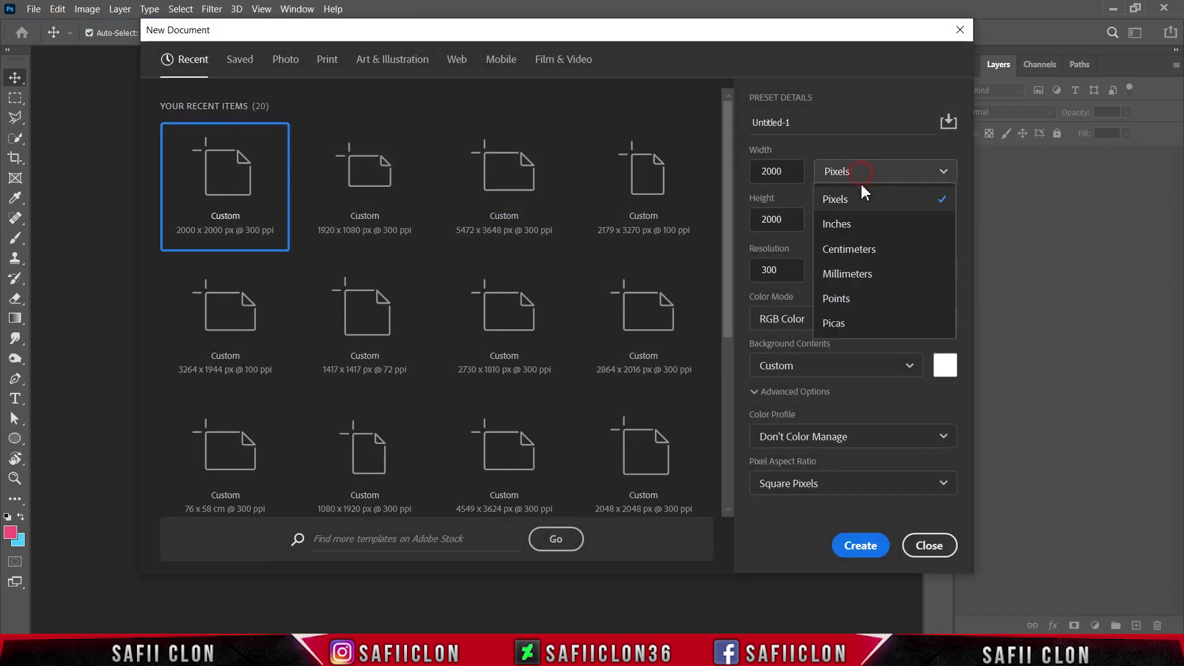
click(782, 171)
double_click(782, 171)
drag(791, 220, 754, 220)
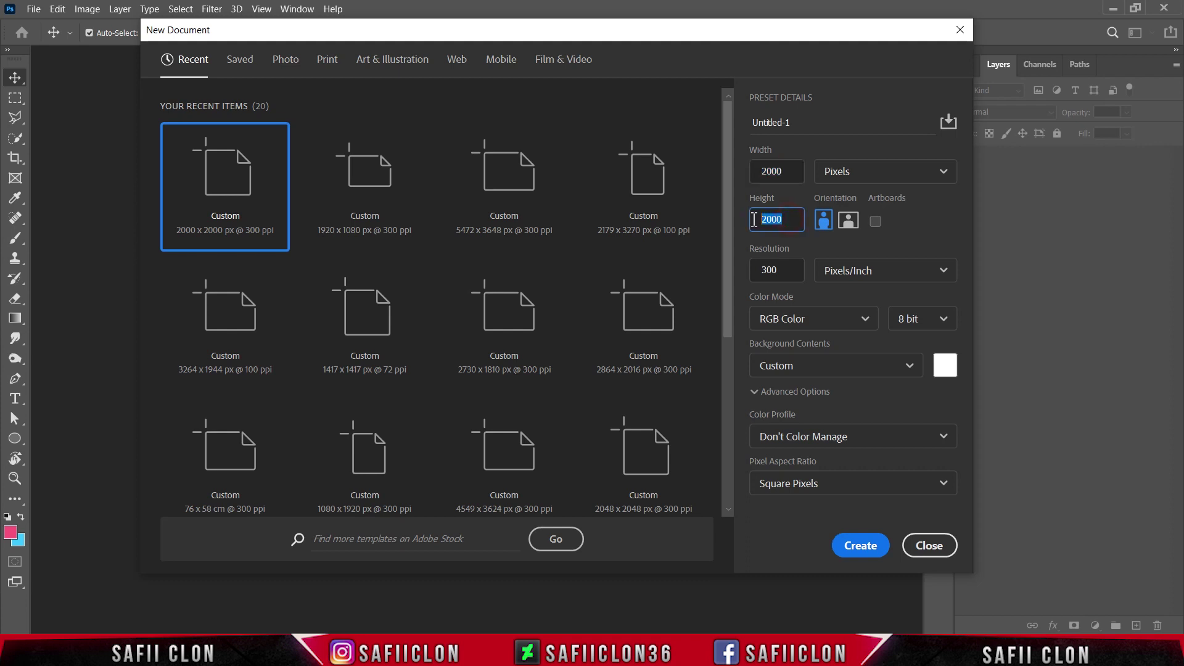
double_click(787, 268)
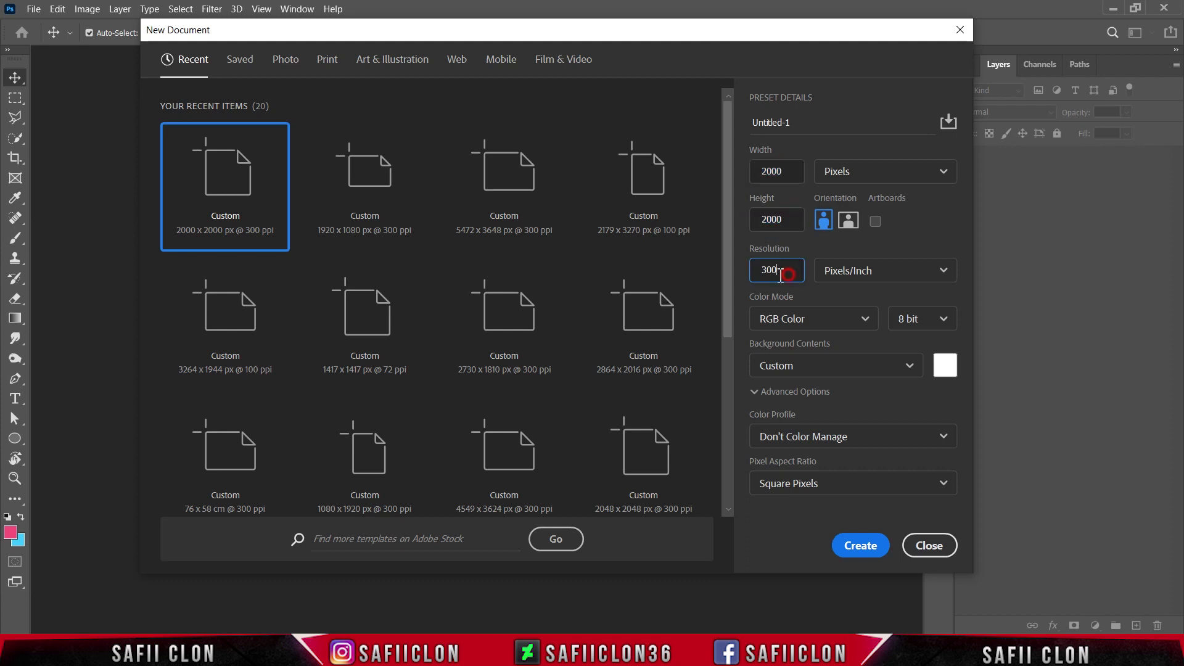
click(878, 268)
click(867, 299)
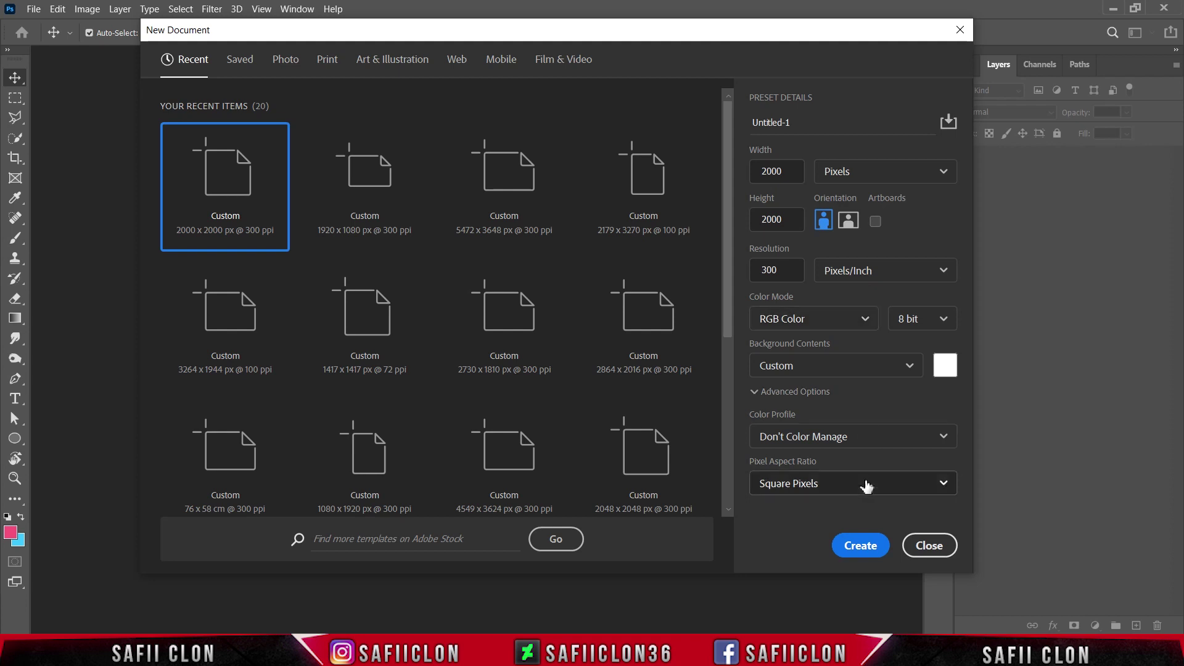
click(866, 546)
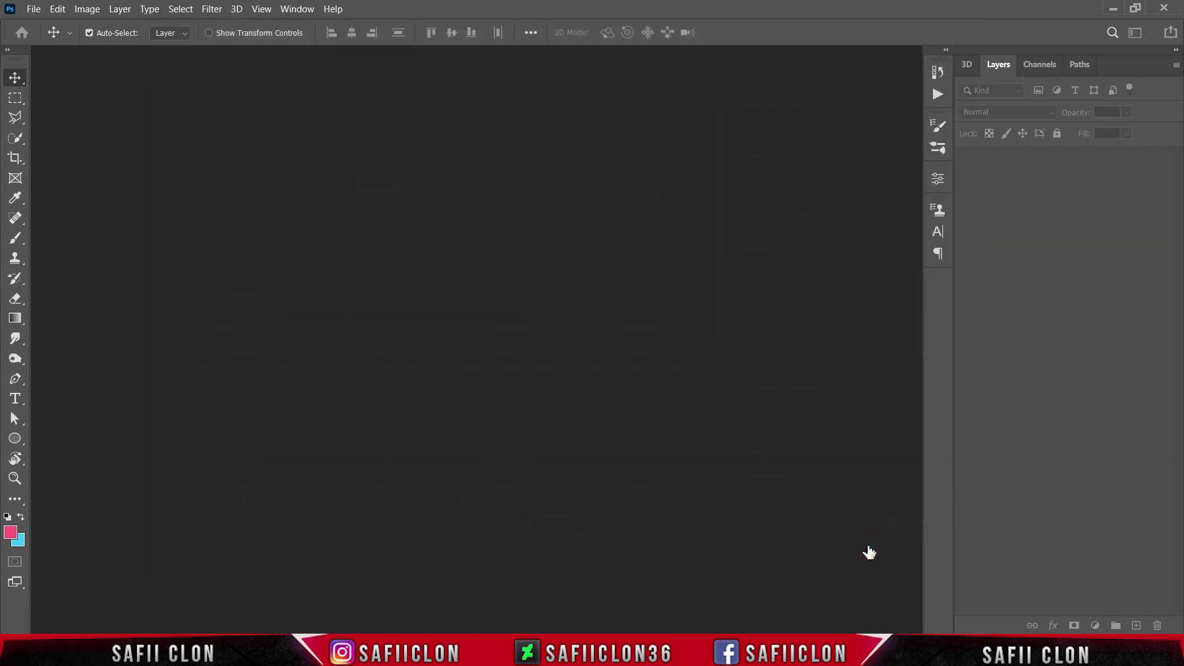
Add a Solid Color fill layer in black (#000000) covering the whole canvas.
click(1096, 625)
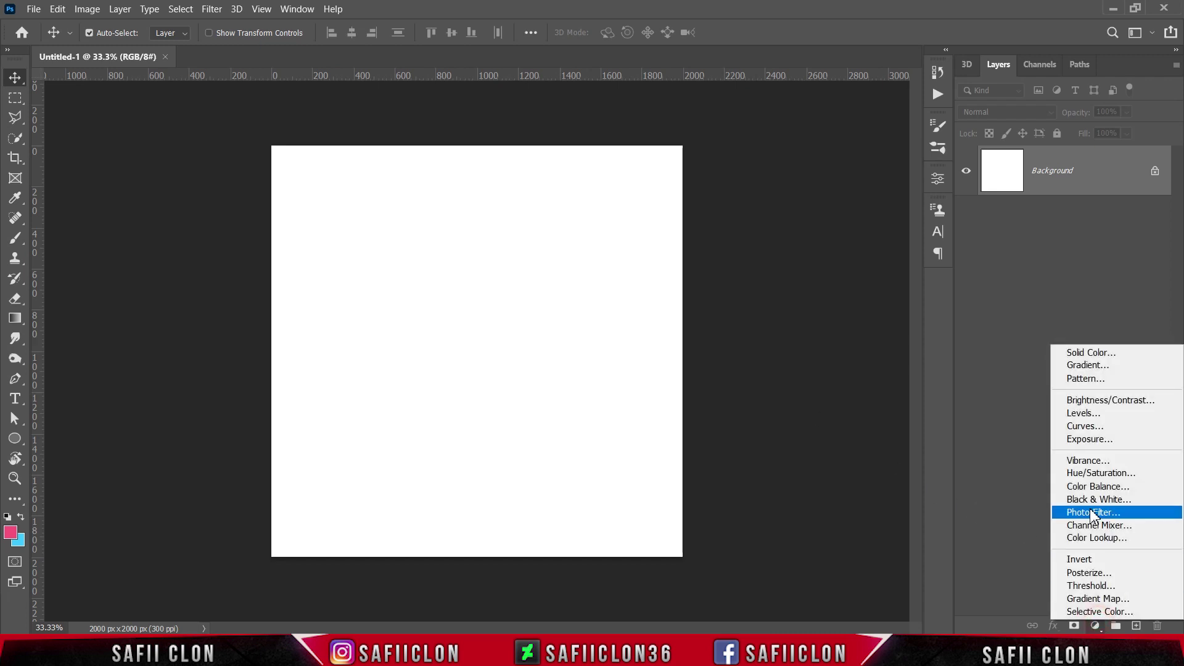
click(1085, 352)
drag(806, 313, 647, 376)
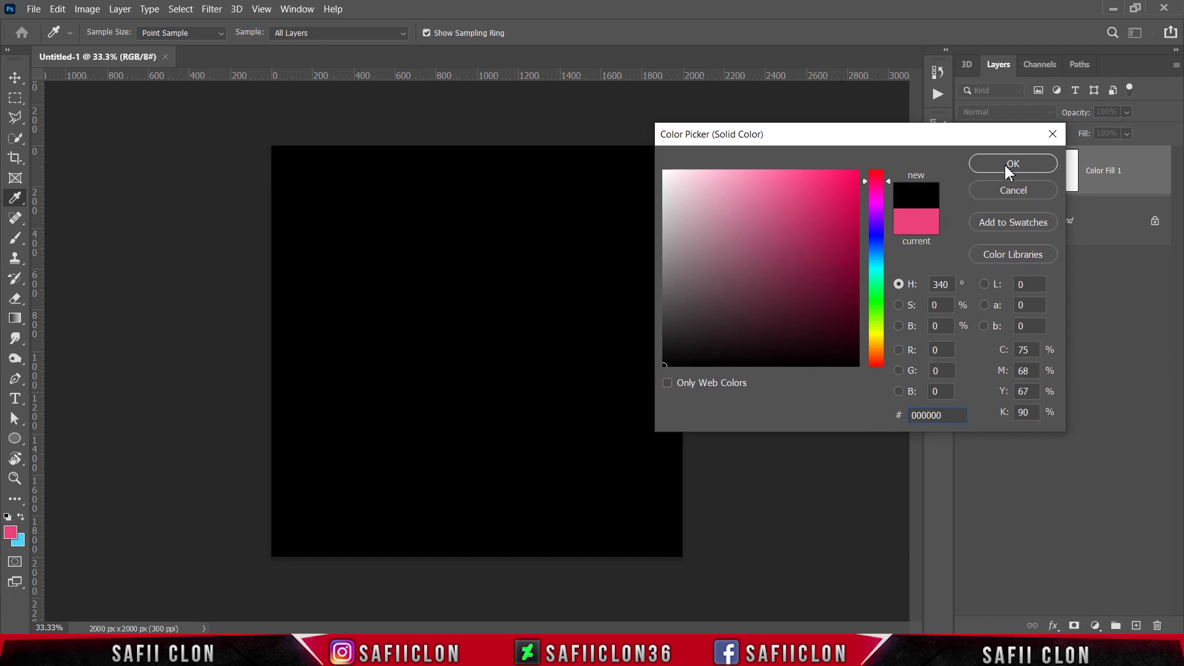
click(1012, 164)
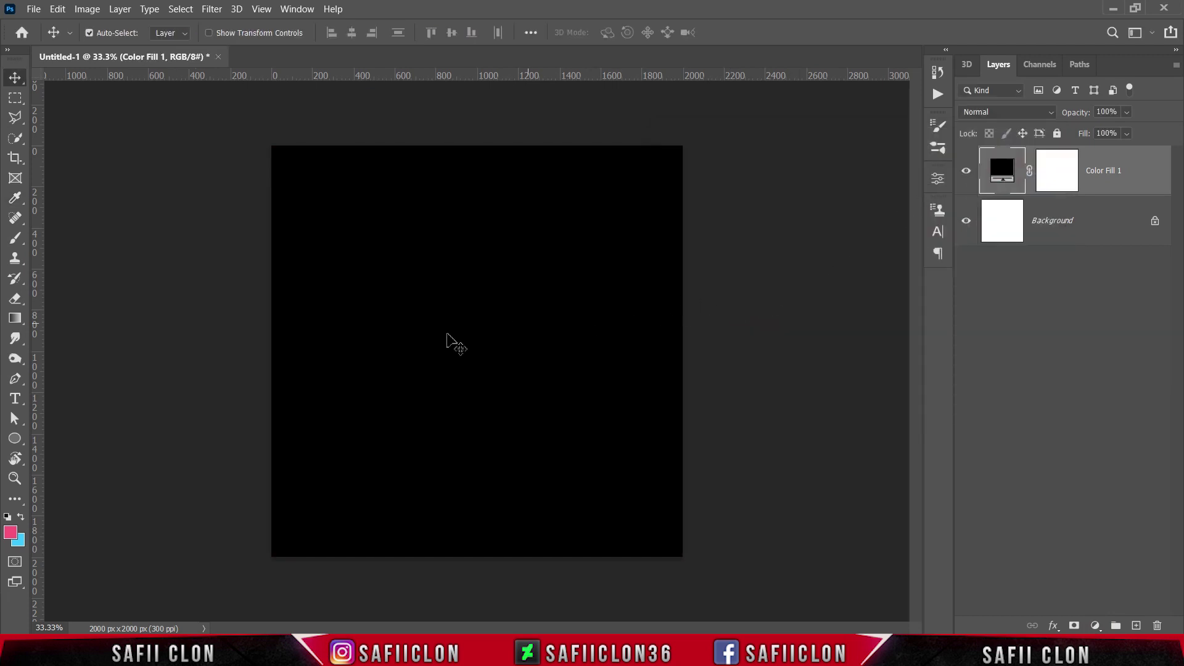
click(15, 399)
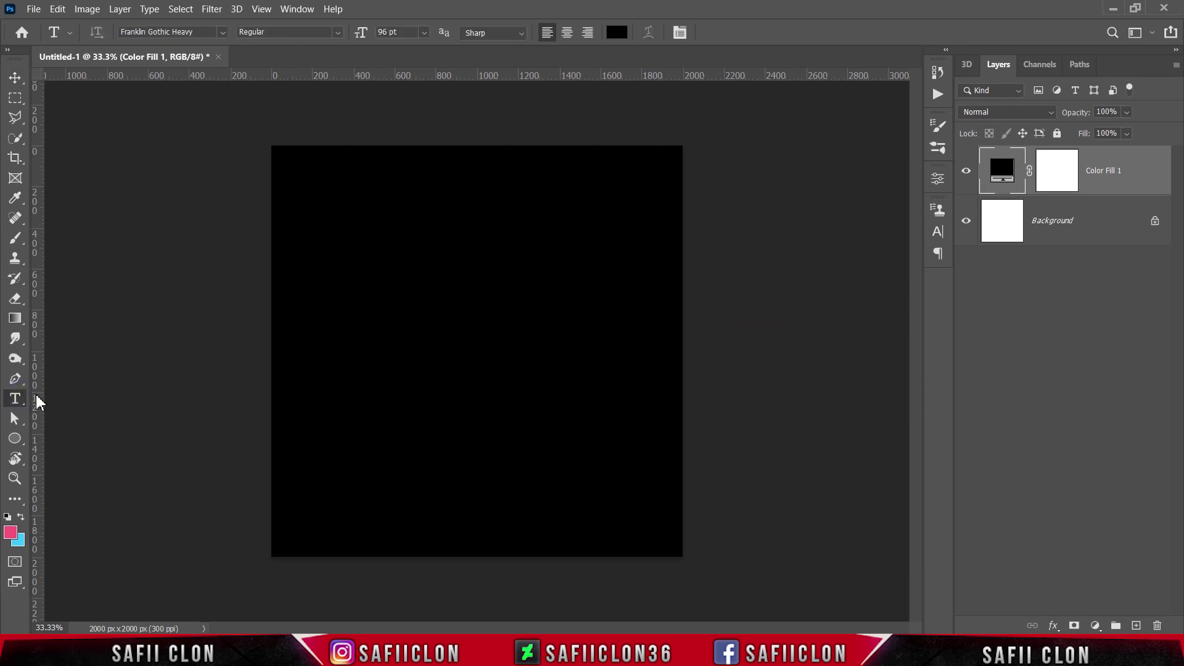
Set up the Horizontal Type Tool with Franklin Gothic Heavy 96 pt and black text colour.
right_click(23, 401)
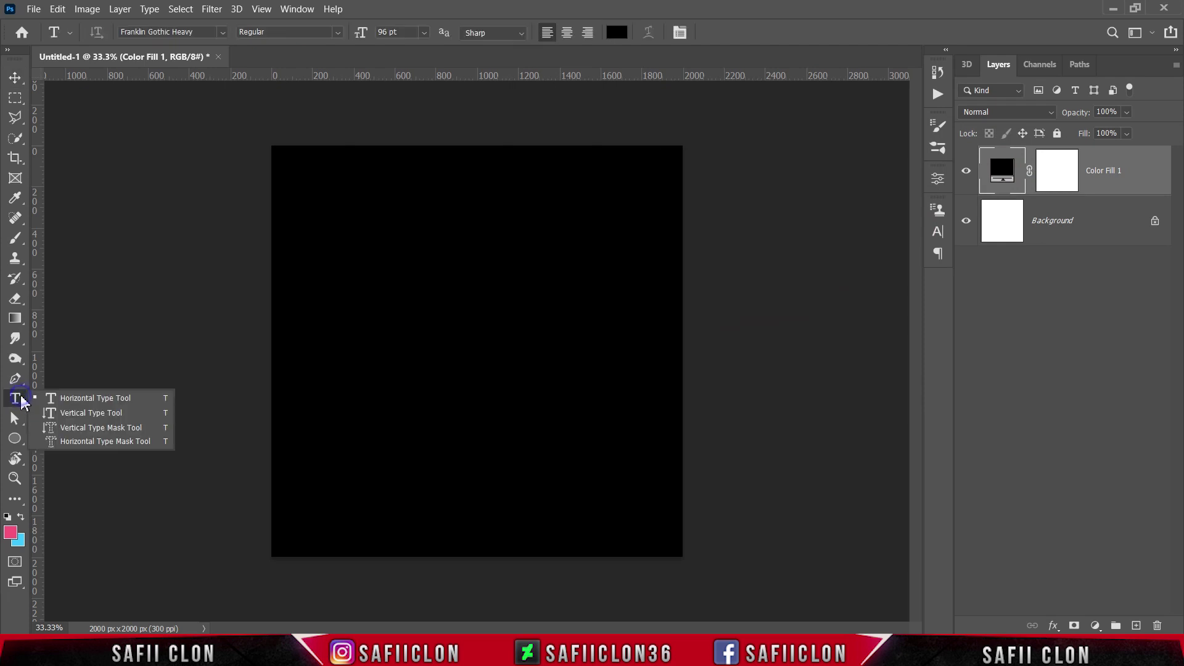
click(101, 399)
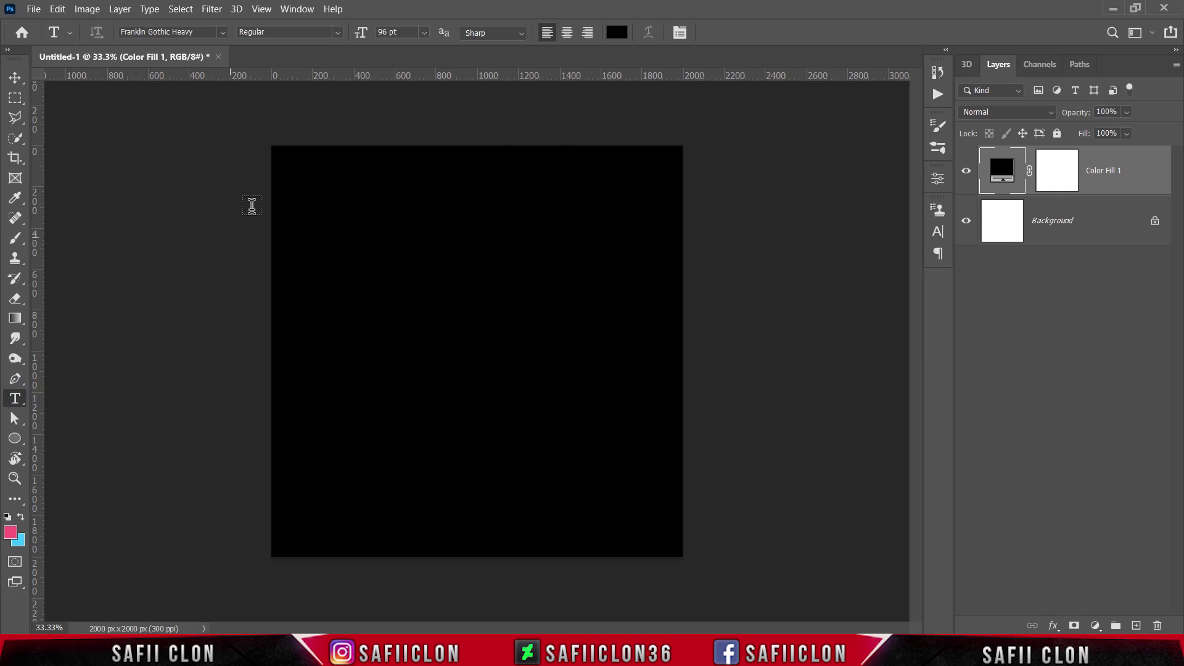
click(223, 32)
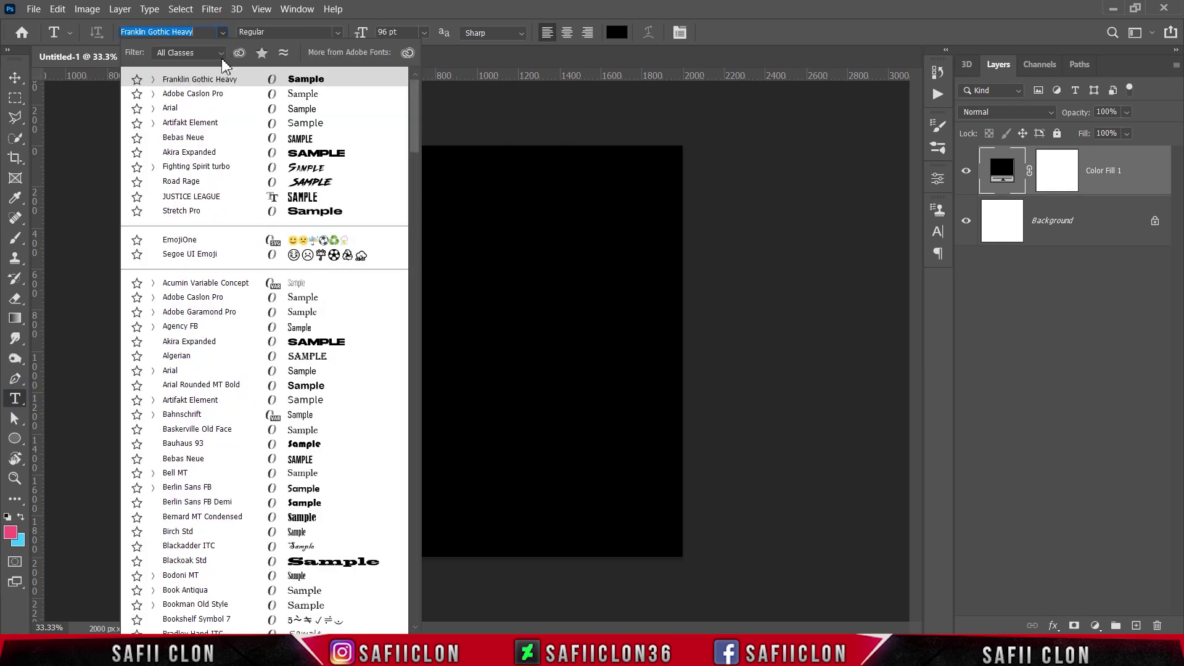
click(224, 79)
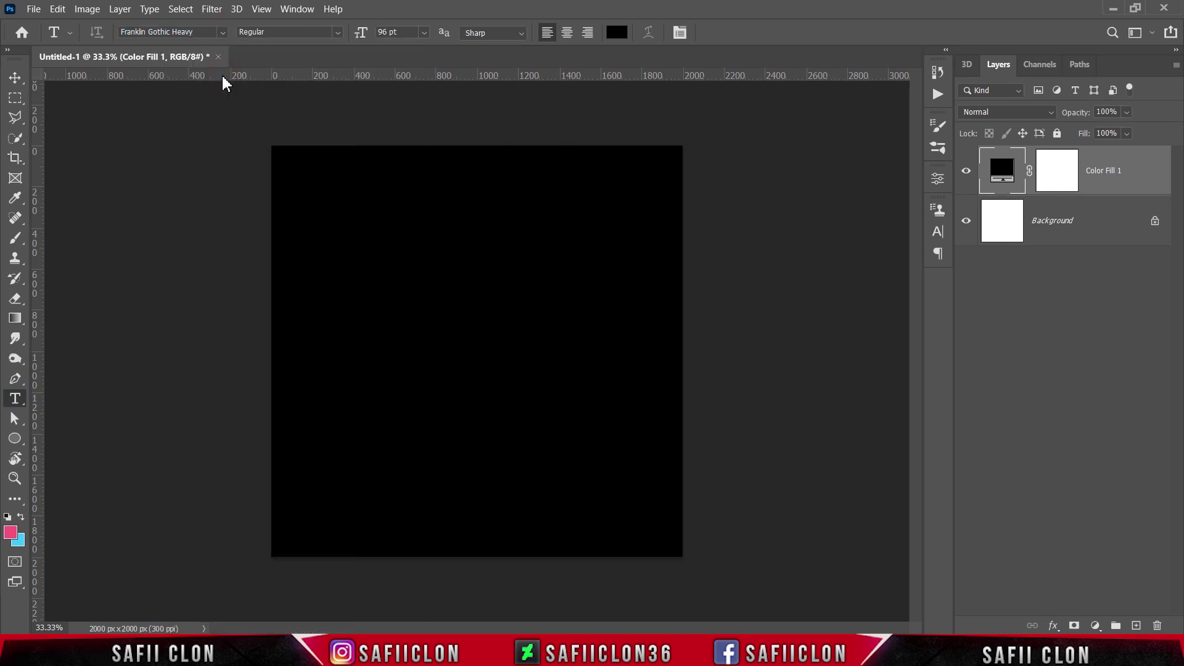
click(617, 33)
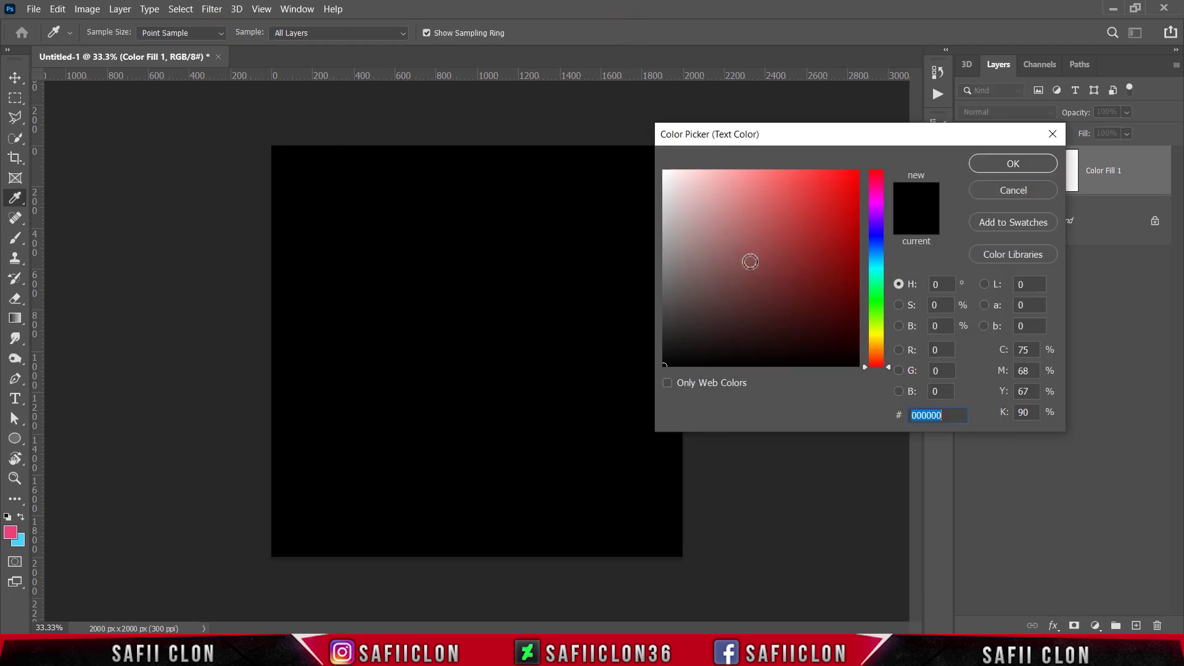
drag(750, 261, 634, 384)
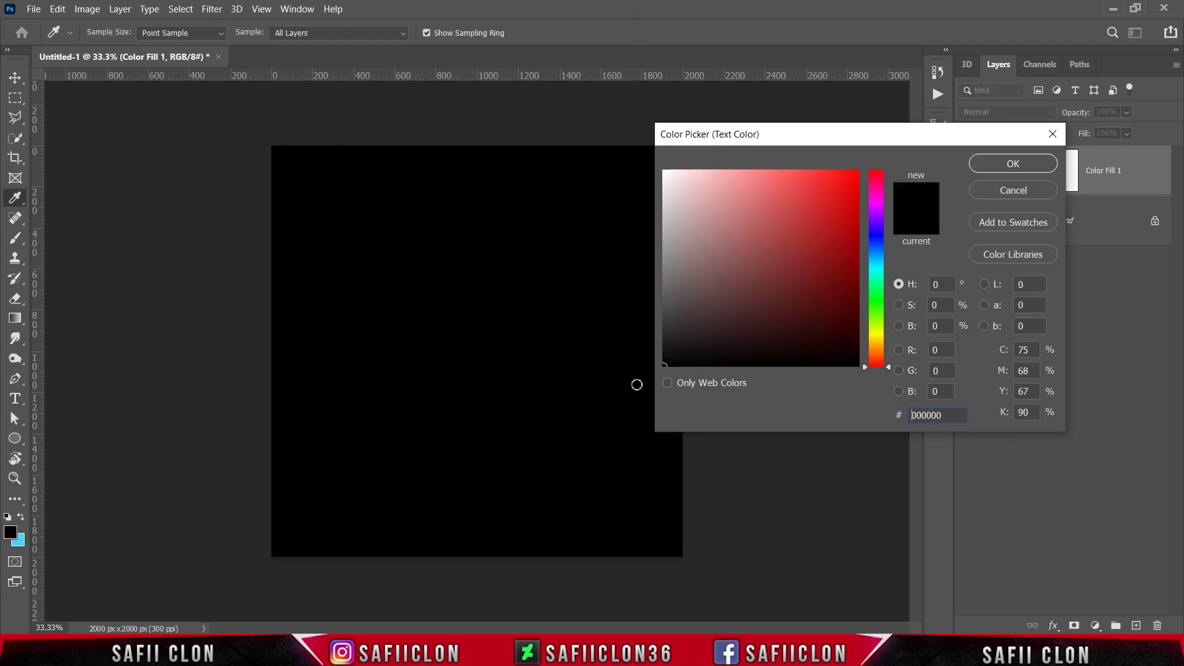
click(1012, 165)
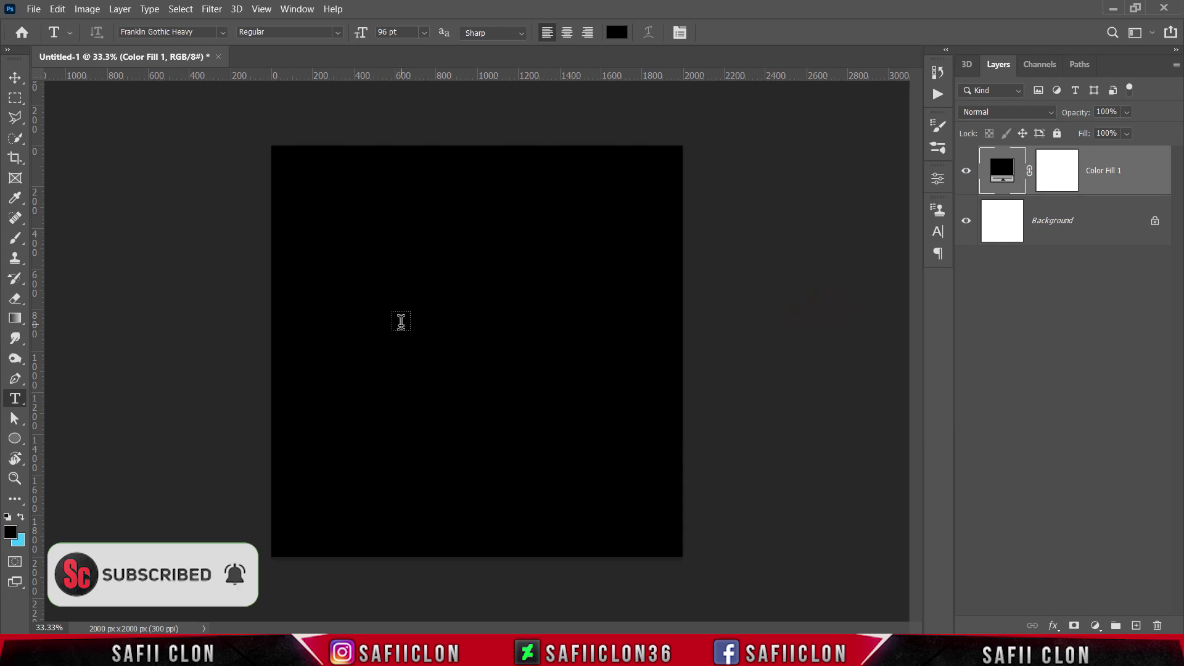
Type SAFIICLON near the canvas centre and commit the text layer.
click(401, 321)
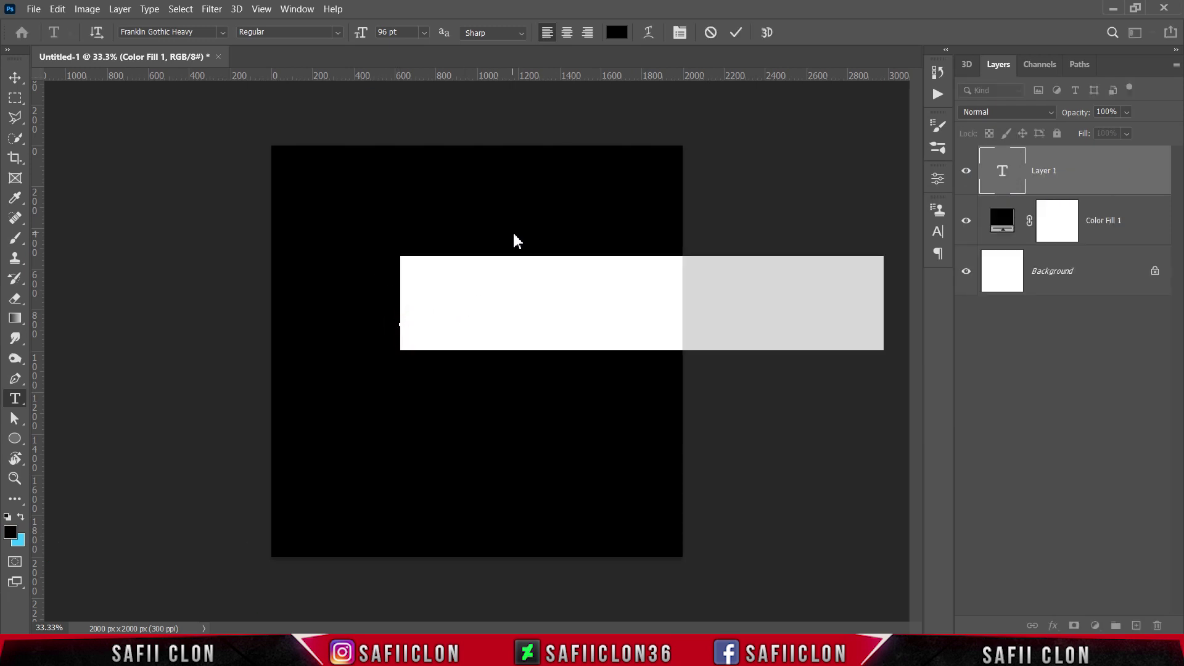
text(S)
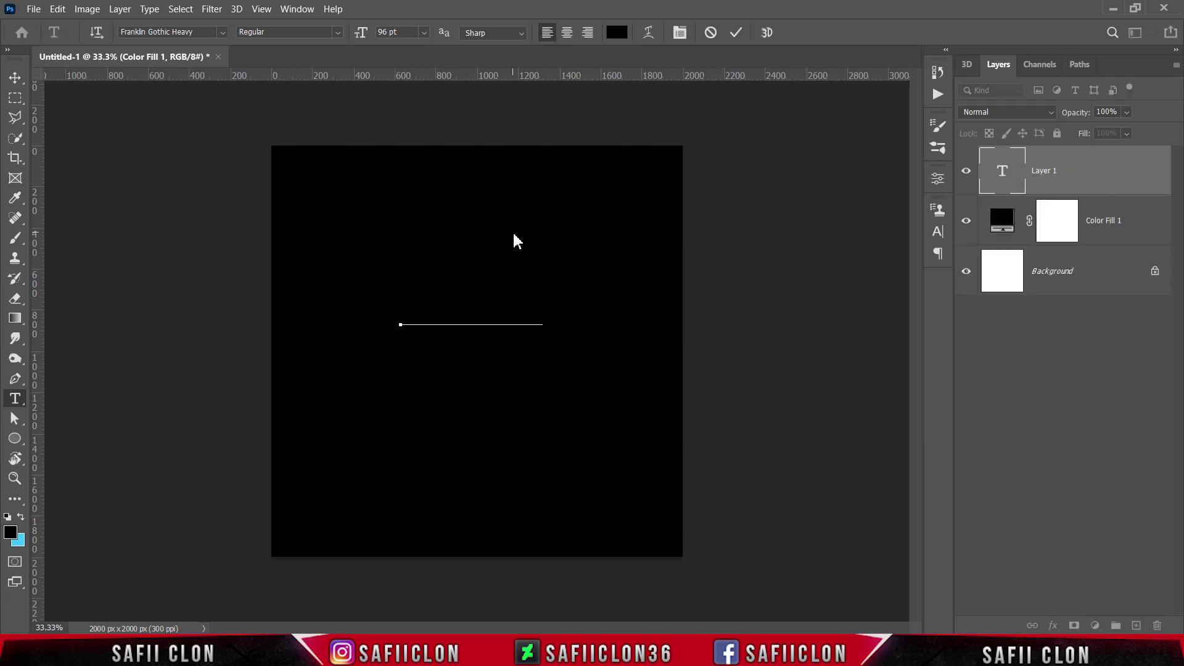
text(AFIIN)
drag(403, 310, 833, 307)
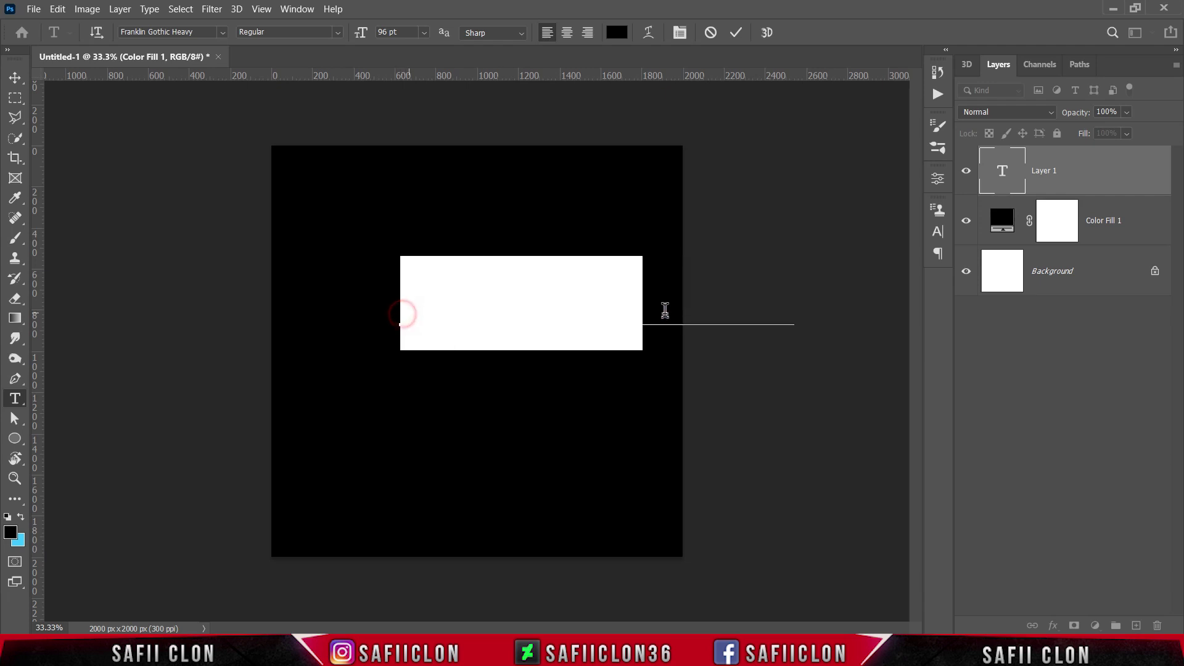
click(733, 36)
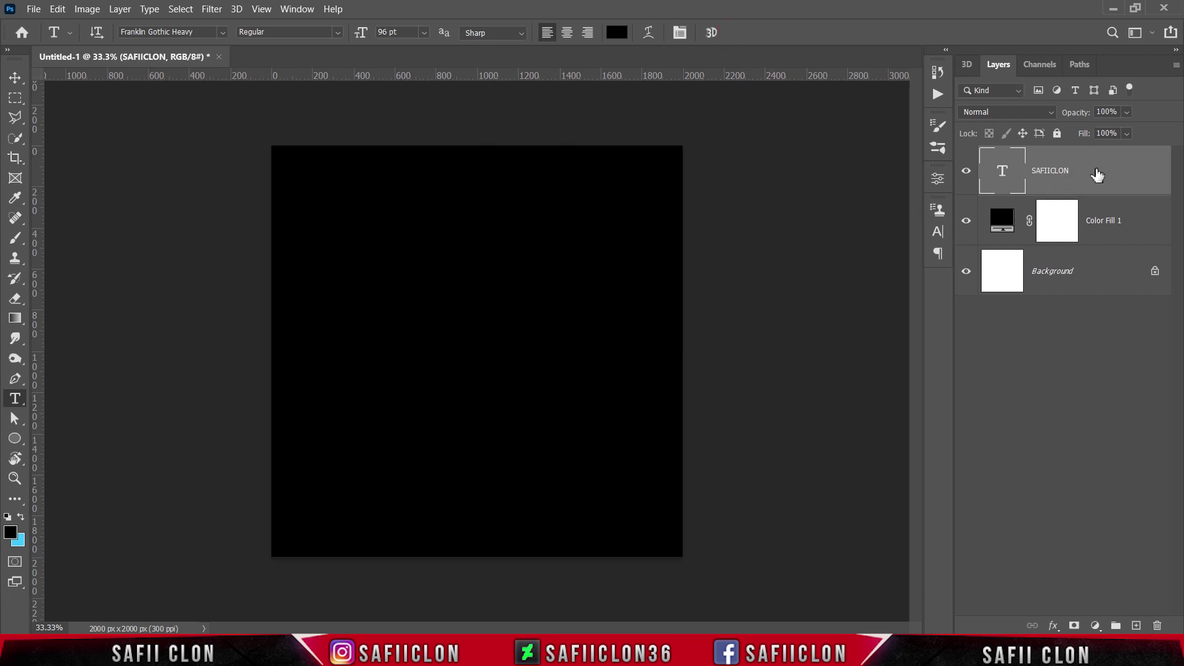
Enable a 9 px Outside Stroke with Normal blend mode on the SAFIICLON layer.
right_click(1098, 176)
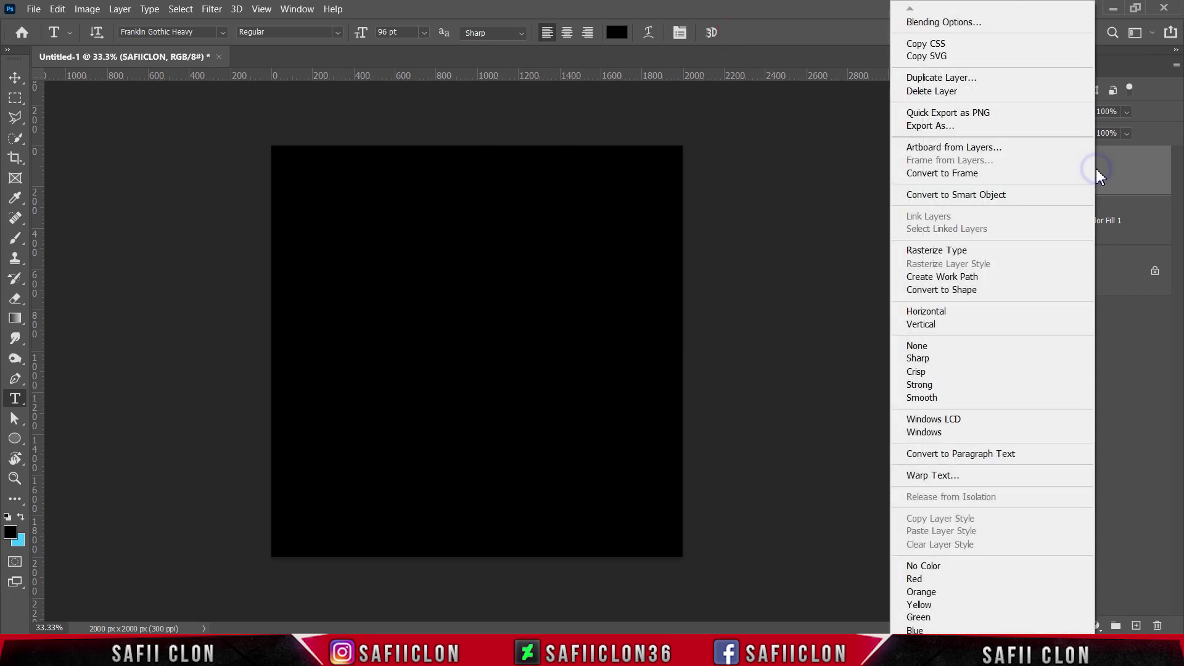
click(944, 22)
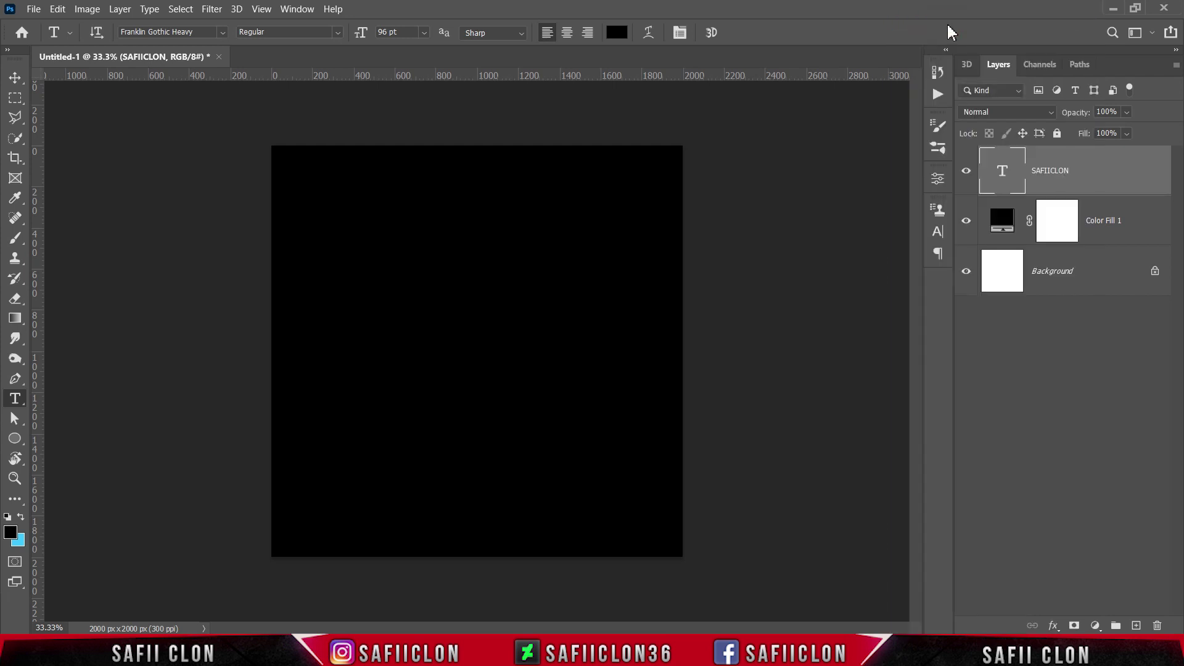
drag(567, 154, 919, 161)
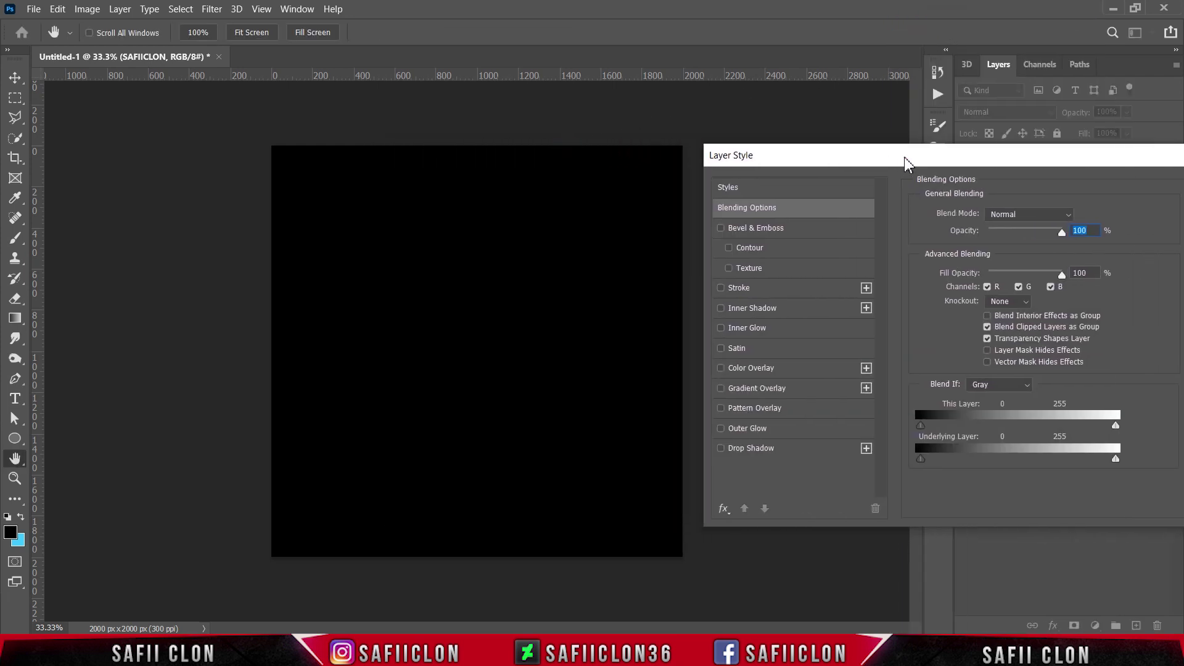
click(748, 290)
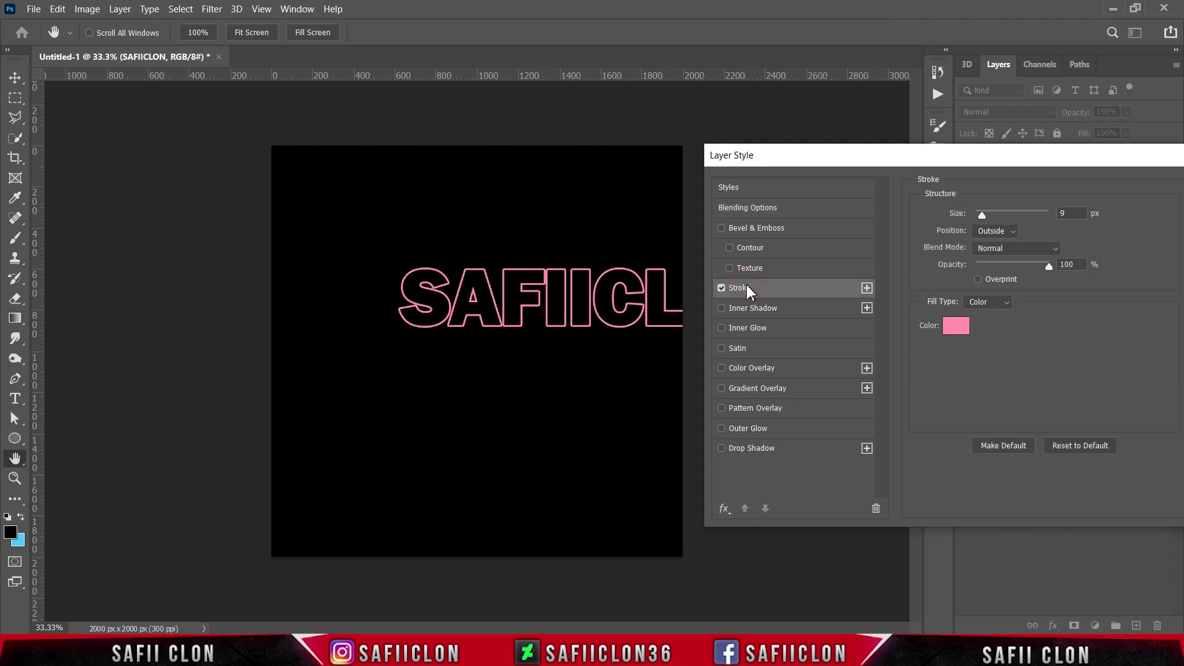
click(991, 247)
click(983, 215)
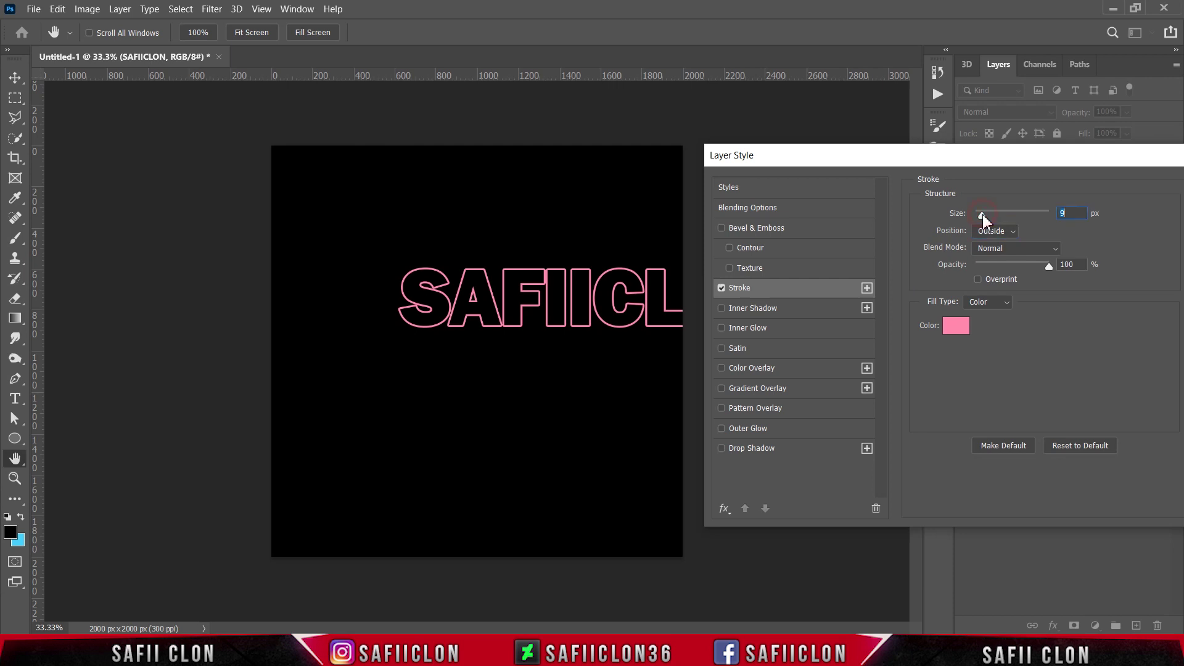
click(1021, 249)
click(1051, 268)
Set the stroke colour to pink #fe87ac and apply the layer style.
click(963, 329)
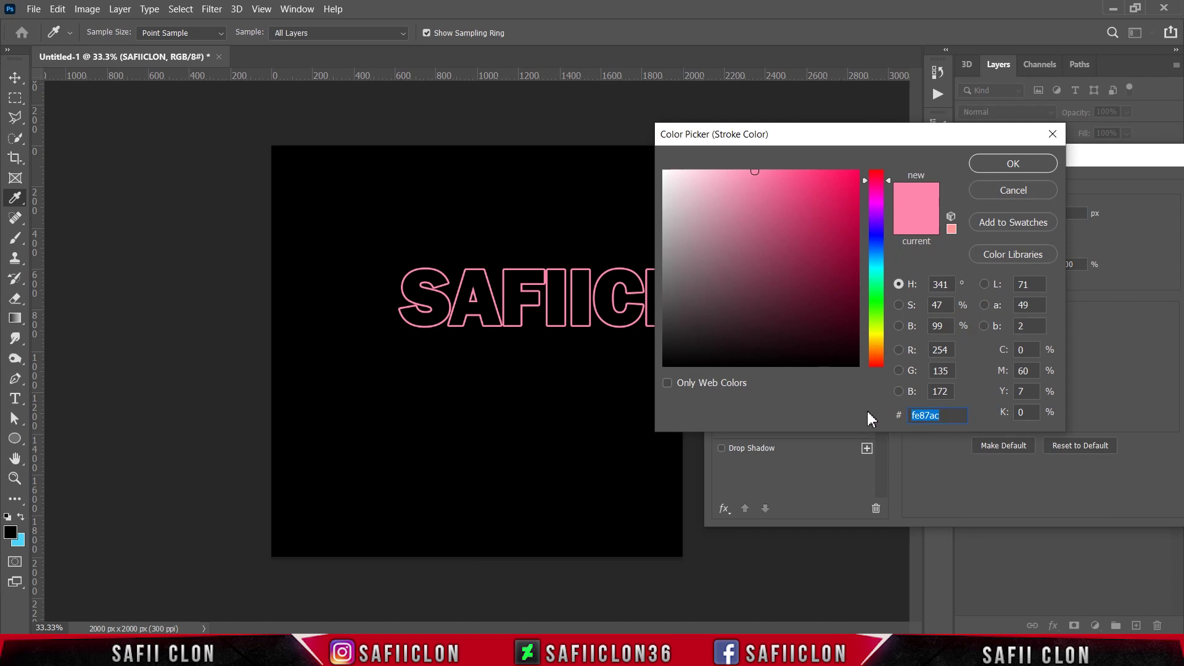
drag(950, 418, 898, 418)
text(f)
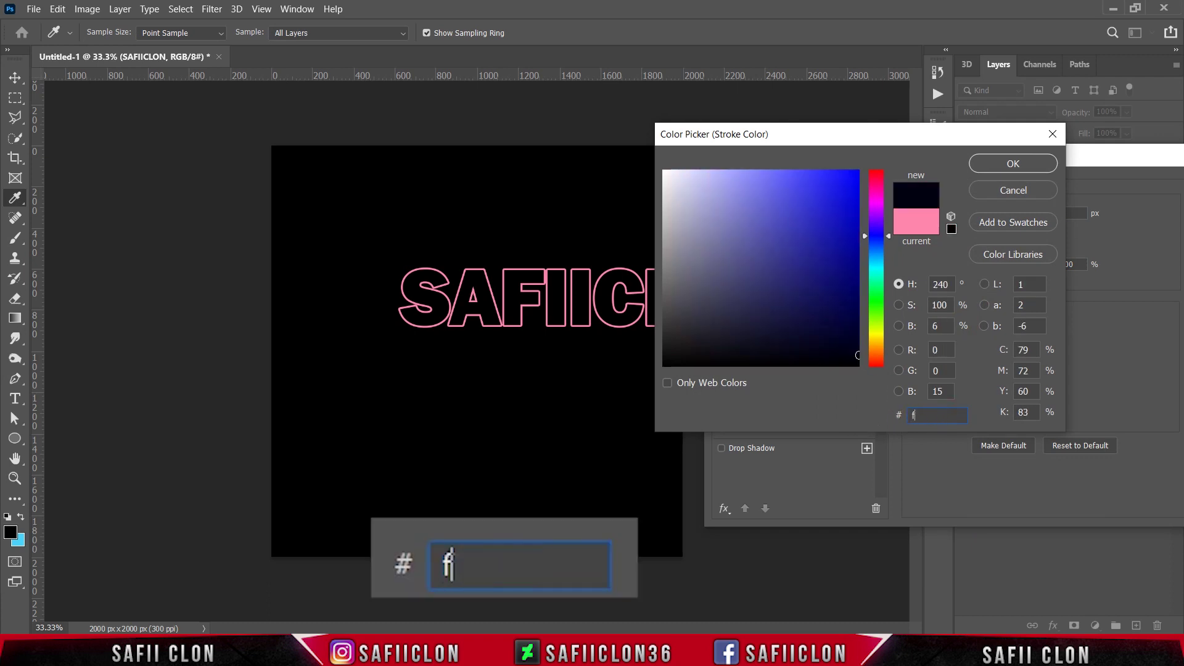
text(e87a)
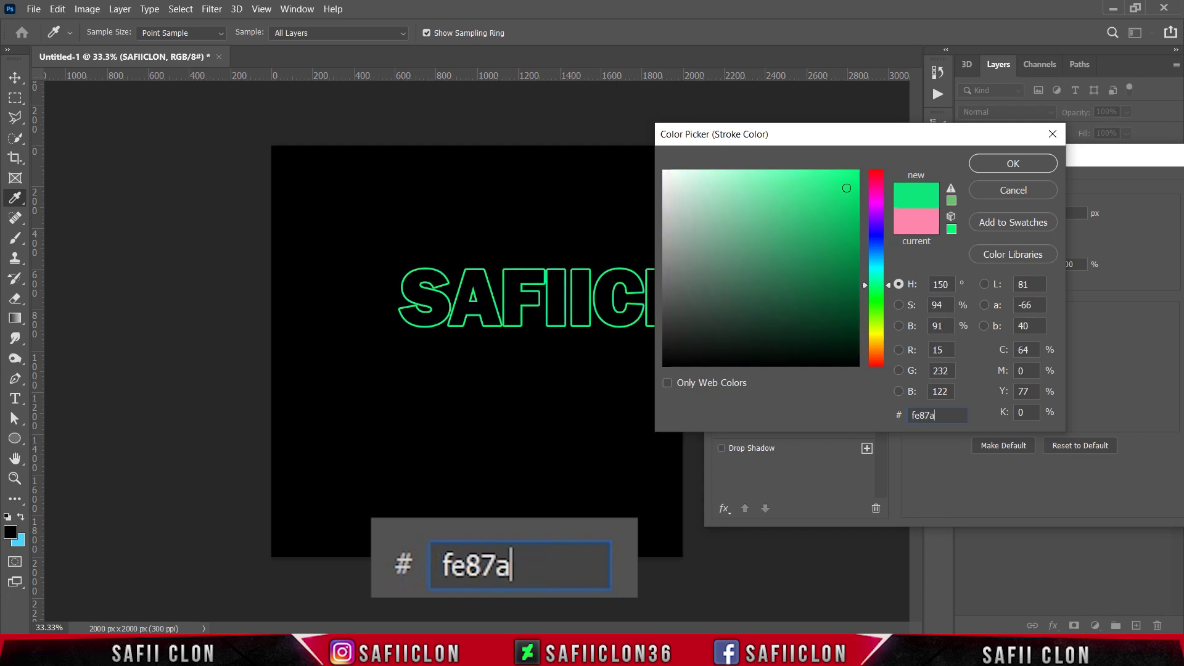
text(c)
click(1014, 164)
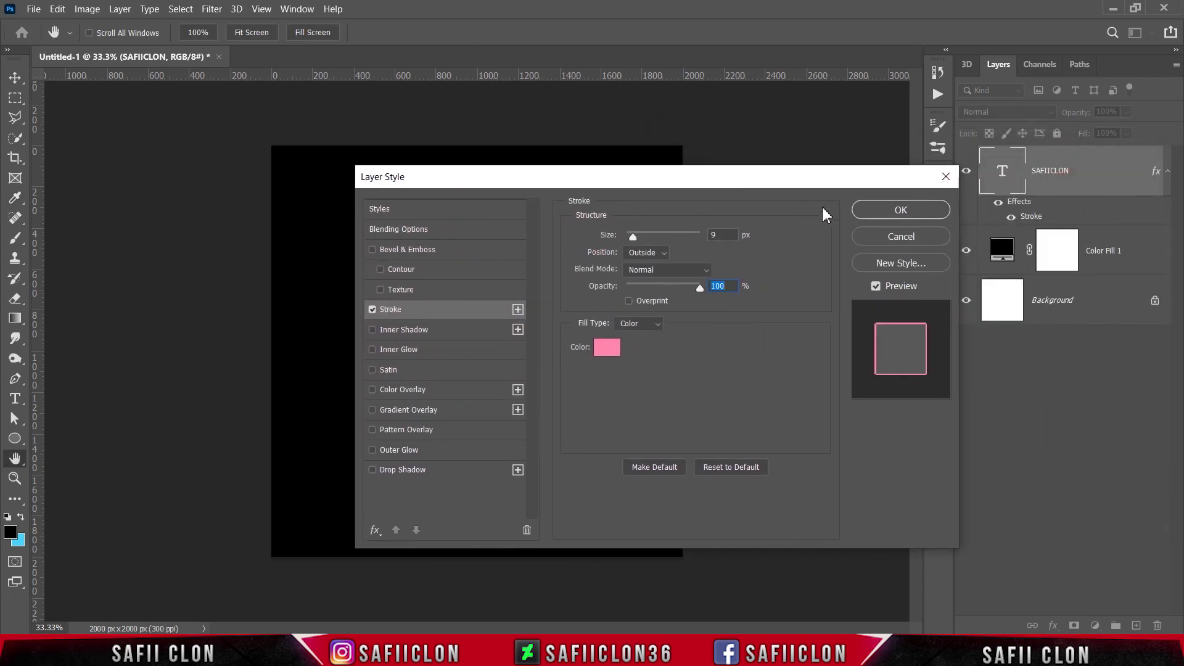
click(907, 210)
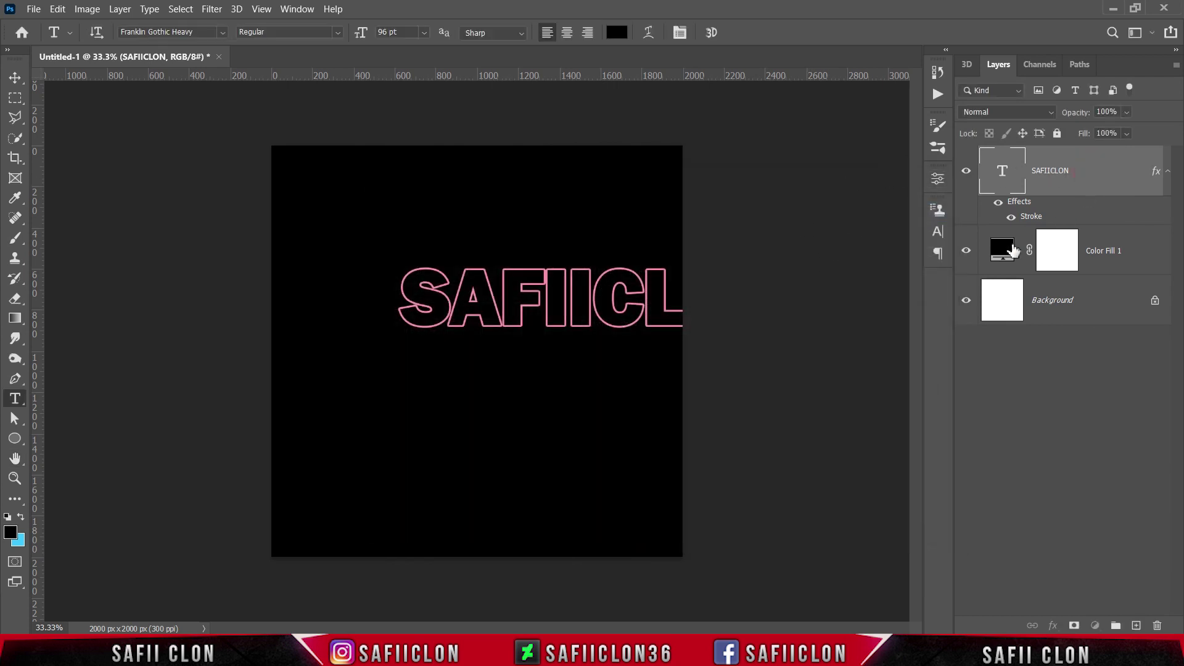
Free Transform the SAFIICLON text down to about 69% (65.98 pt), centred on the canvas.
key(ctrl+t)
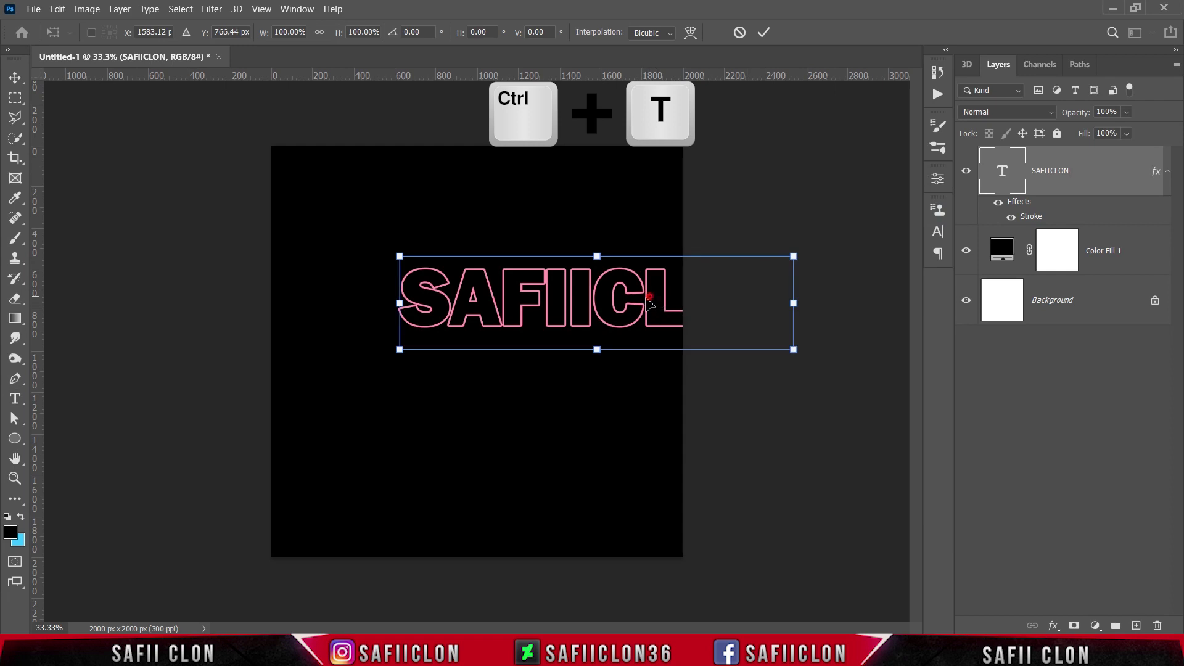
mouse_move(643, 302)
mouse_down()
mouse_move(572, 351)
mouse_move(523, 350)
mouse_up()
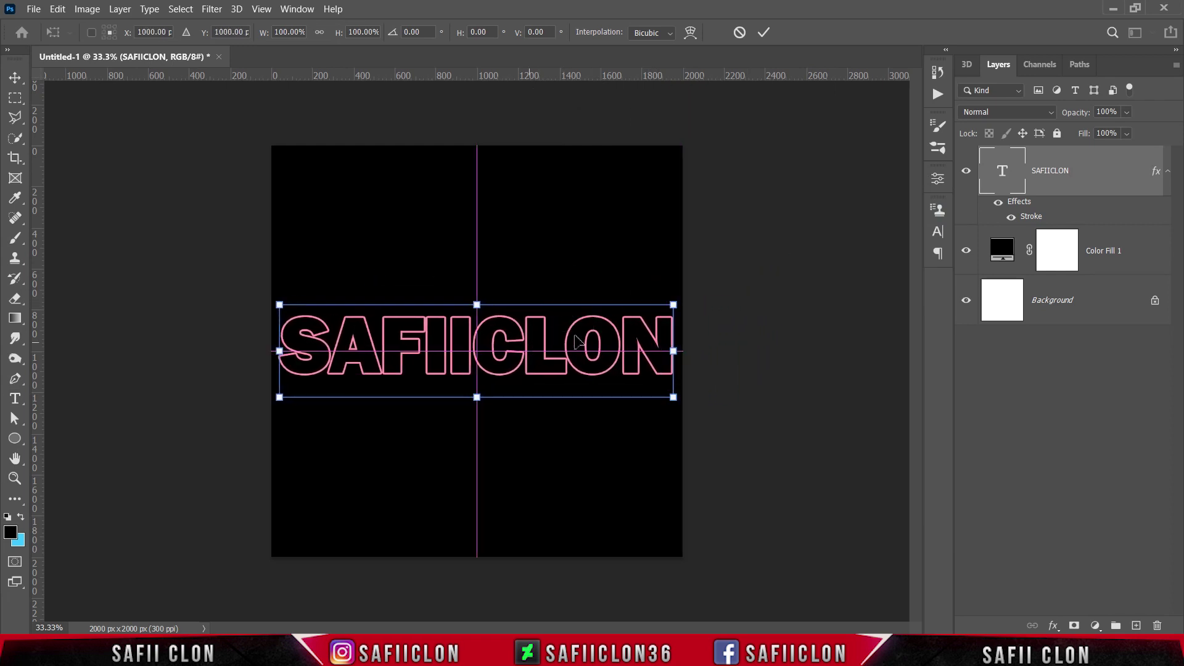
drag(673, 325, 616, 333)
drag(530, 362, 534, 365)
key(ctrl+plus)
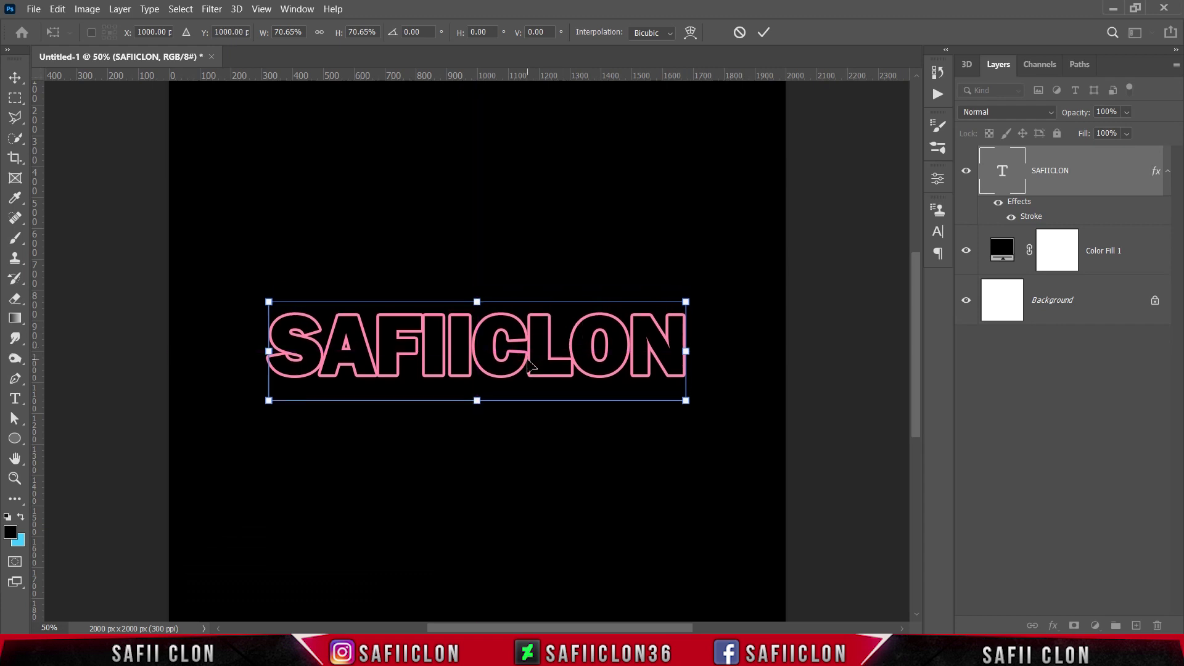
drag(616, 317, 611, 319)
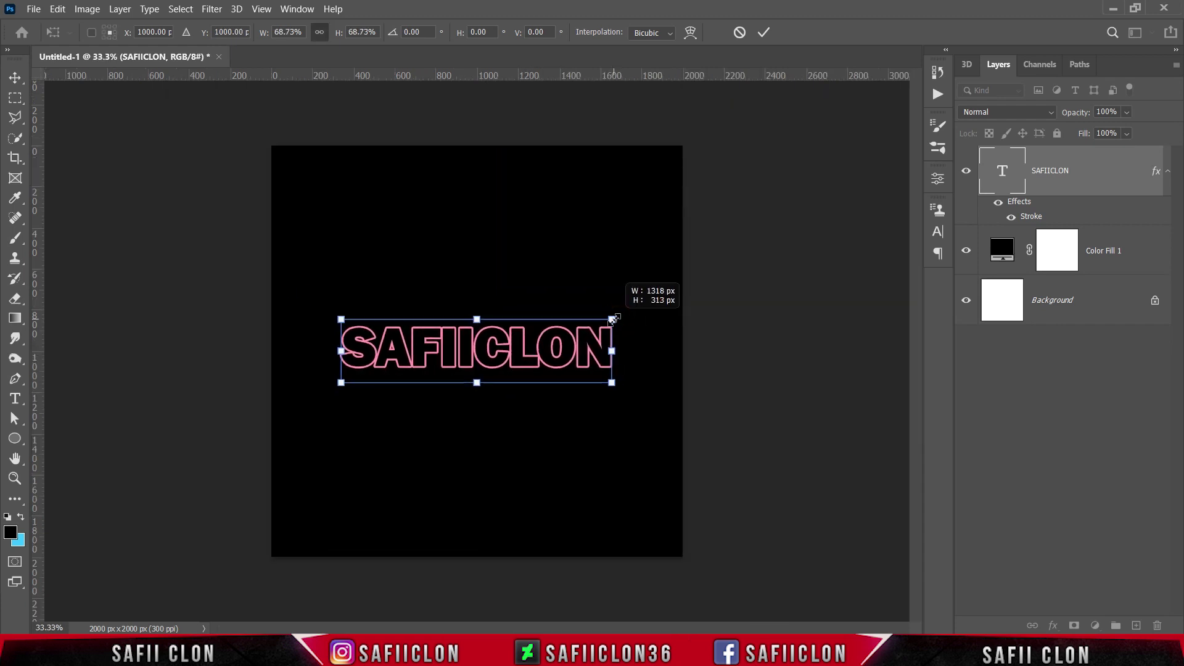
click(764, 33)
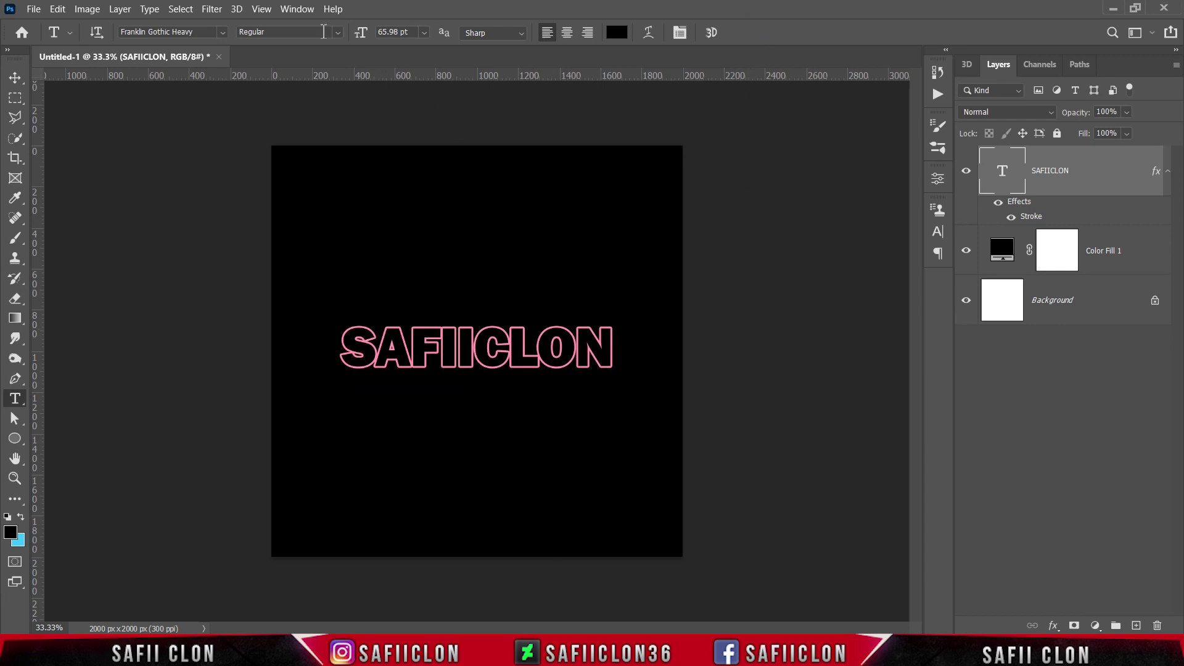
Raise the SAFIICLON tracking to 100 in the Character panel.
click(305, 13)
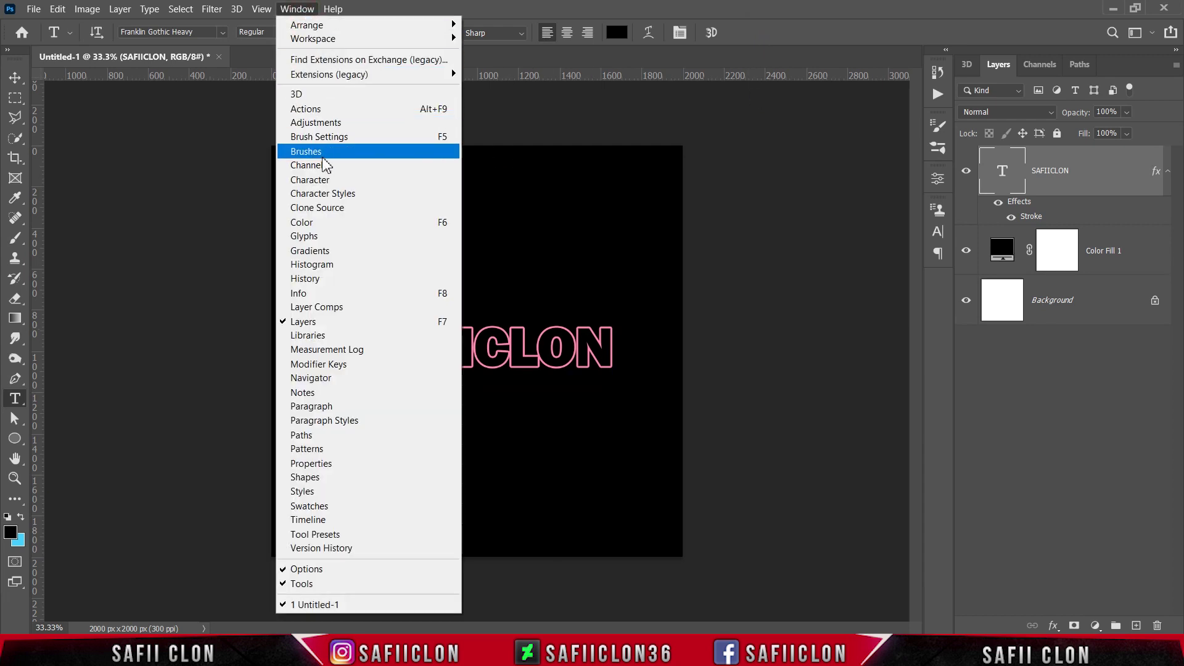
click(340, 181)
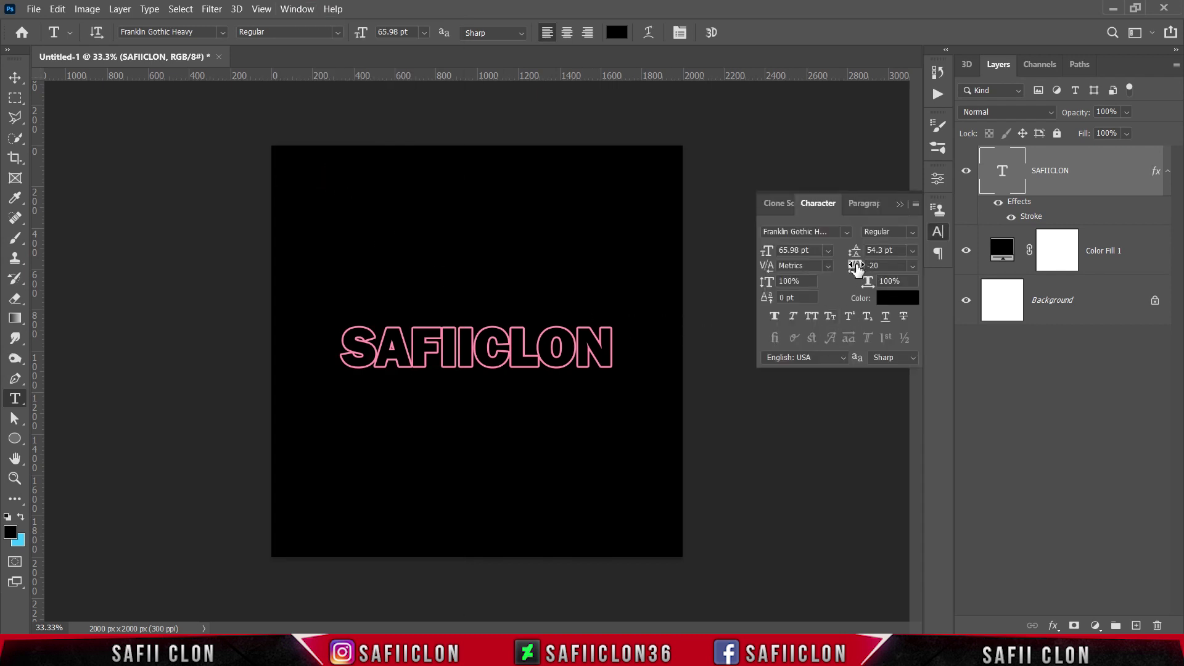
mouse_move(857, 267)
mouse_down()
mouse_move(868, 272)
mouse_move(857, 268)
mouse_up()
text(100)
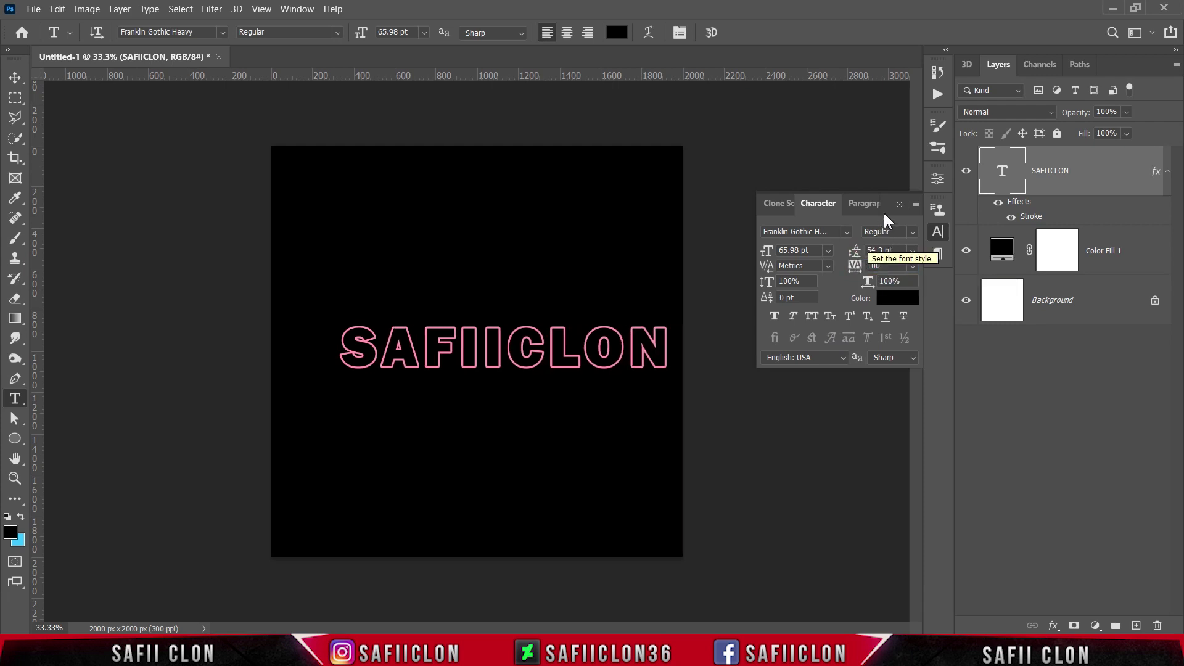
click(900, 203)
Show the SAFIICLON layer again and rescale it to about 94% (62.26 pt), centred.
click(966, 171)
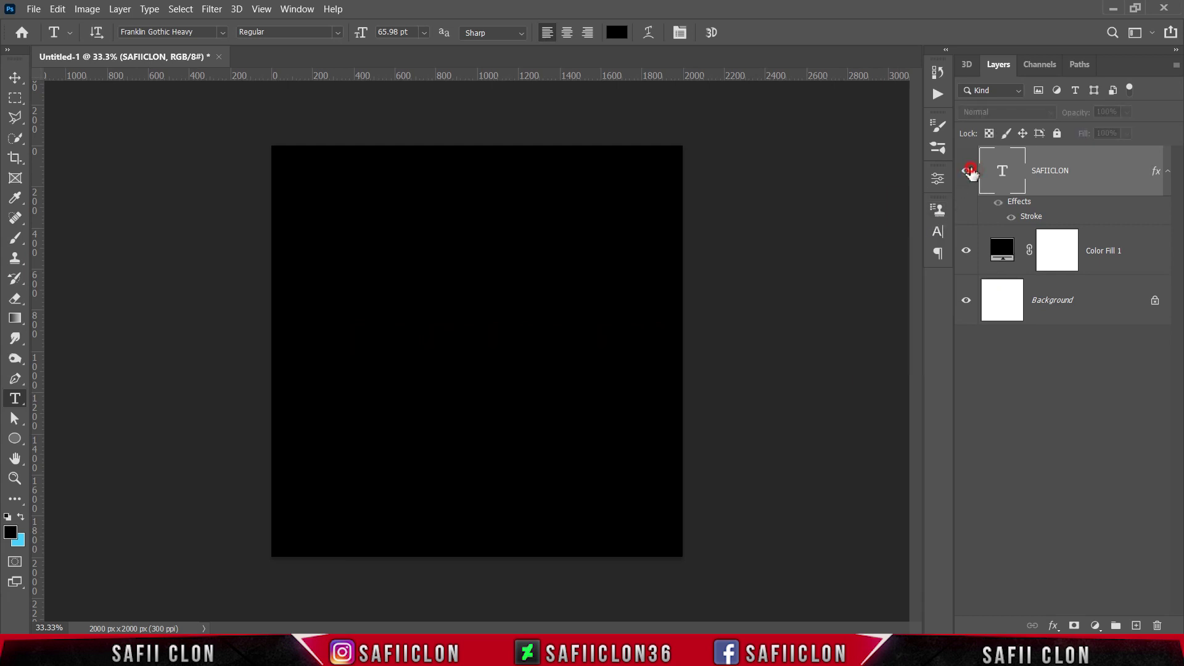
key(ctrl+t)
drag(624, 351, 597, 350)
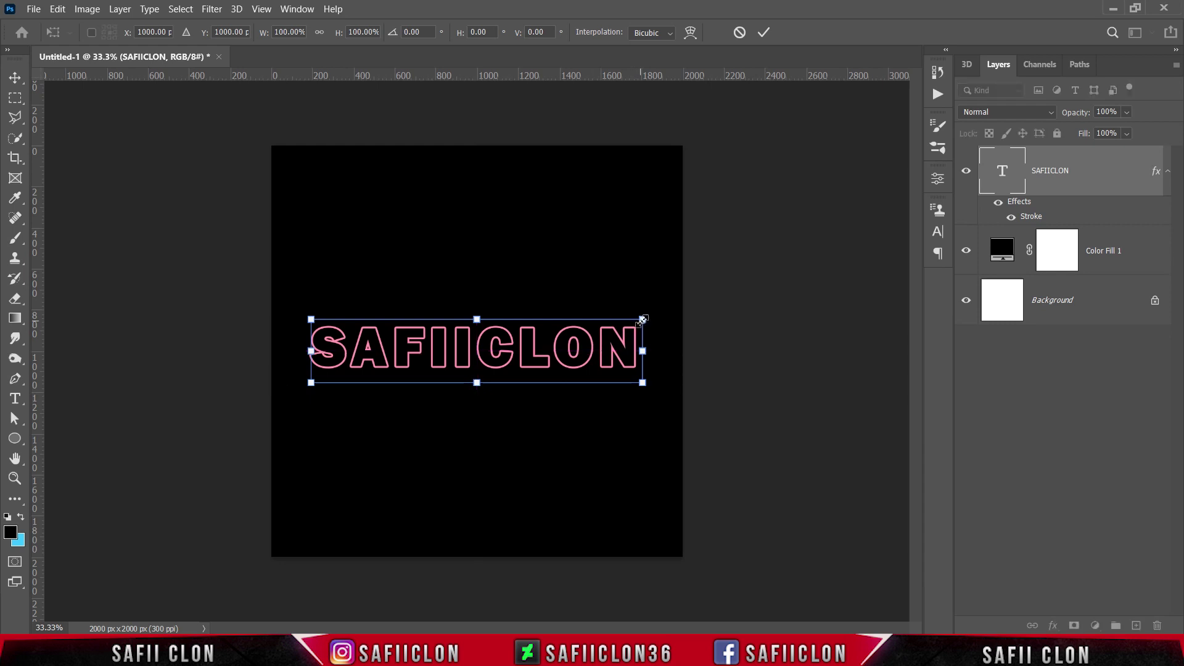
drag(642, 318, 633, 321)
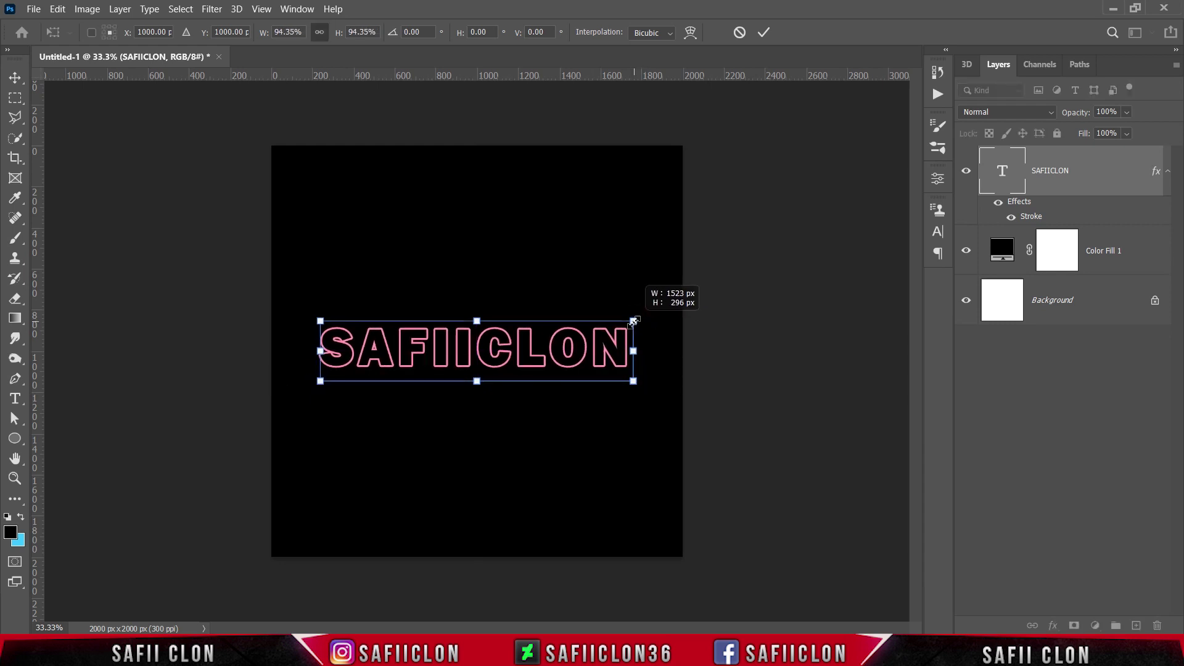
click(765, 34)
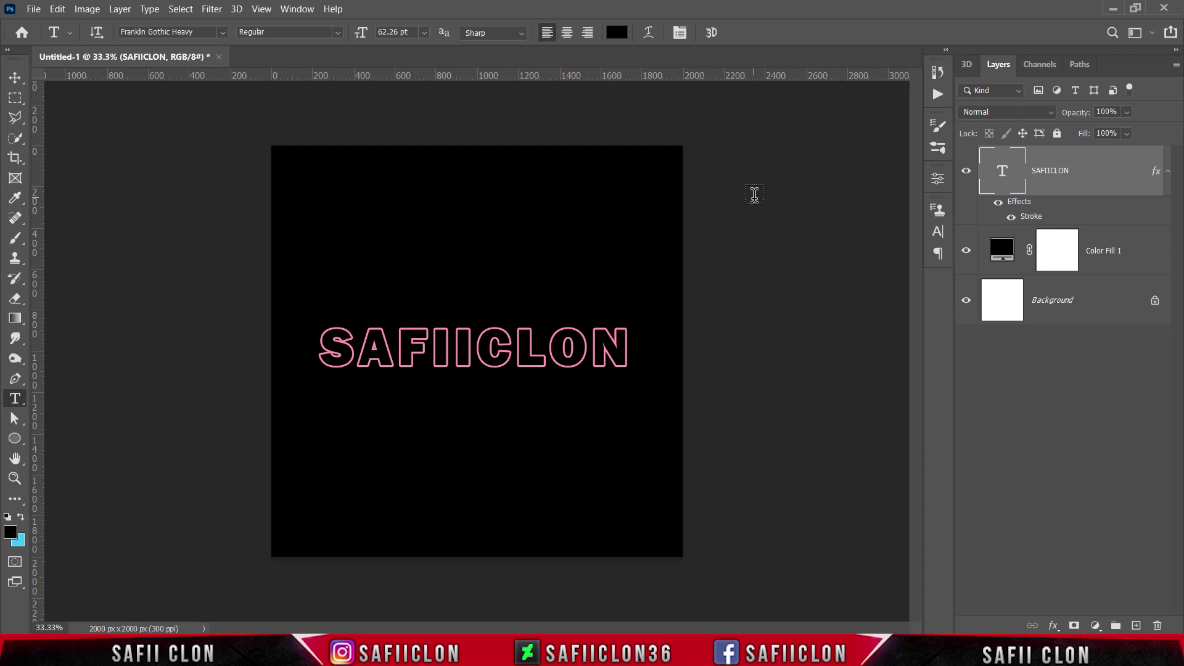
Convert SAFIICLON to a smart object and place a duplicate, SAFIICLON copy, below it.
right_click(1077, 175)
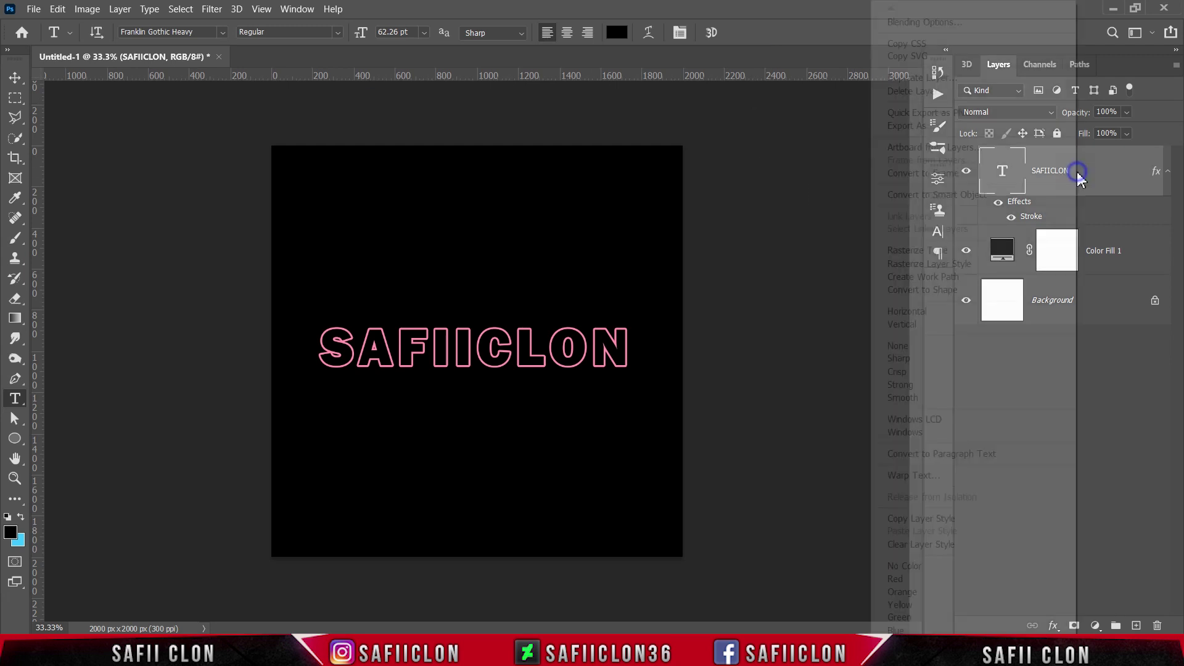
click(904, 196)
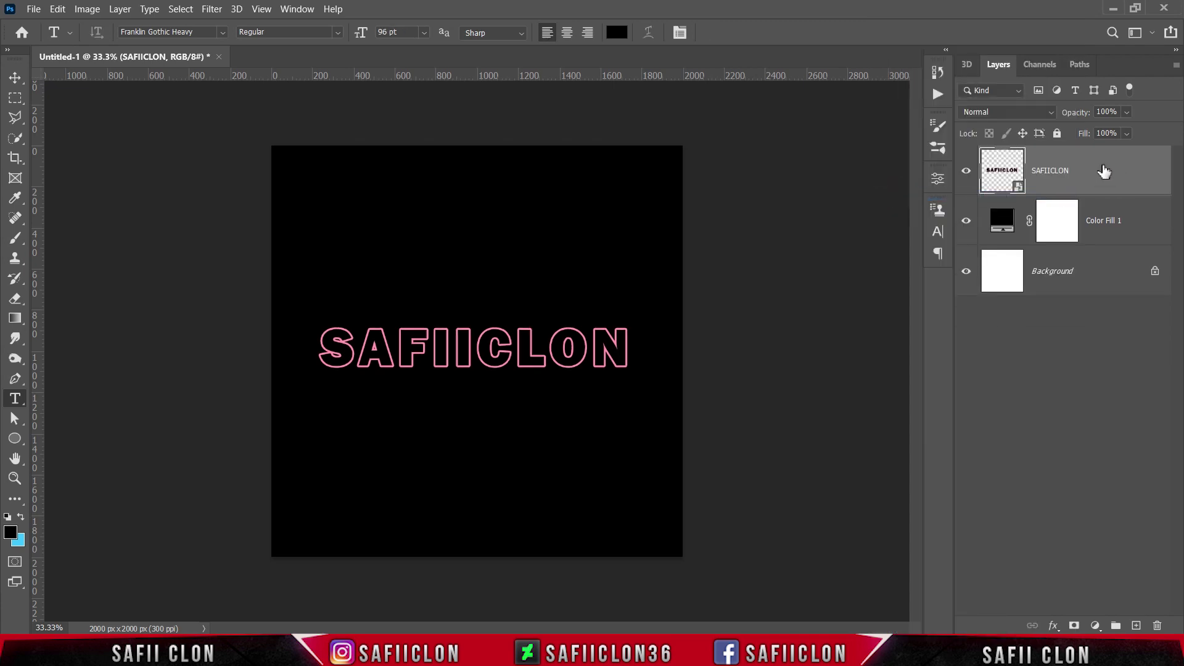
right_click(1103, 171)
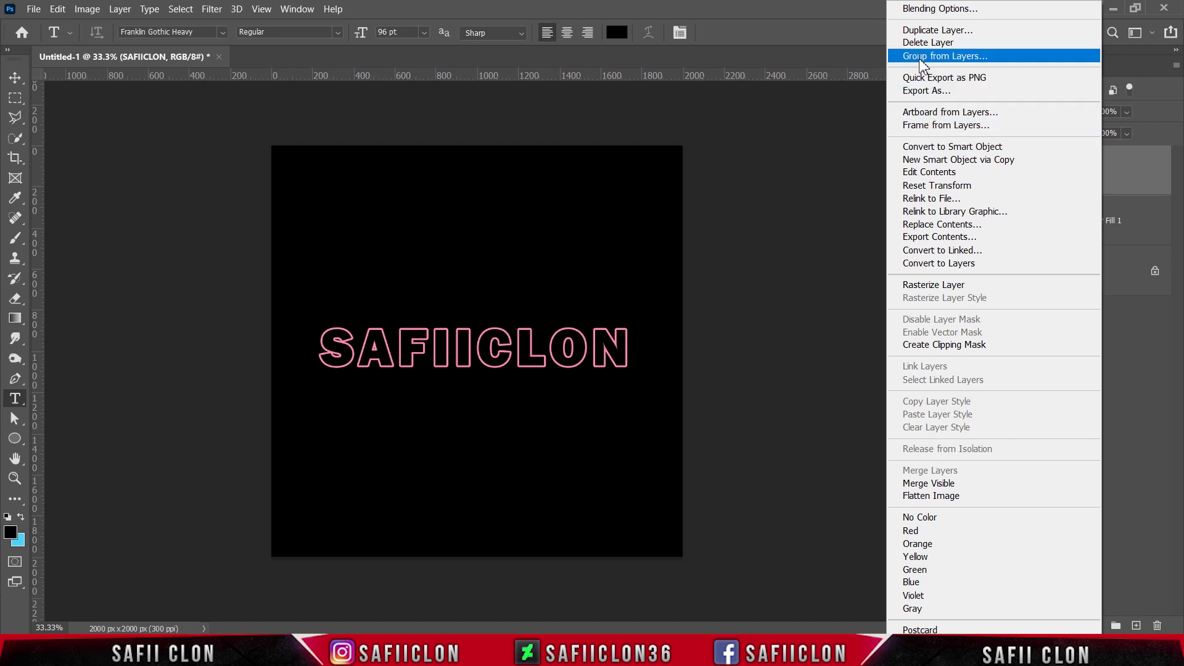
click(913, 32)
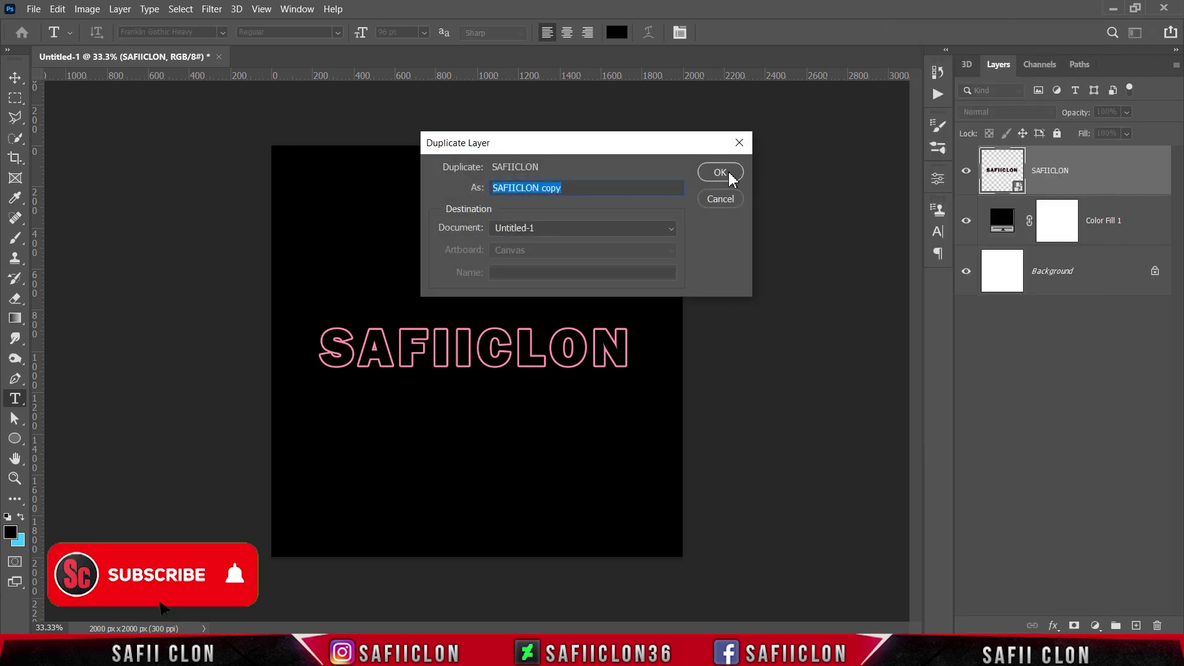
click(728, 174)
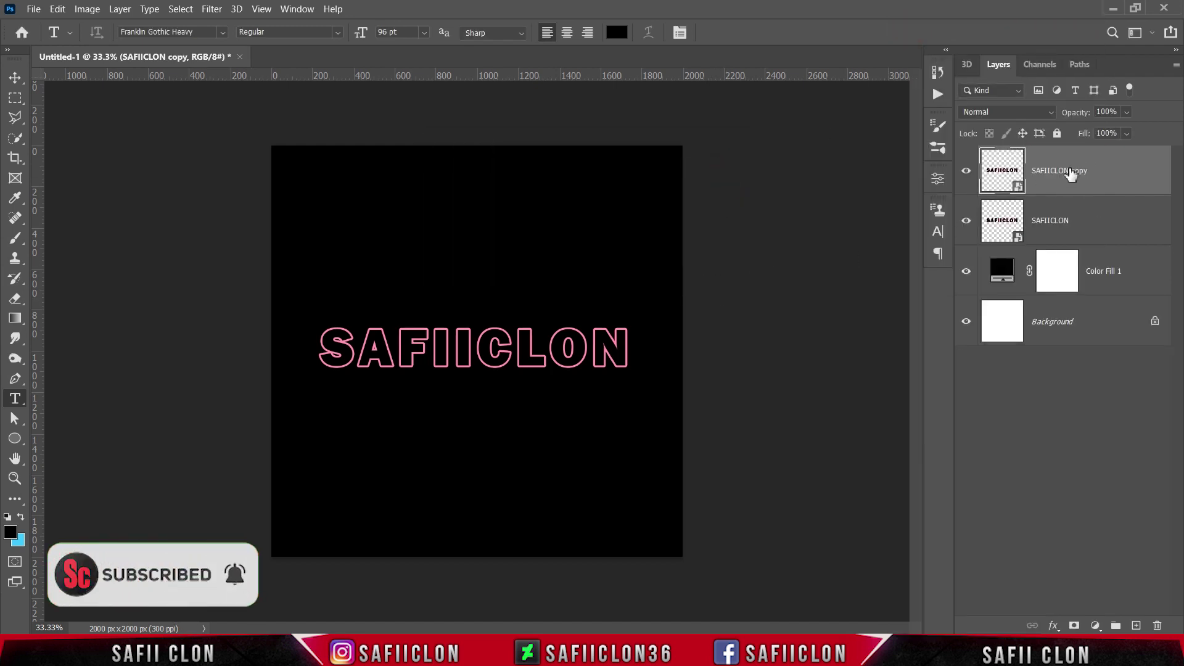
drag(1071, 170, 1071, 238)
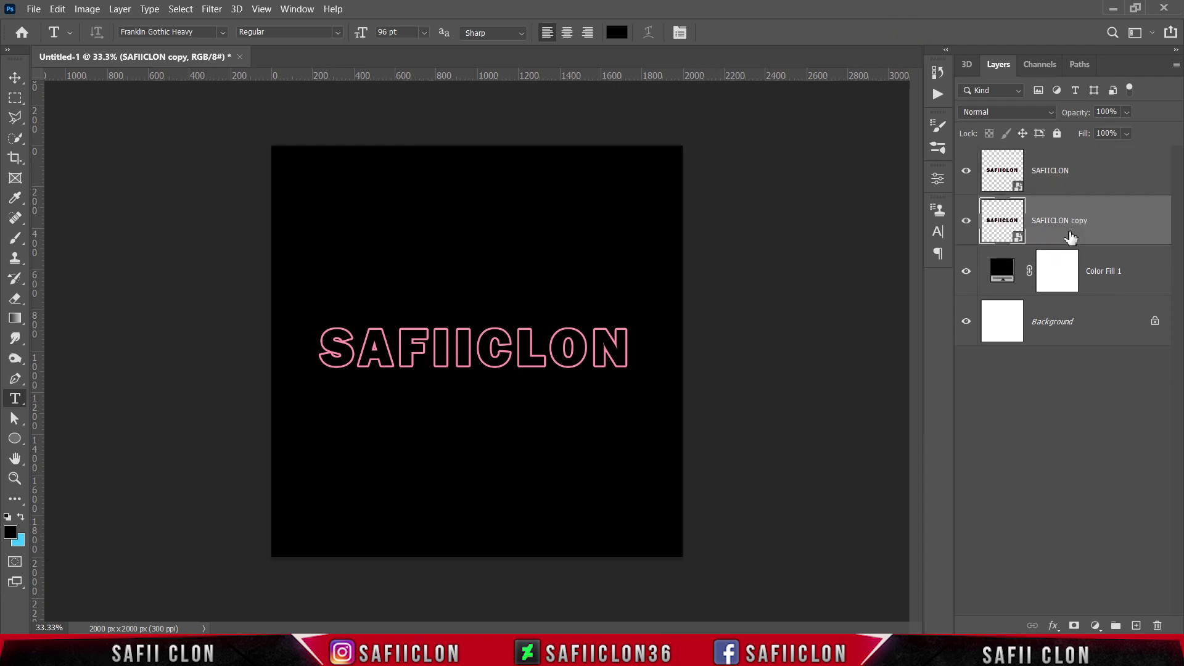
Offset SAFIICLON copy slightly left and up from the original.
key(ctrl+t)
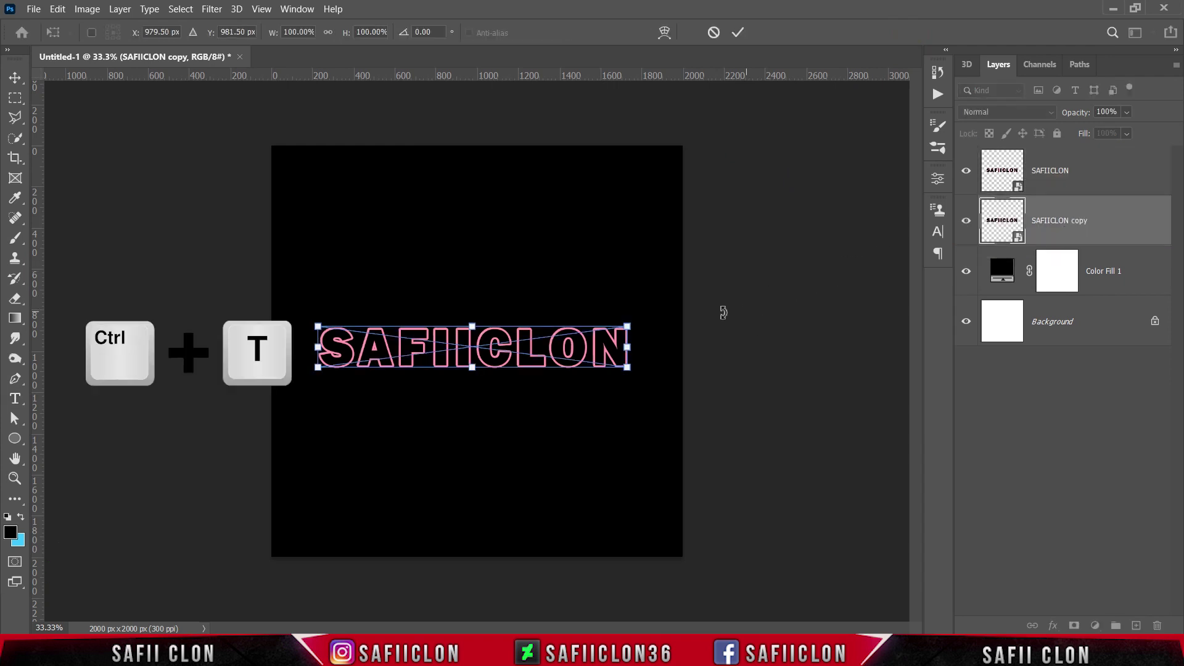
drag(573, 354, 565, 353)
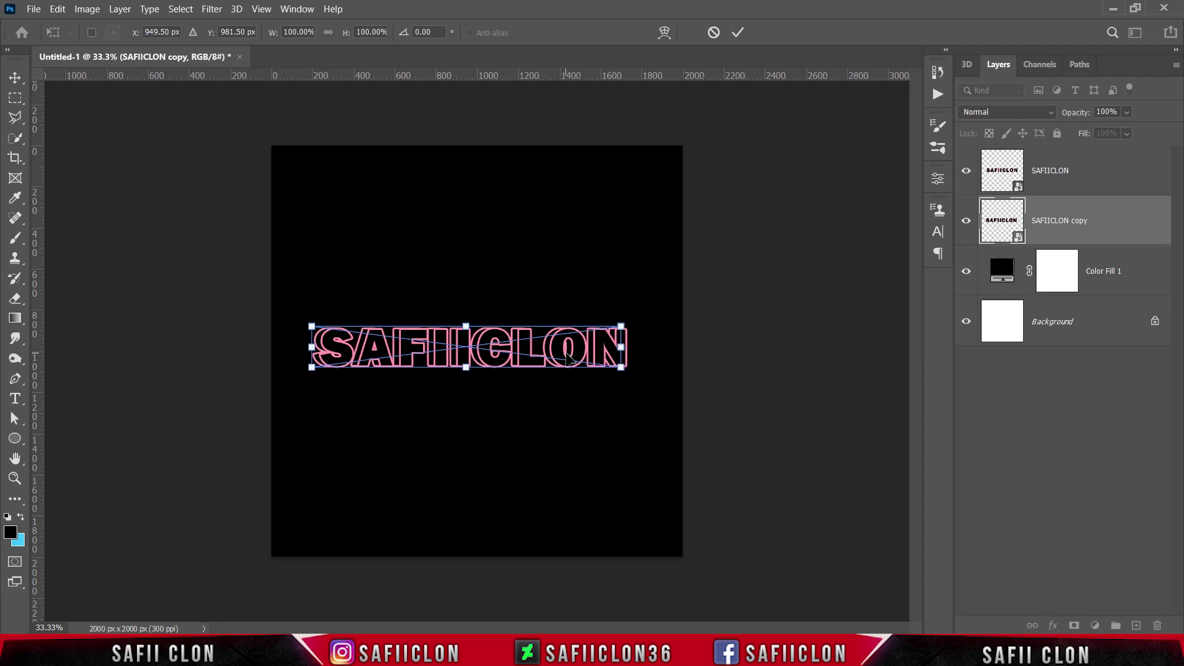
key(shift+Up)
key(Up)
key(Up)
key(Up)
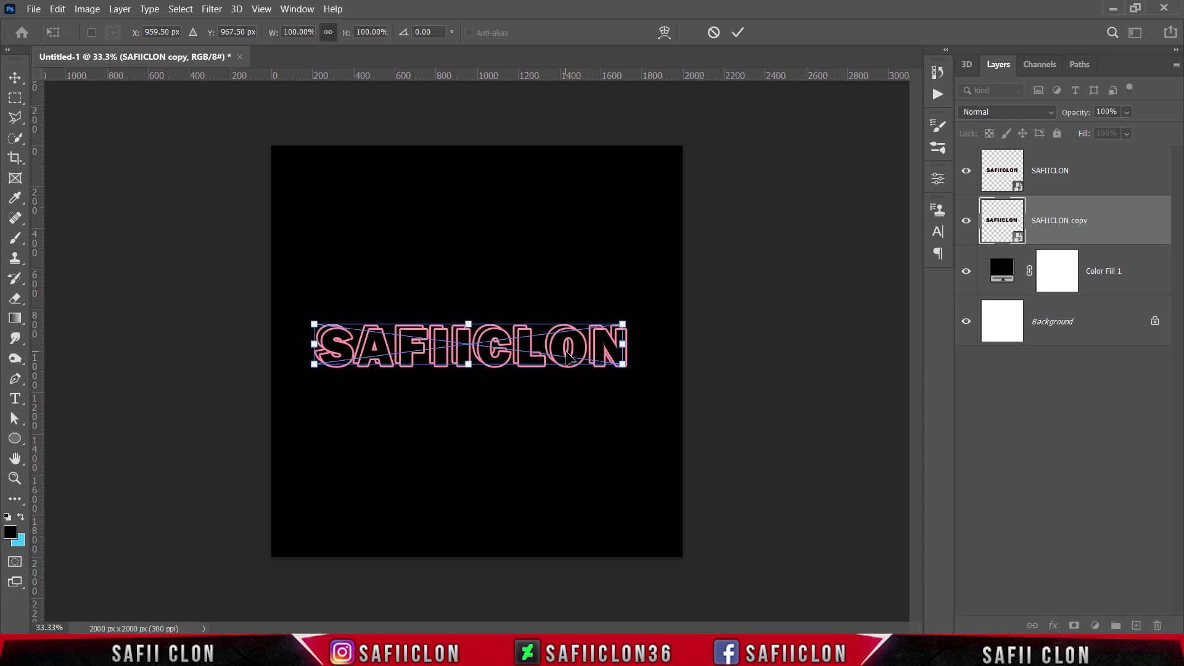
click(738, 32)
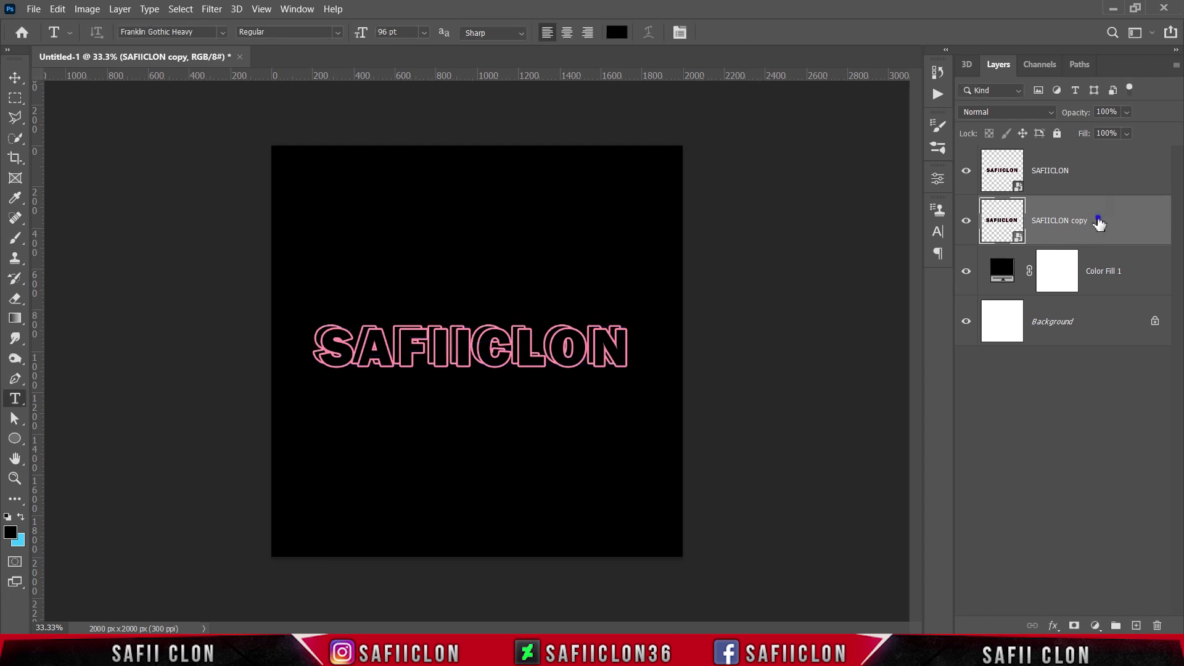
Duplicate SAFIICLON copy as SAFIICLON copy 2 and move it to the bottom of the stack.
right_click(1099, 224)
click(921, 29)
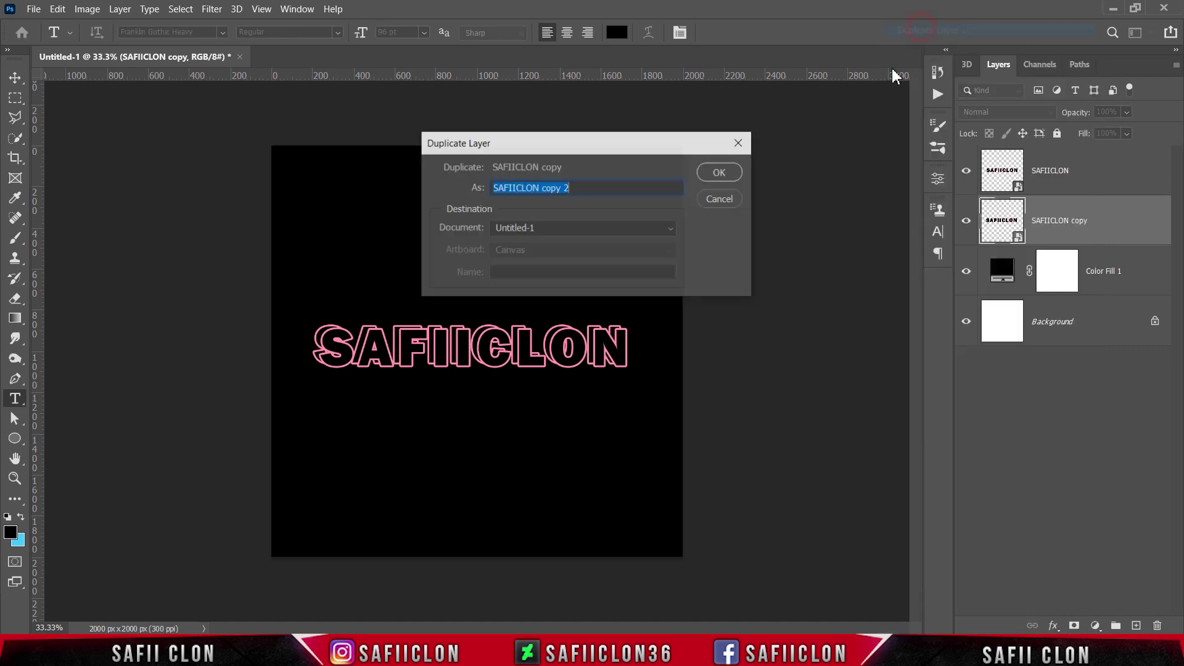
click(719, 172)
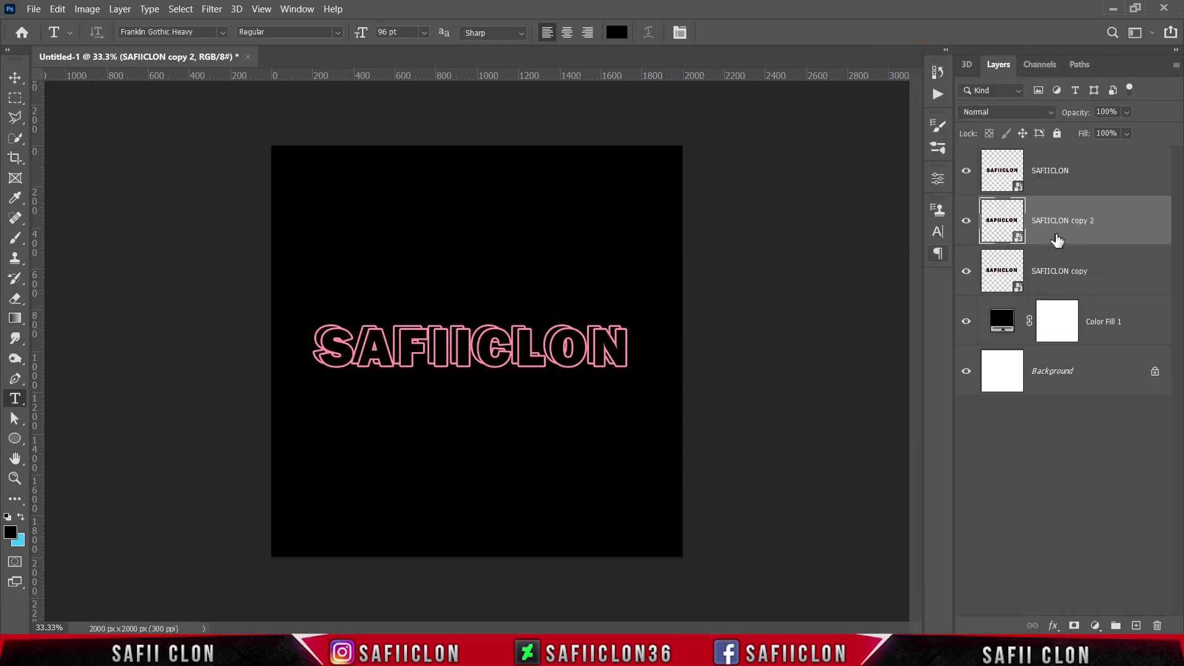
drag(1063, 221, 1063, 272)
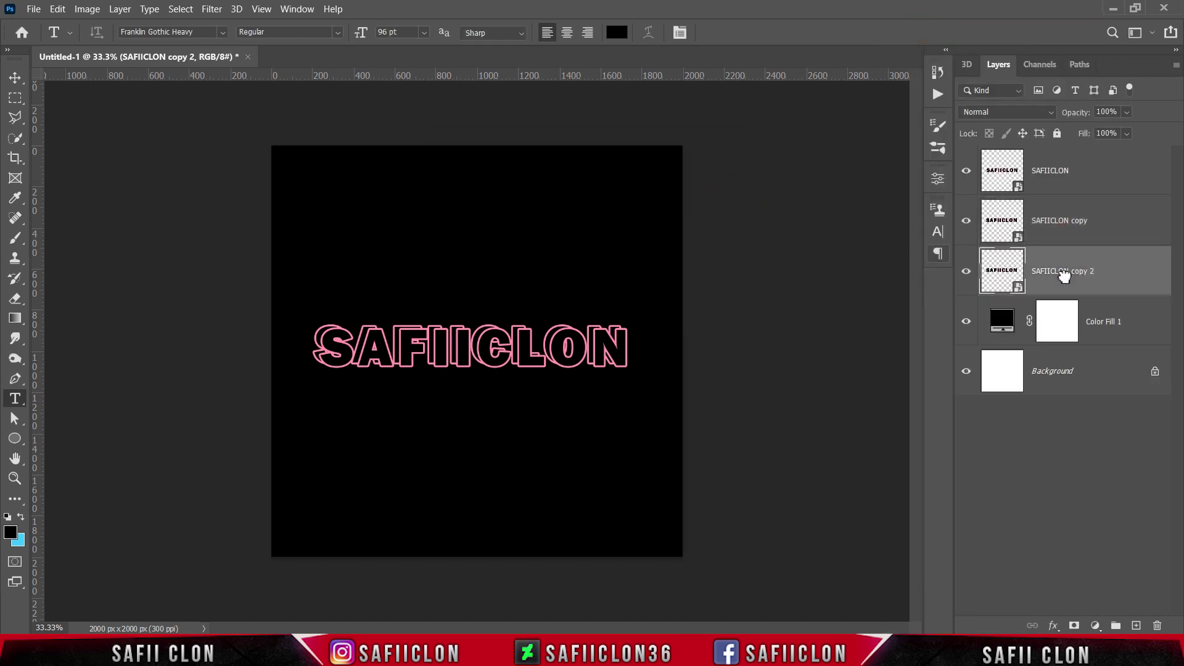
Offset SAFIICLON copy 2 further left and 10 px down.
key(ctrl+t)
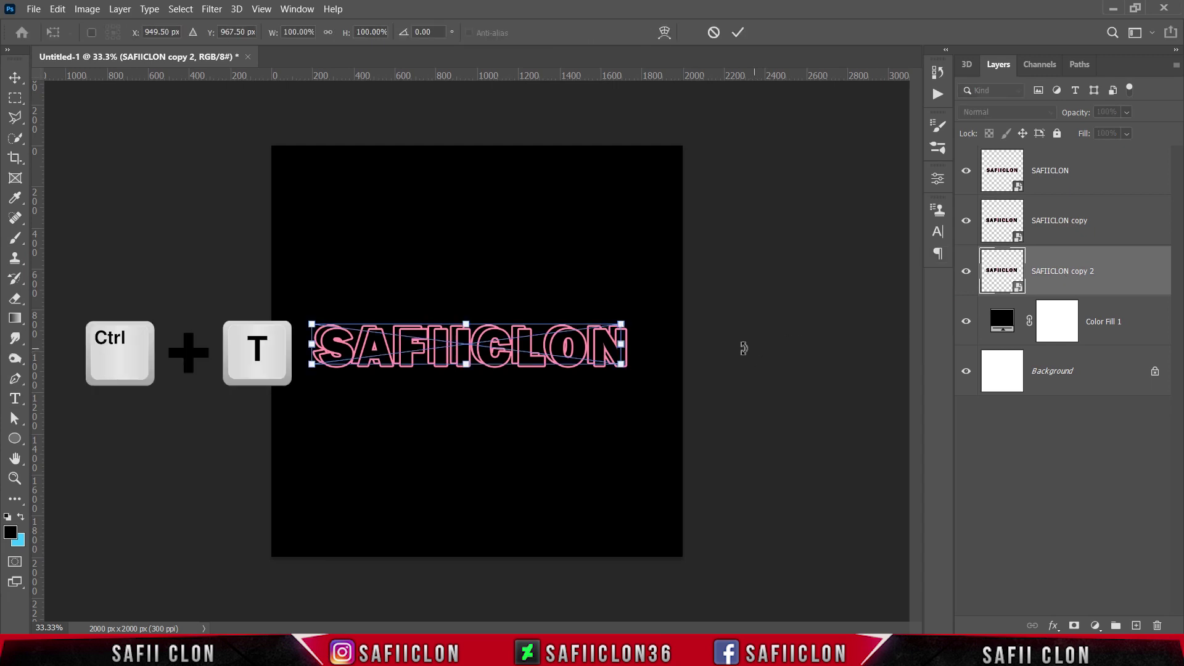
drag(453, 353, 443, 354)
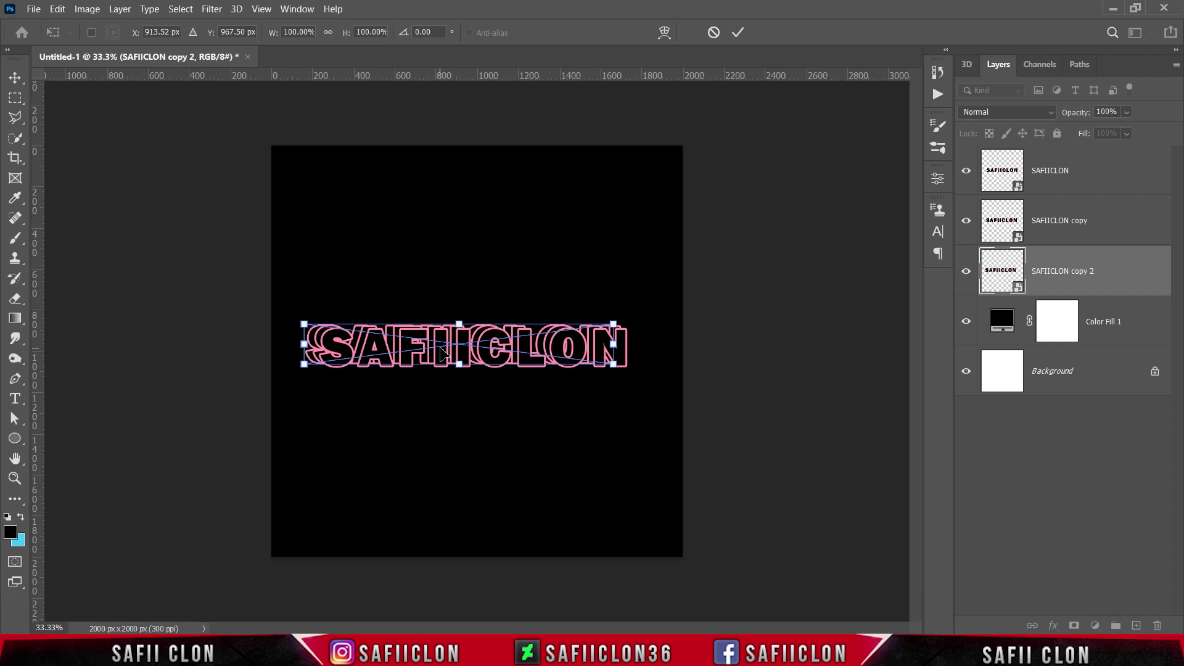
key(shift+Up)
key(shift+Up)
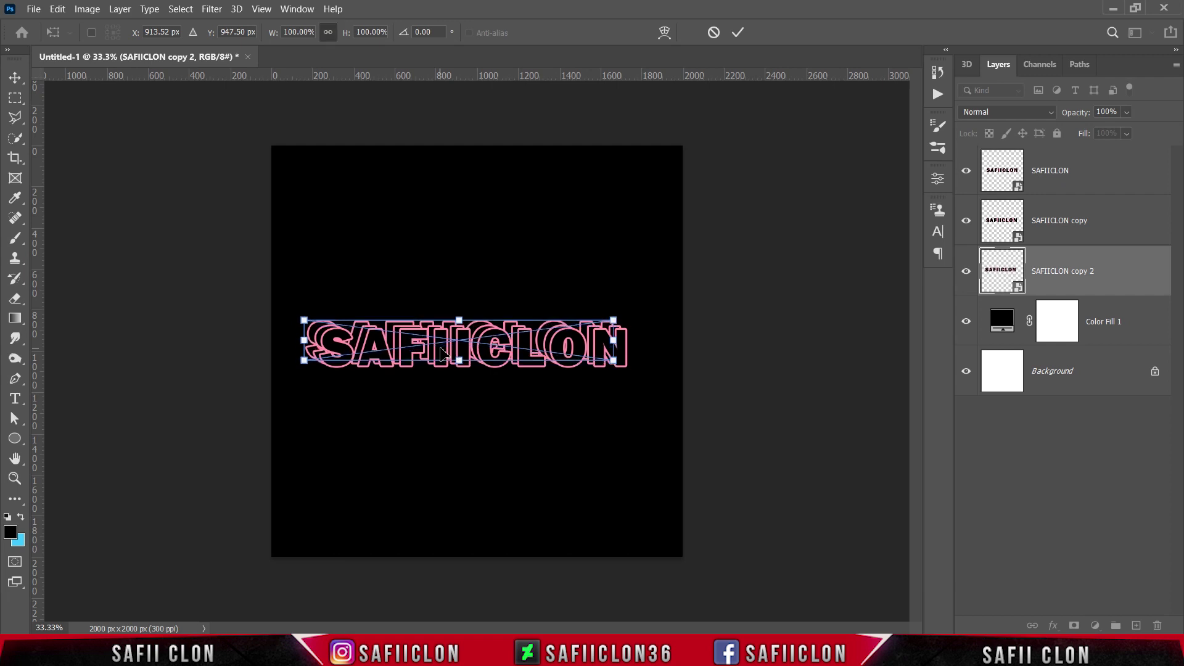
key(shift+Down)
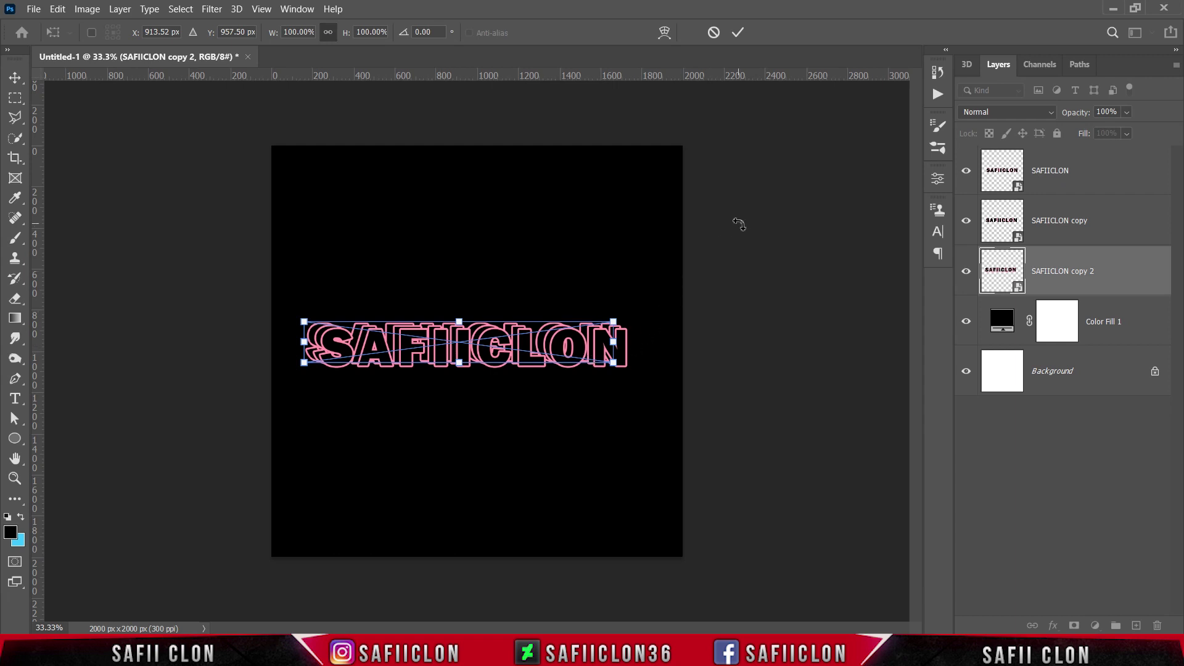
click(739, 36)
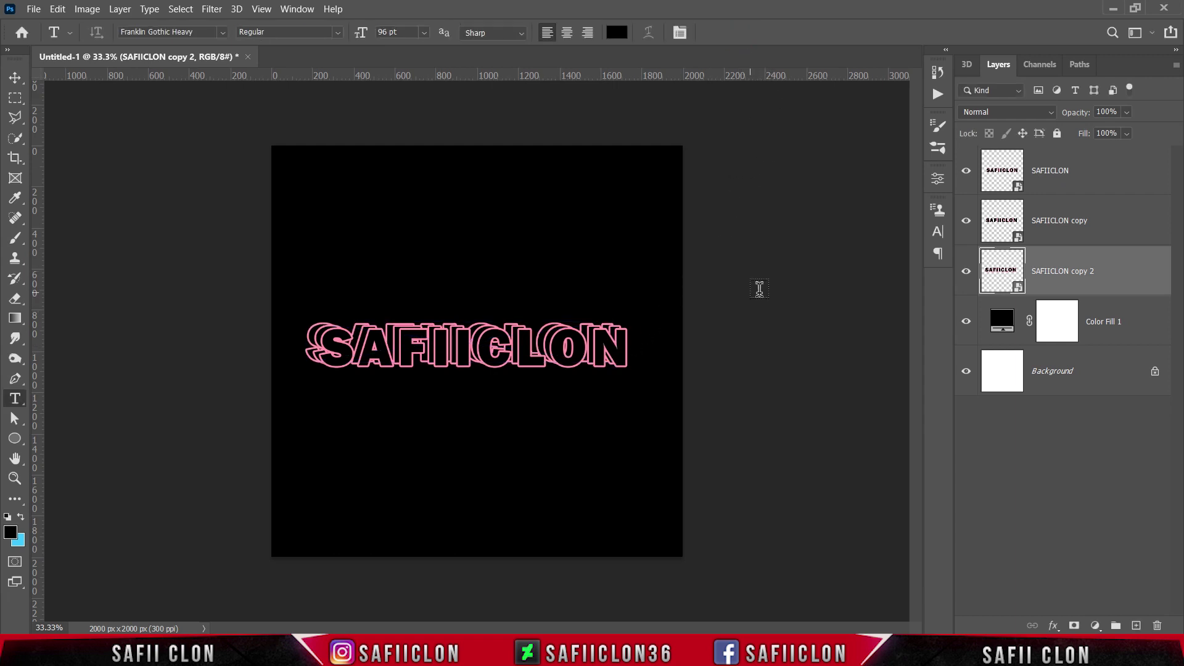
Duplicate SAFIICLON copy 2 as copy 3 and place it below copy 2.
right_click(1125, 268)
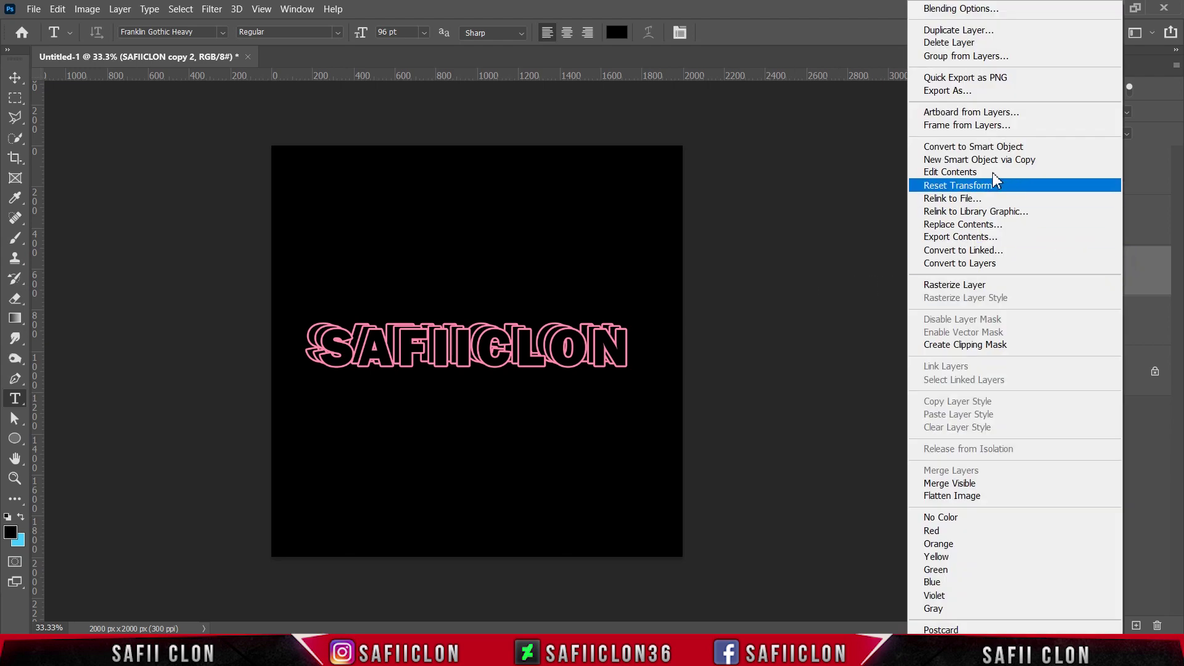
click(944, 33)
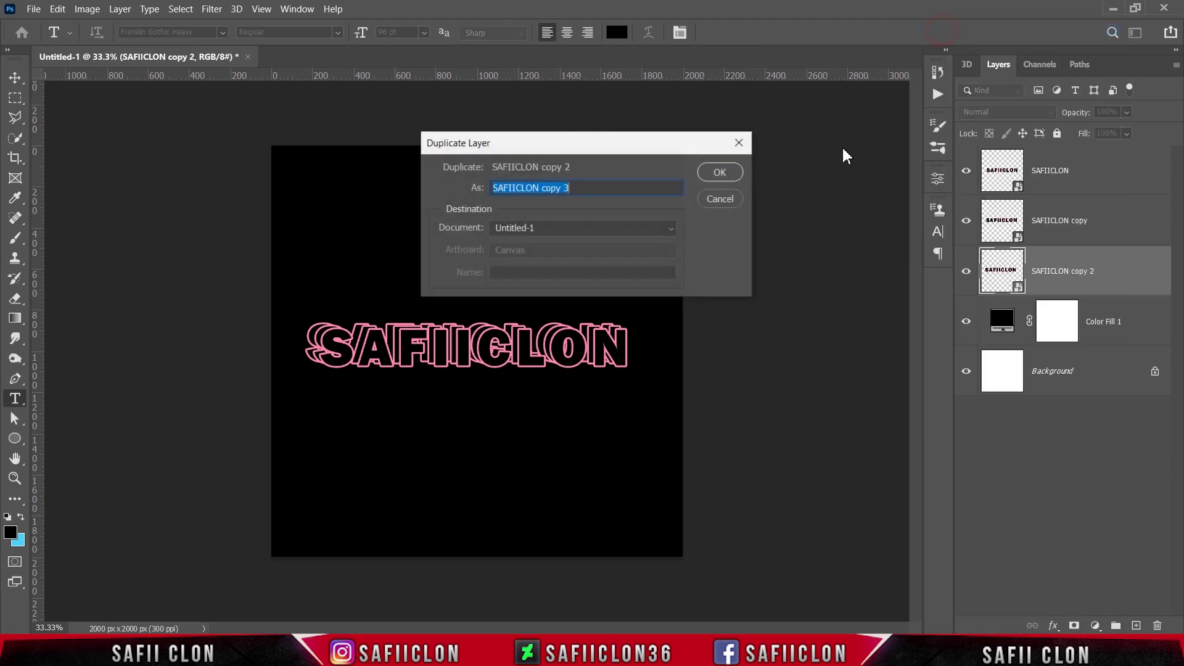
click(725, 178)
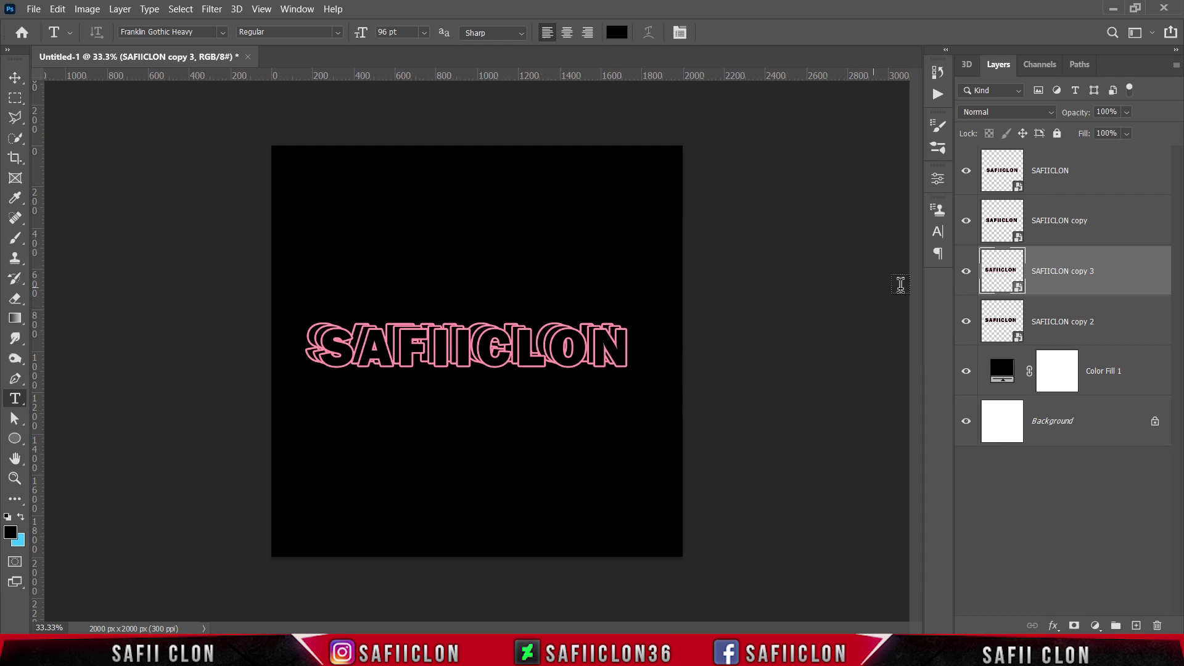
drag(1090, 270, 1084, 327)
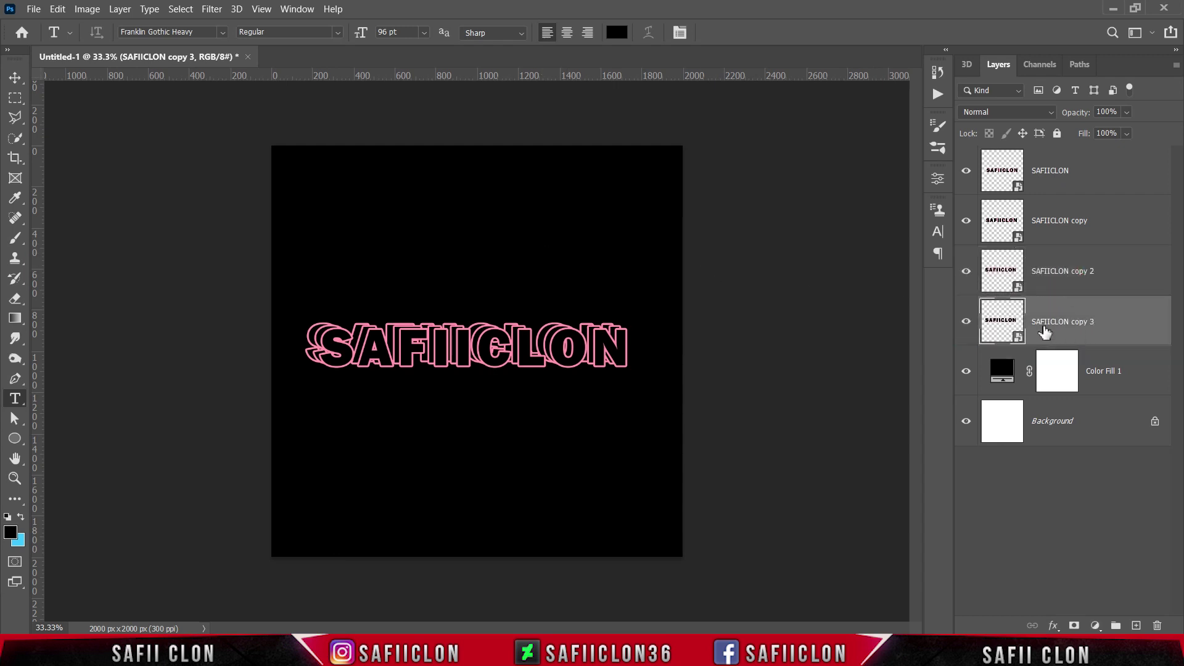
Shift SAFIICLON copy 3 further left, nudge it into place, and commit the transform.
key(ctrl+t)
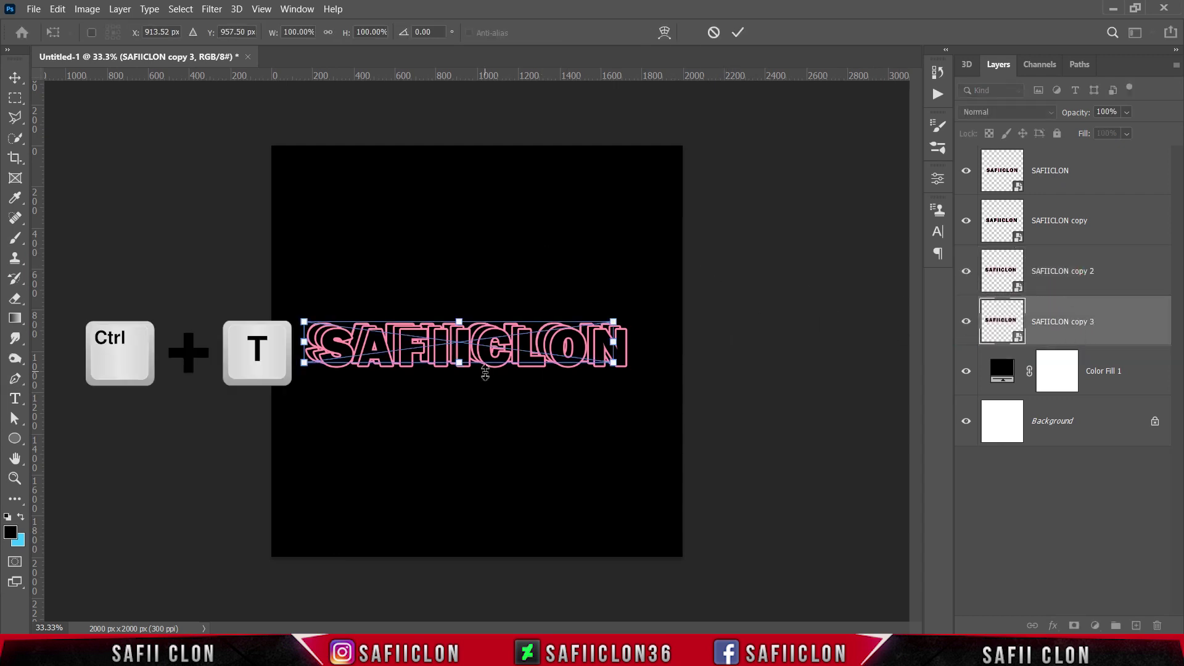
key(Right)
key(Right)
key(Down)
key(Down)
drag(431, 345, 425, 346)
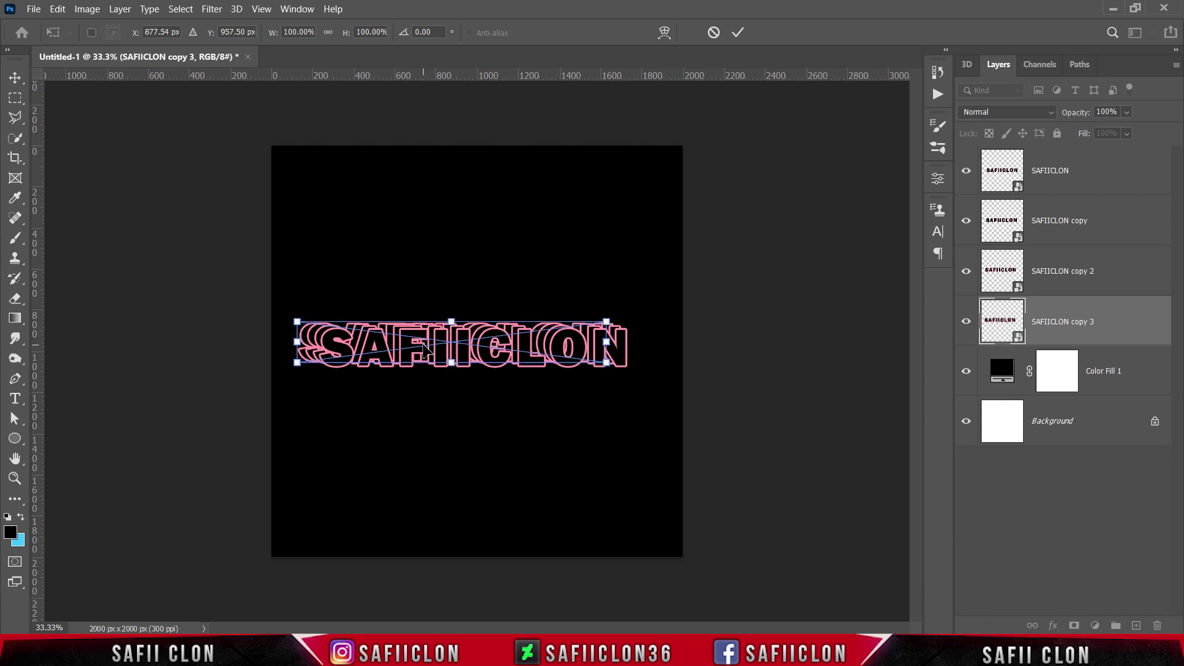
key(Up)
key(Up)
key(Up)
key(Up)
key(Up)
key(Up)
key(Up)
key(Up)
key(Up)
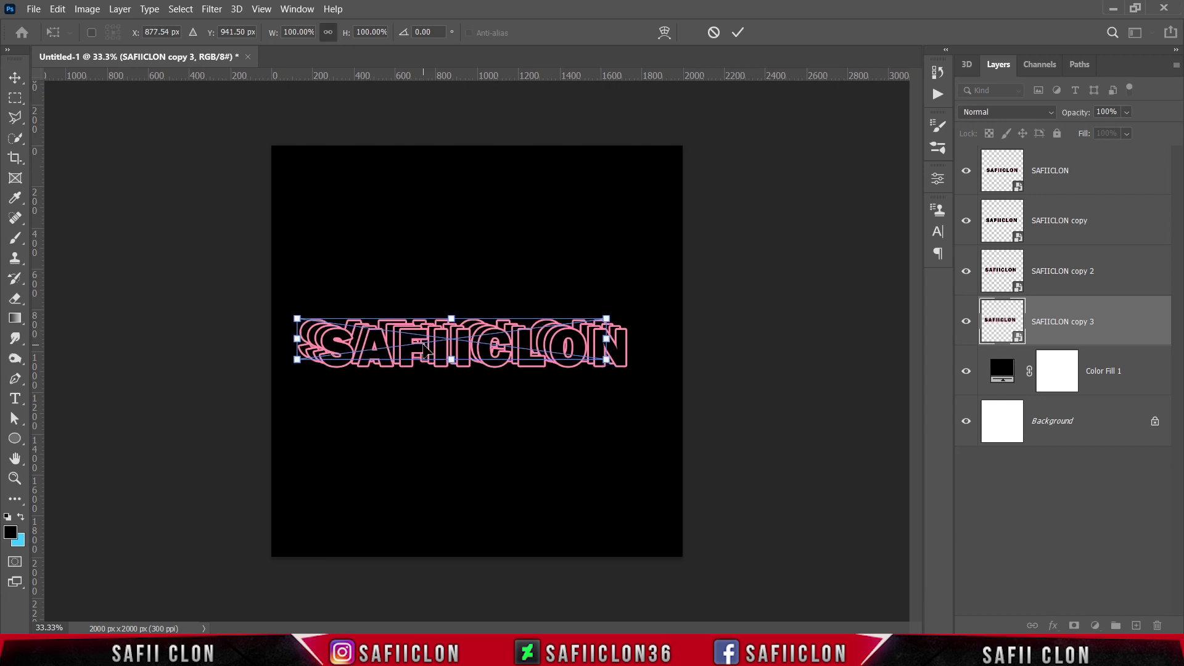
key(Up)
key(Up)
key(Up)
key(Down)
key(Down)
key(Down)
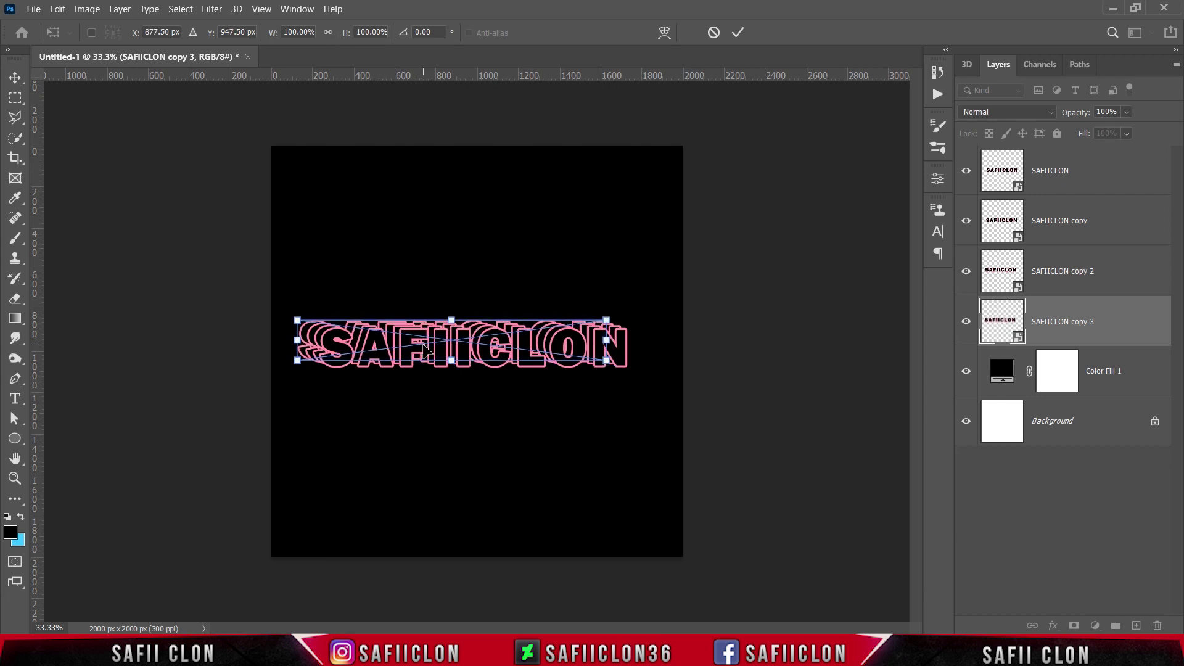
click(739, 33)
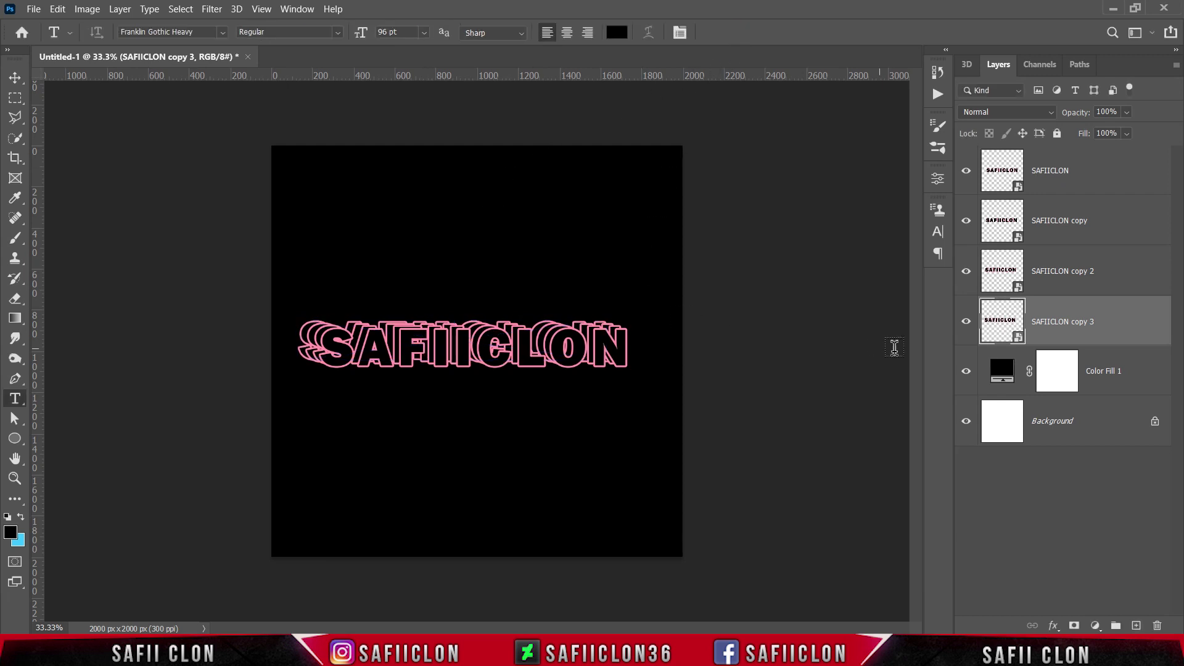
click(1114, 325)
Duplicate copy 3 as SAFIICLON copy 4 below it, shifted further left behind the echo.
right_click(1116, 331)
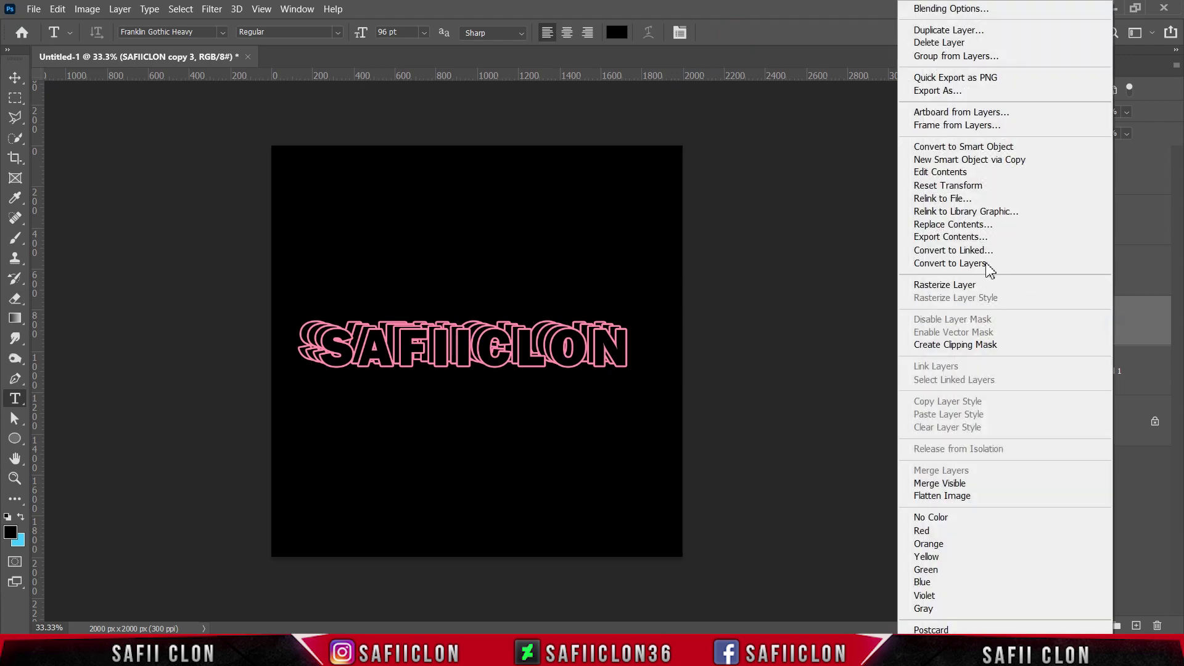
click(948, 32)
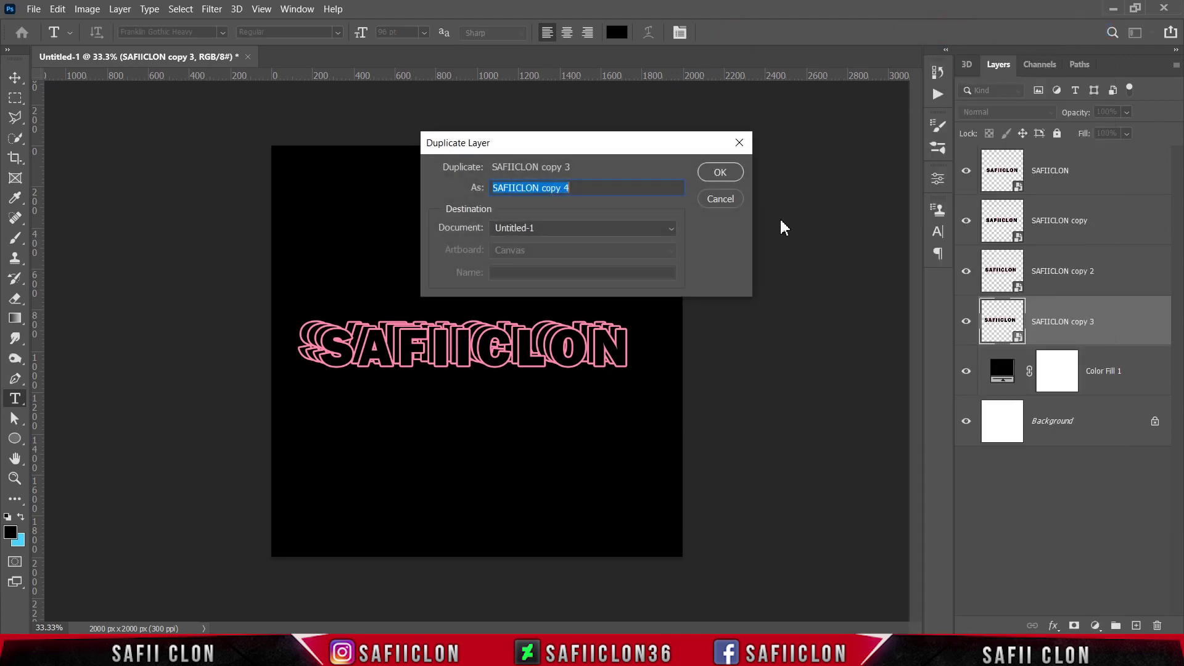
click(714, 174)
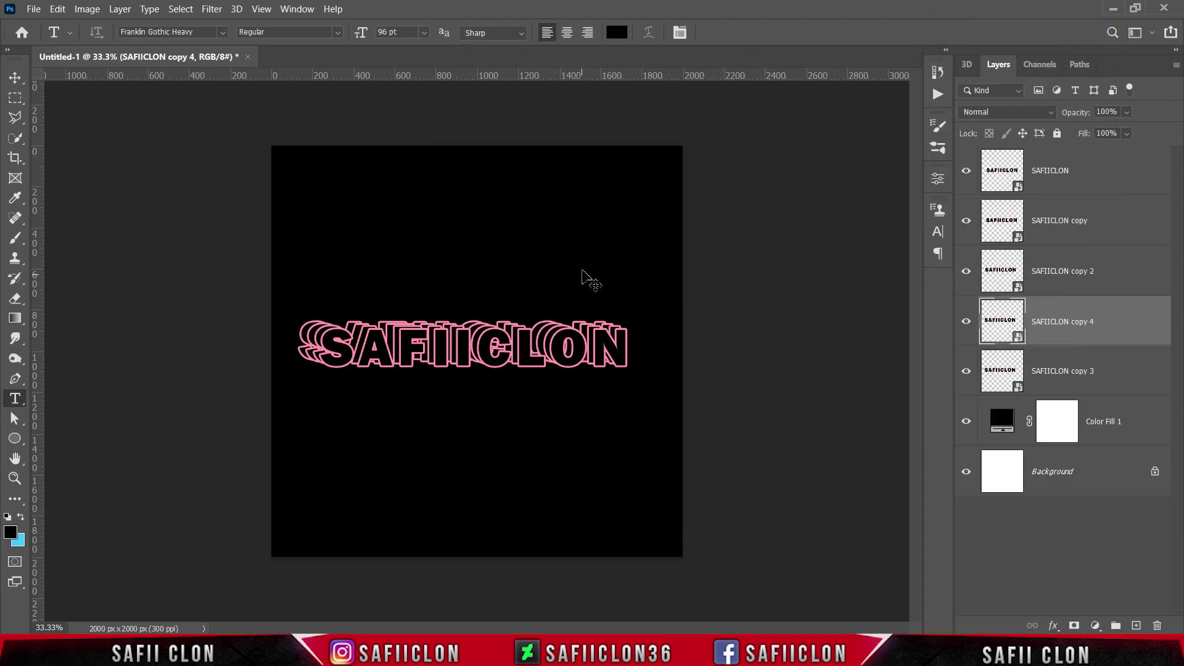
drag(1079, 321, 1077, 377)
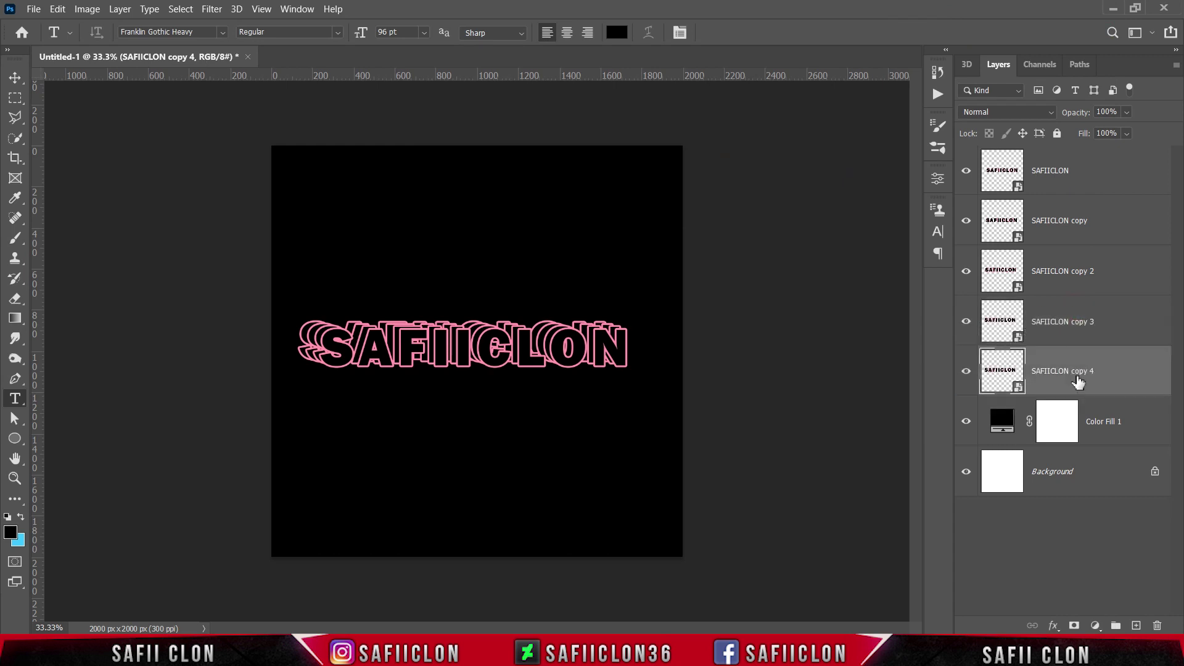
key(ctrl+t)
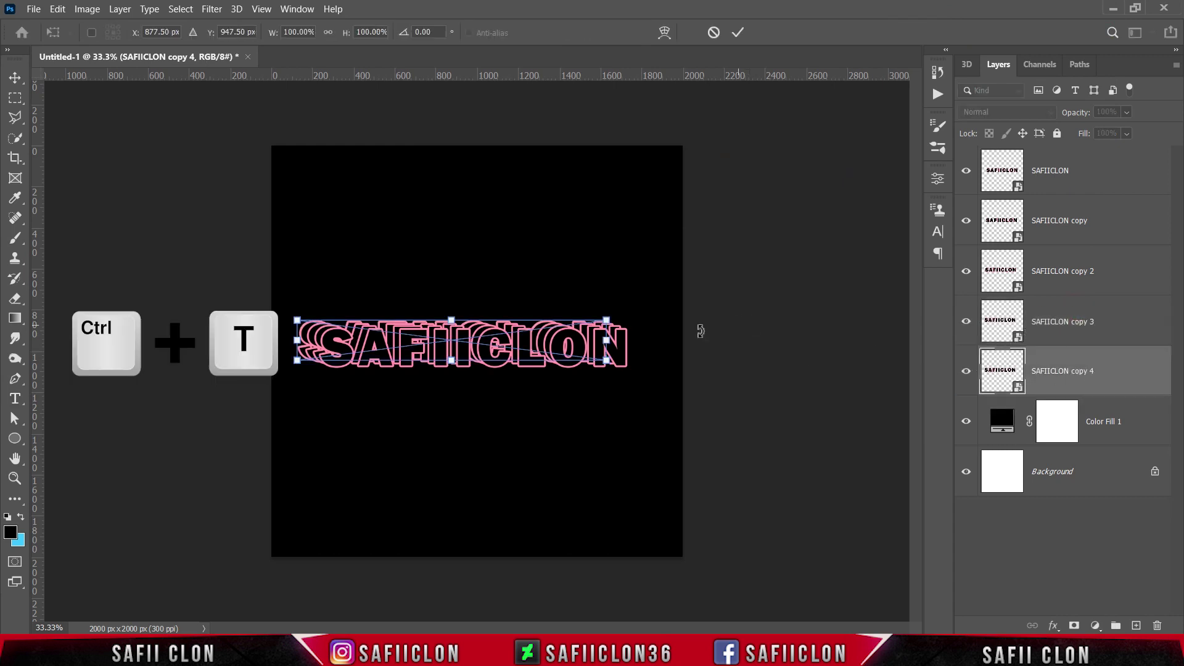
drag(424, 341, 414, 338)
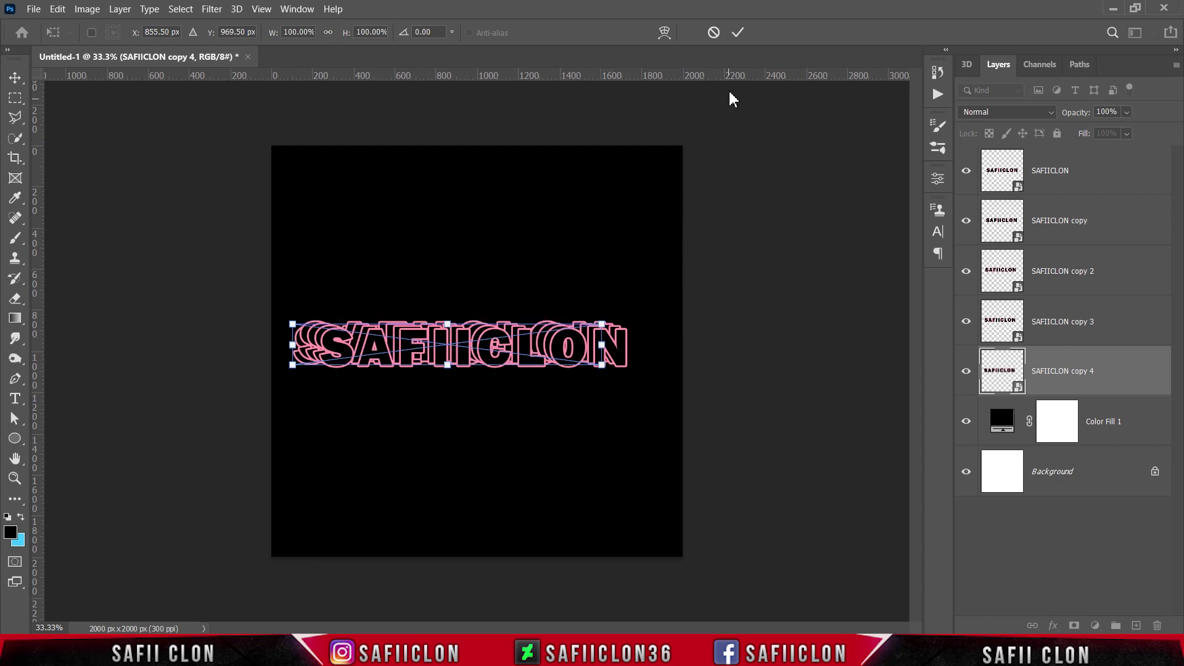
click(738, 32)
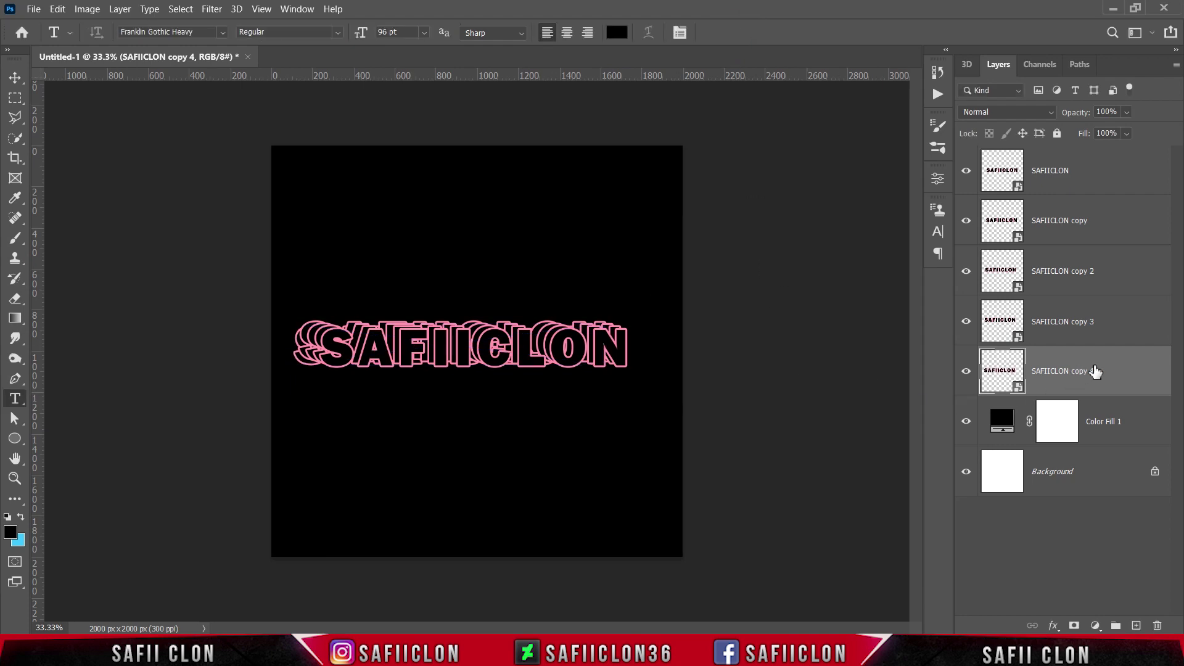
Duplicate copy 4 as SAFIICLON copy 5 below it, moved down-left then nudged right.
right_click(1095, 370)
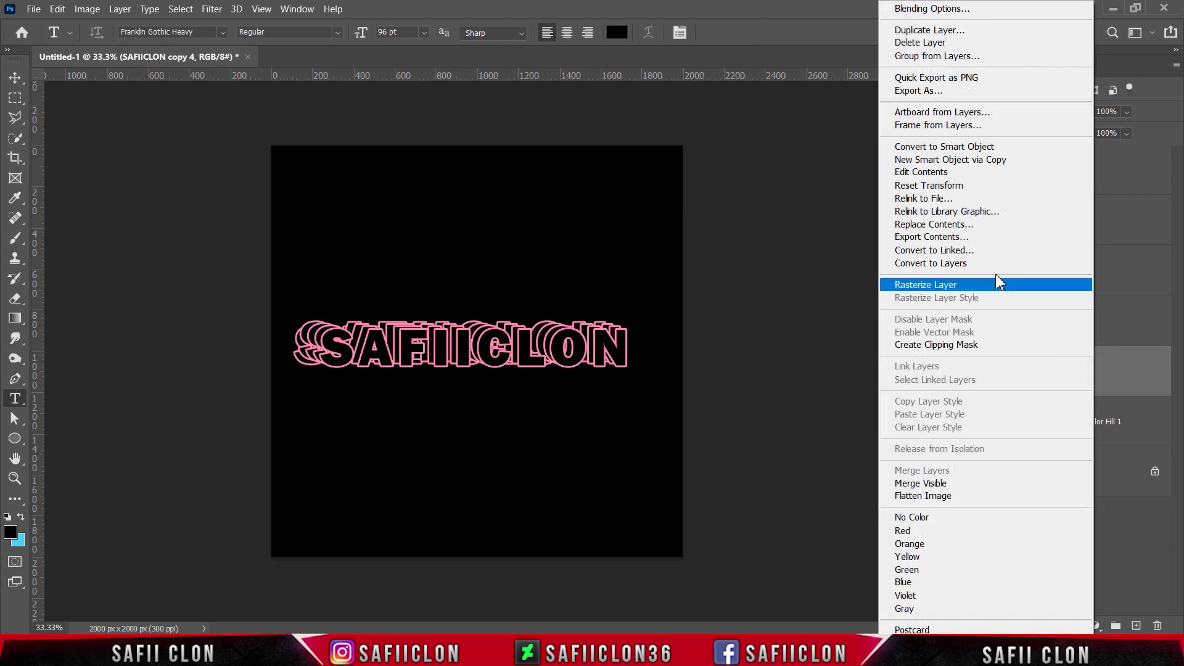
click(917, 31)
click(722, 165)
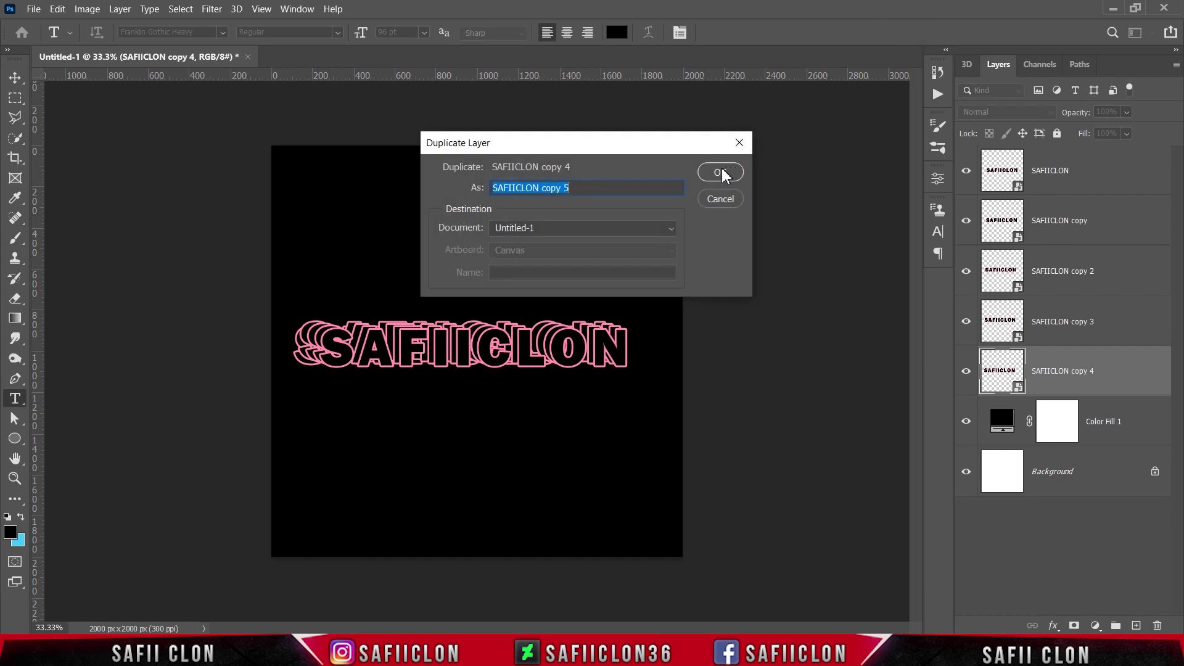
drag(1073, 373, 1078, 439)
key(ctrl+t)
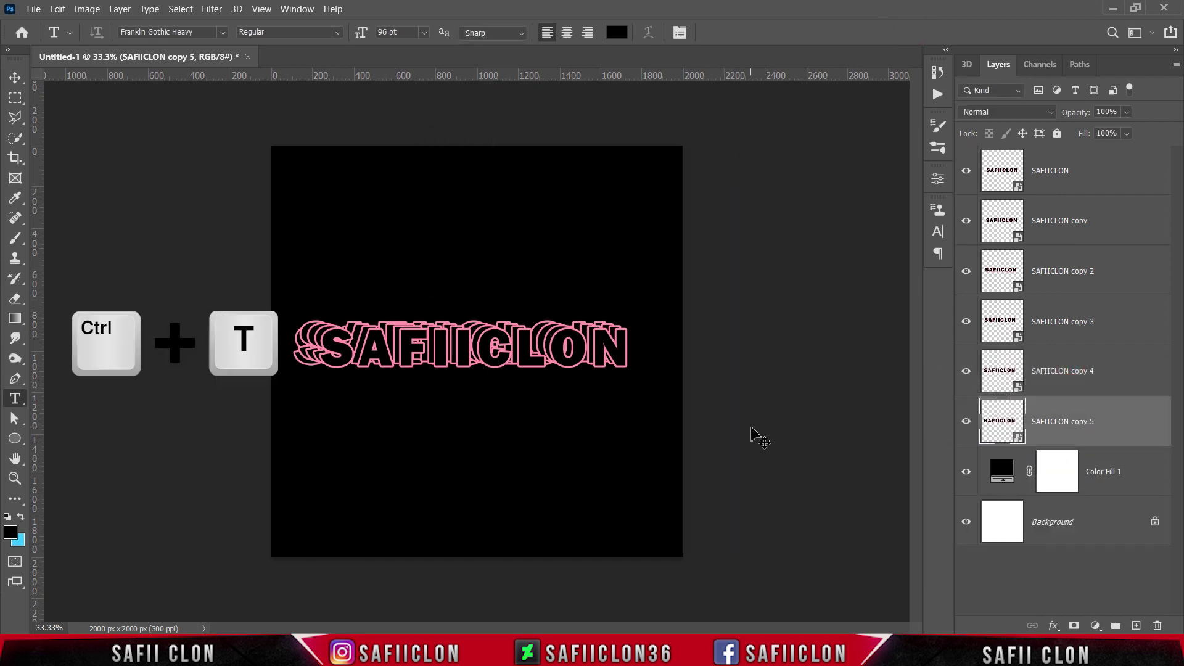
drag(349, 349, 353, 351)
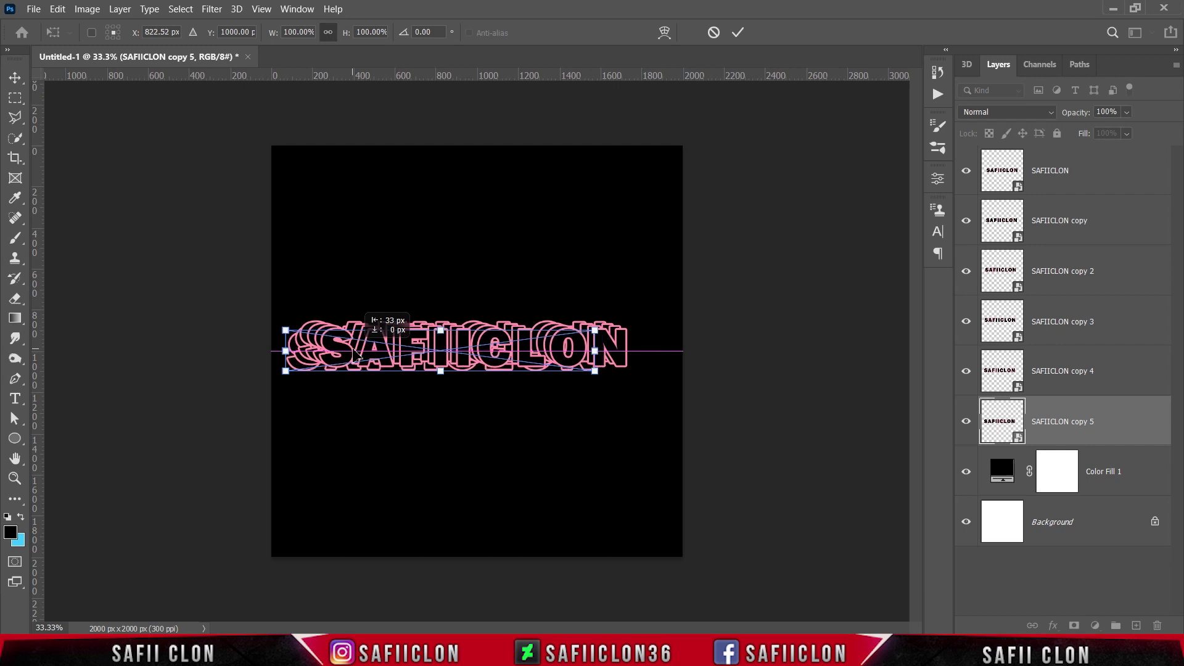
key(shift+Right)
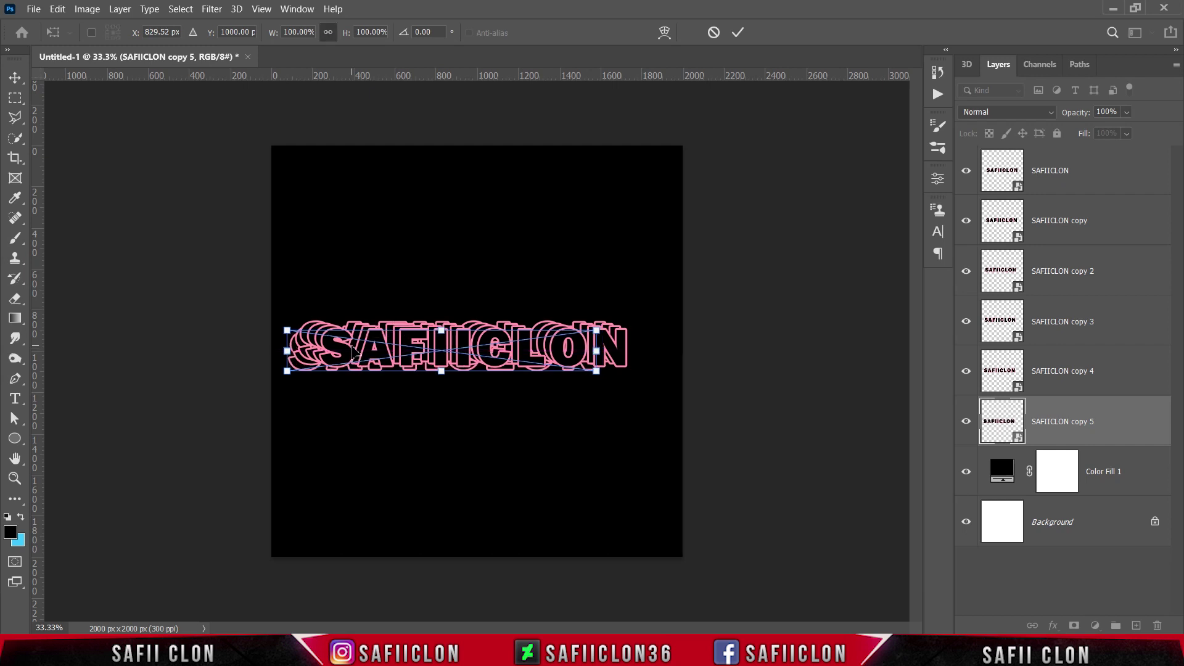
click(739, 32)
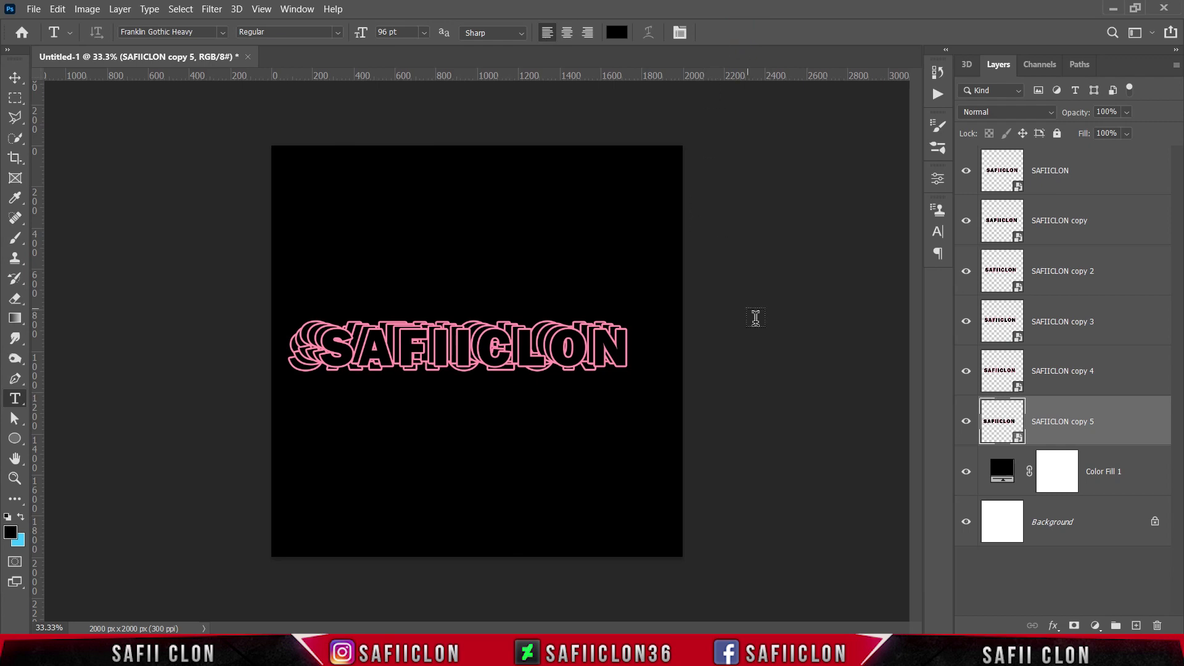
Duplicate copy 5 as SAFIICLON copy 6 below it, moved lower then nudged right.
right_click(1117, 426)
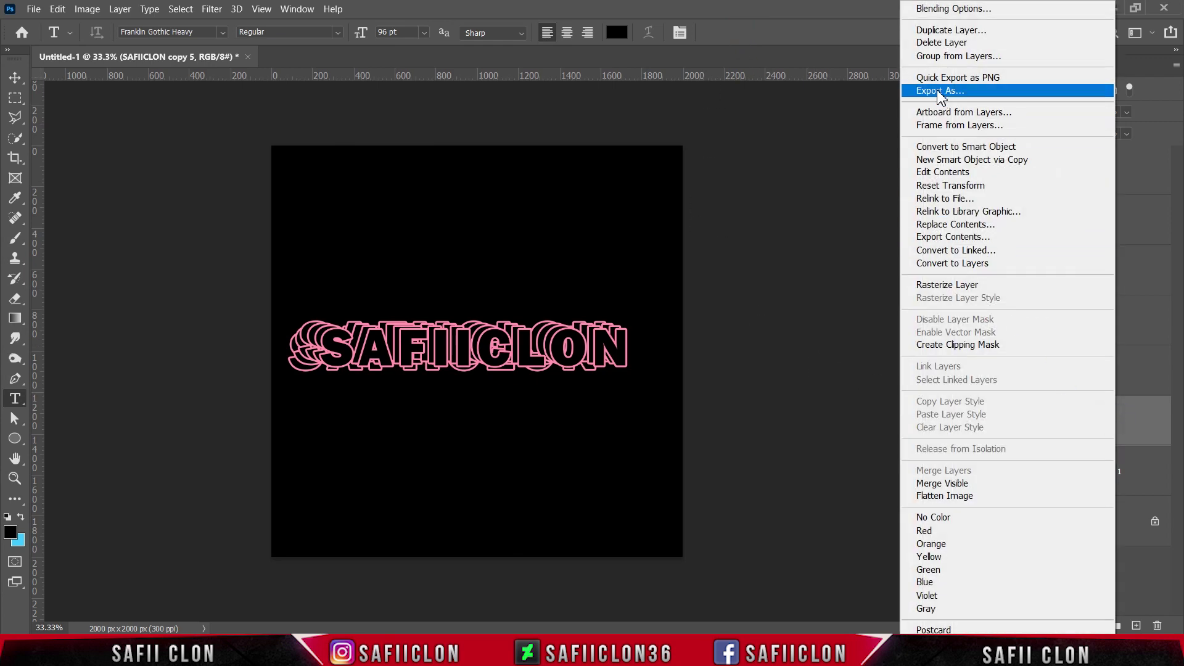
click(940, 30)
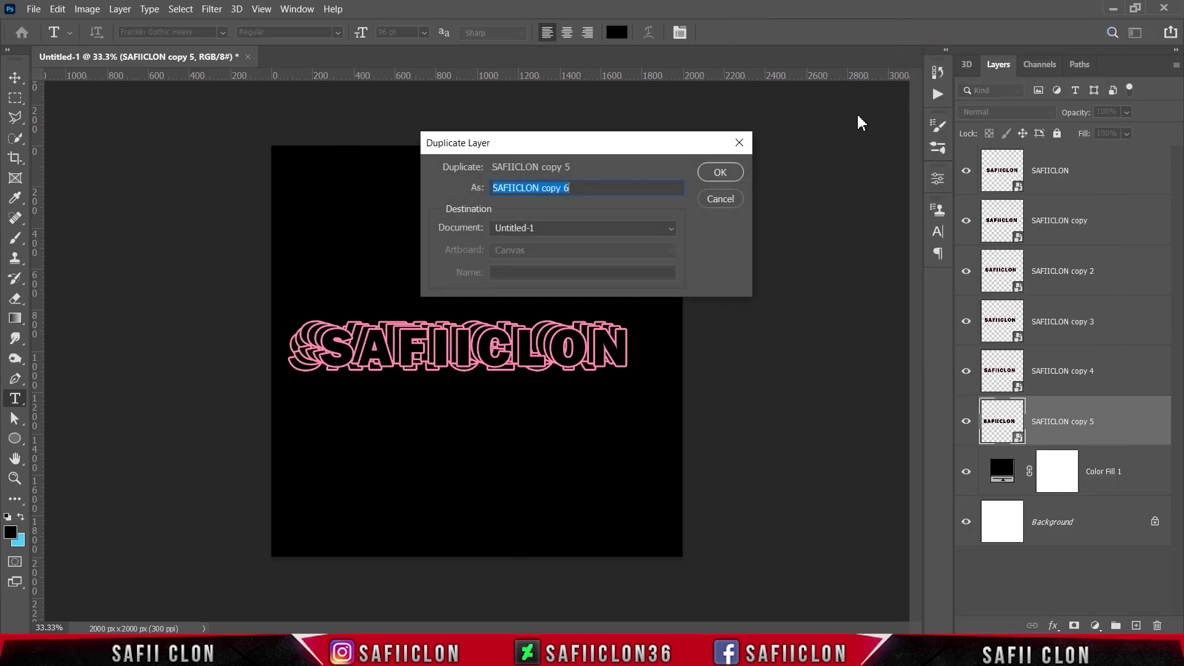
click(734, 176)
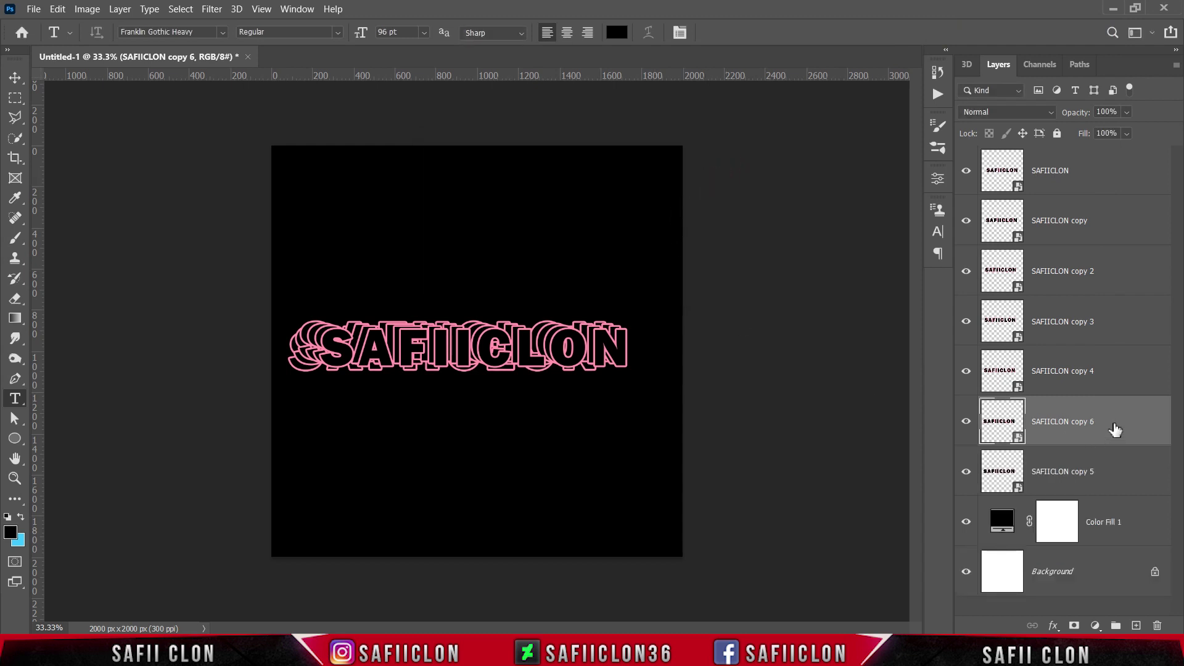
drag(1117, 430, 1120, 478)
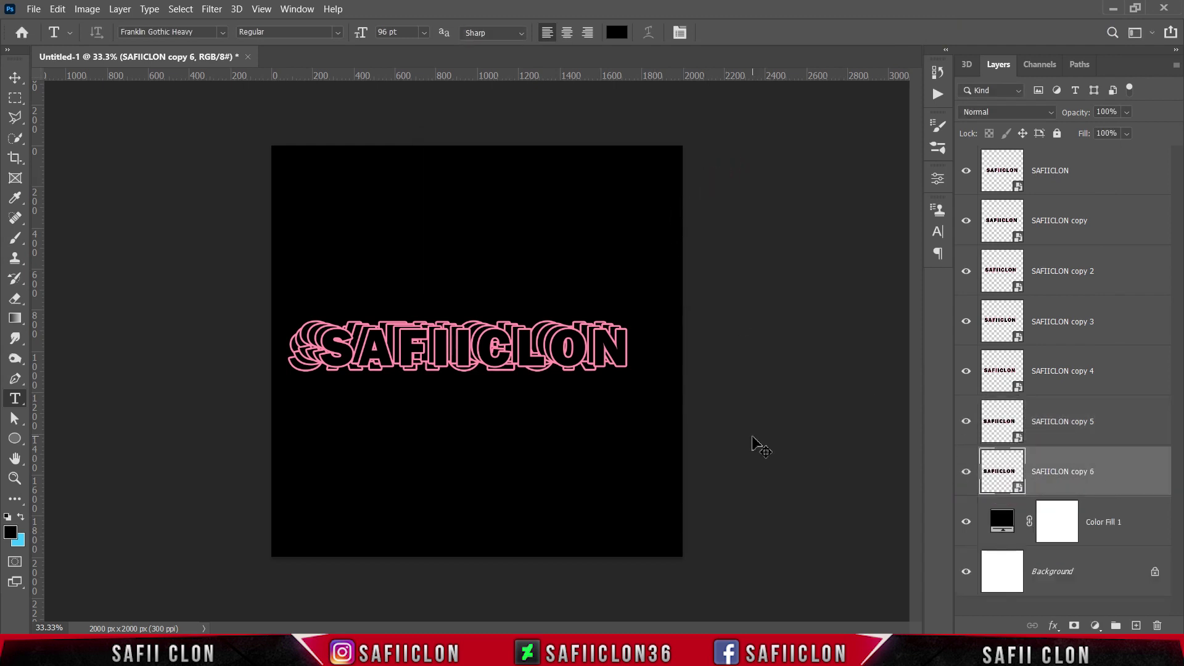
key(ctrl+t)
mouse_move(344, 354)
mouse_down()
mouse_move(327, 369)
mouse_move(344, 369)
mouse_up()
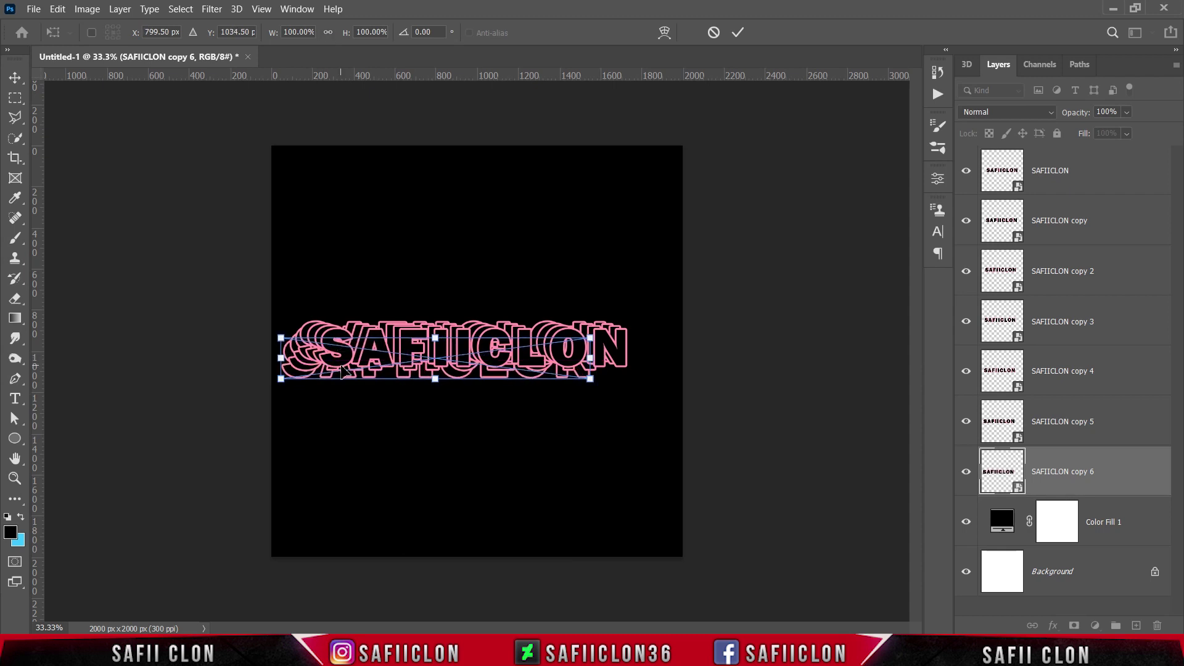
key(shift+Right)
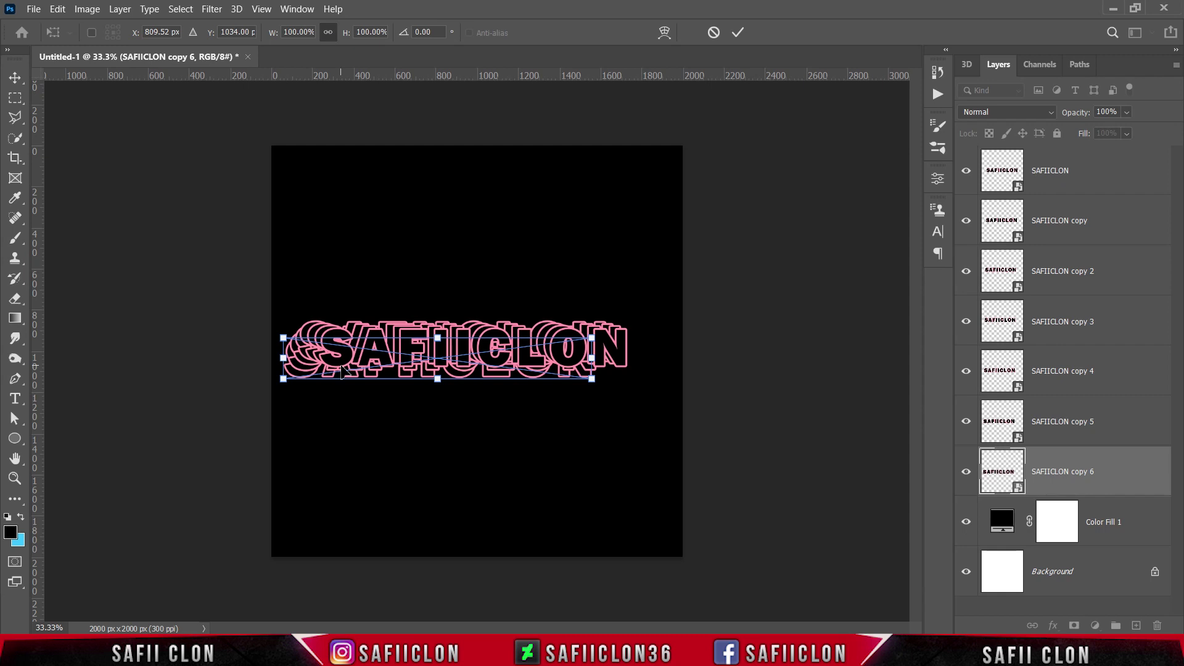
click(738, 32)
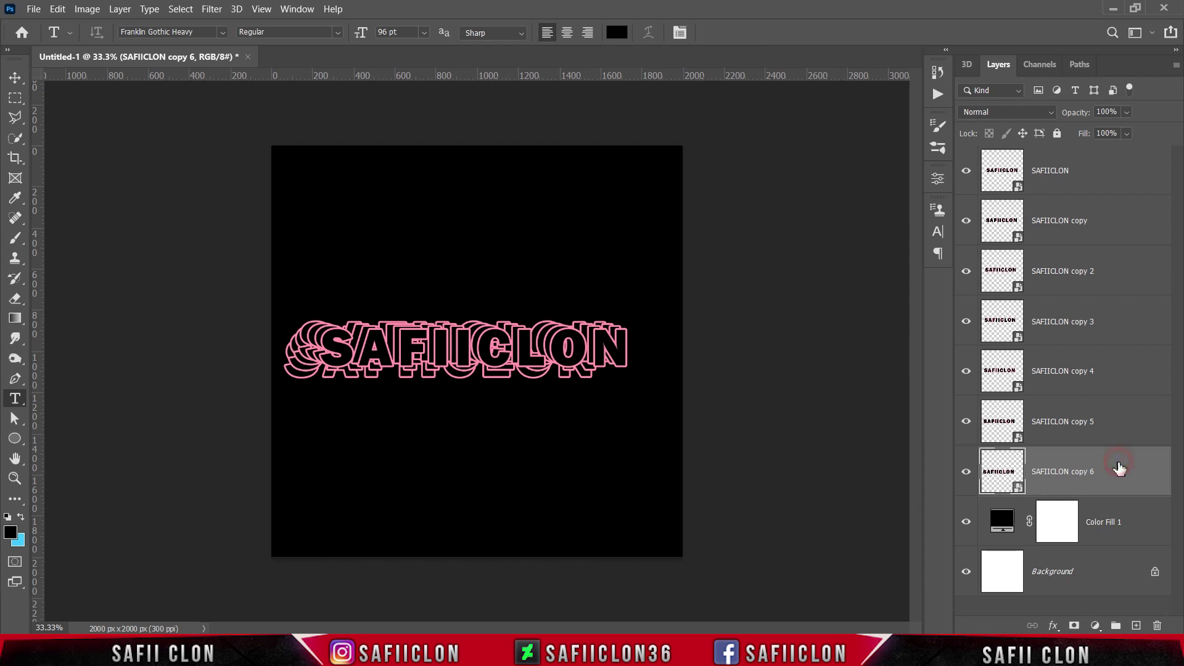
Duplicate copies 5 and 6 together into copies 7 and 8, placed below copy 6 and lower.
shift+click(1117, 421)
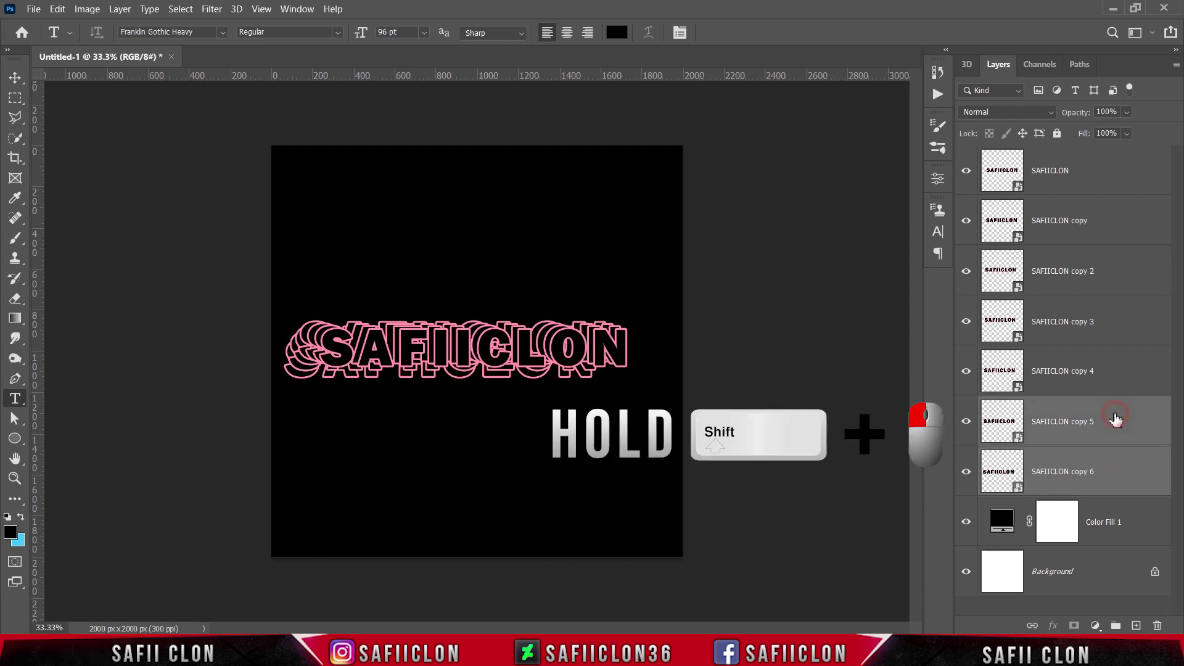
right_click(1110, 415)
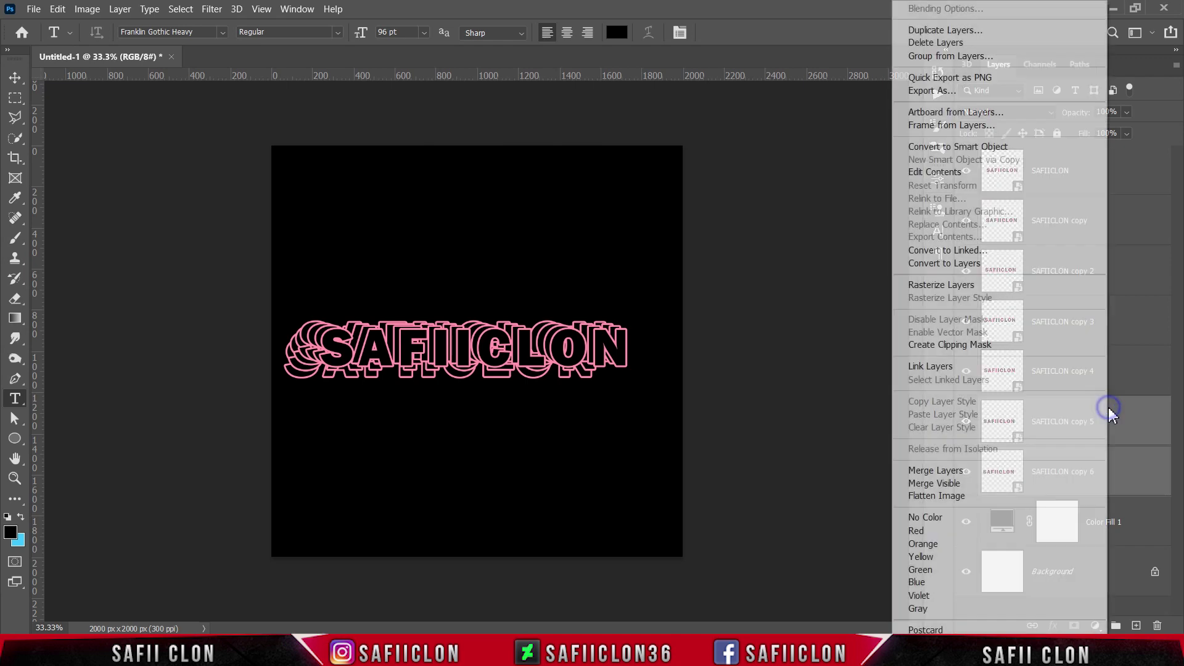
click(935, 33)
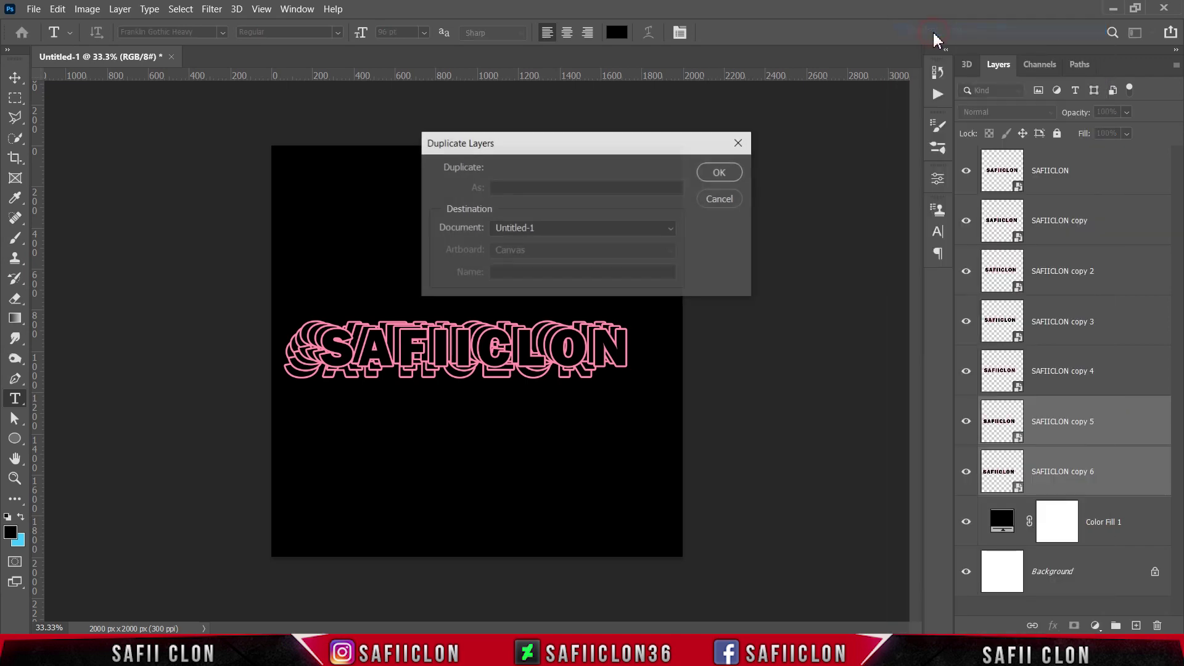
click(720, 173)
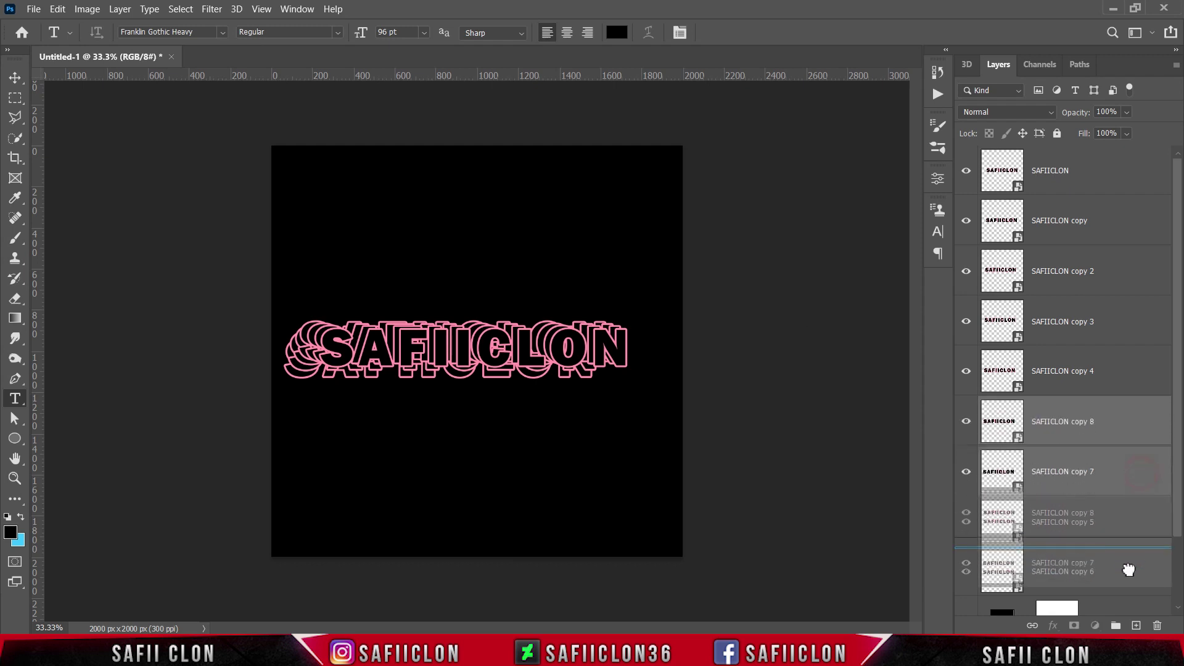
drag(1142, 478, 1126, 583)
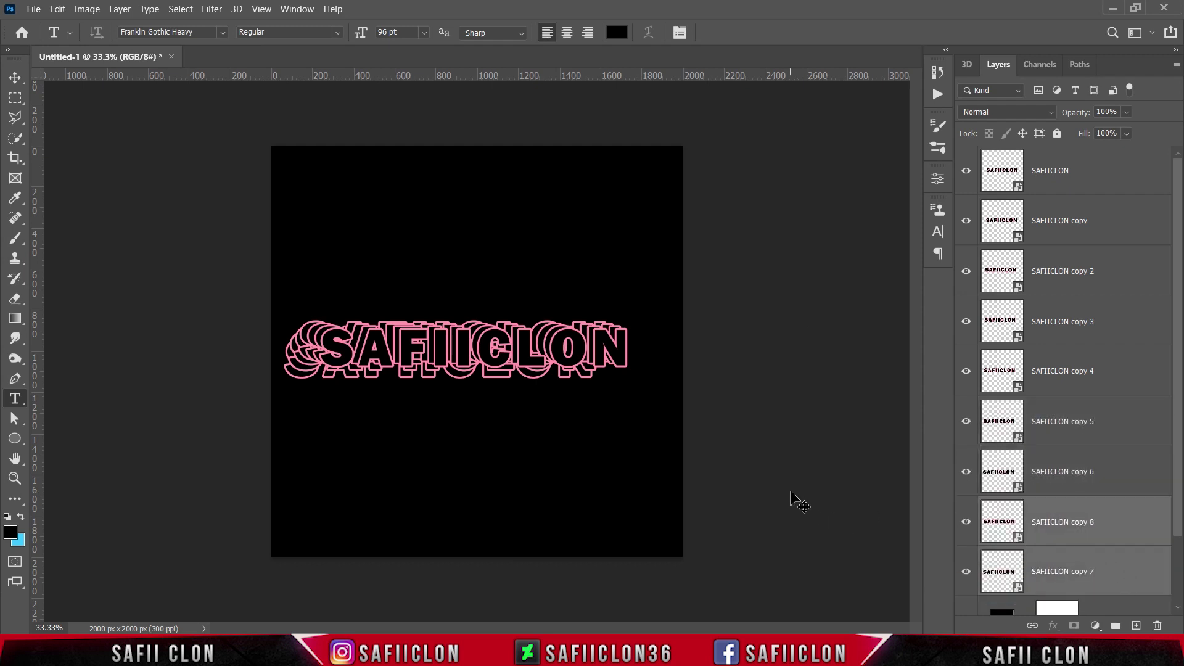
key(ctrl+t)
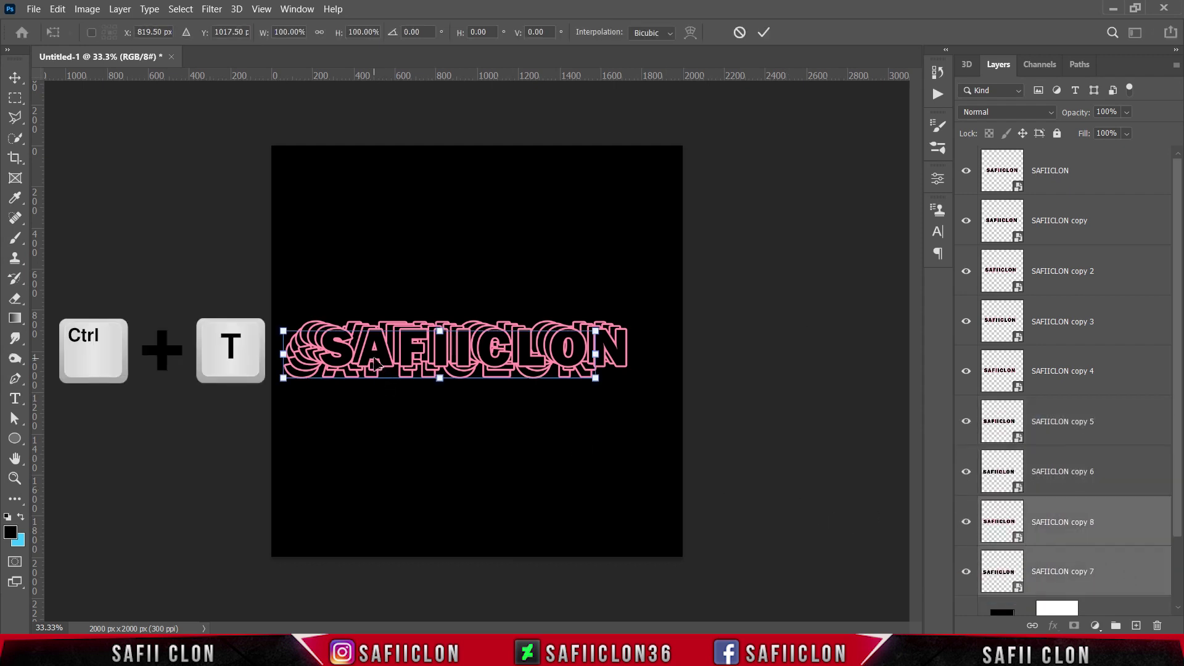
mouse_move(378, 369)
mouse_down()
mouse_move(370, 361)
mouse_move(387, 388)
mouse_up()
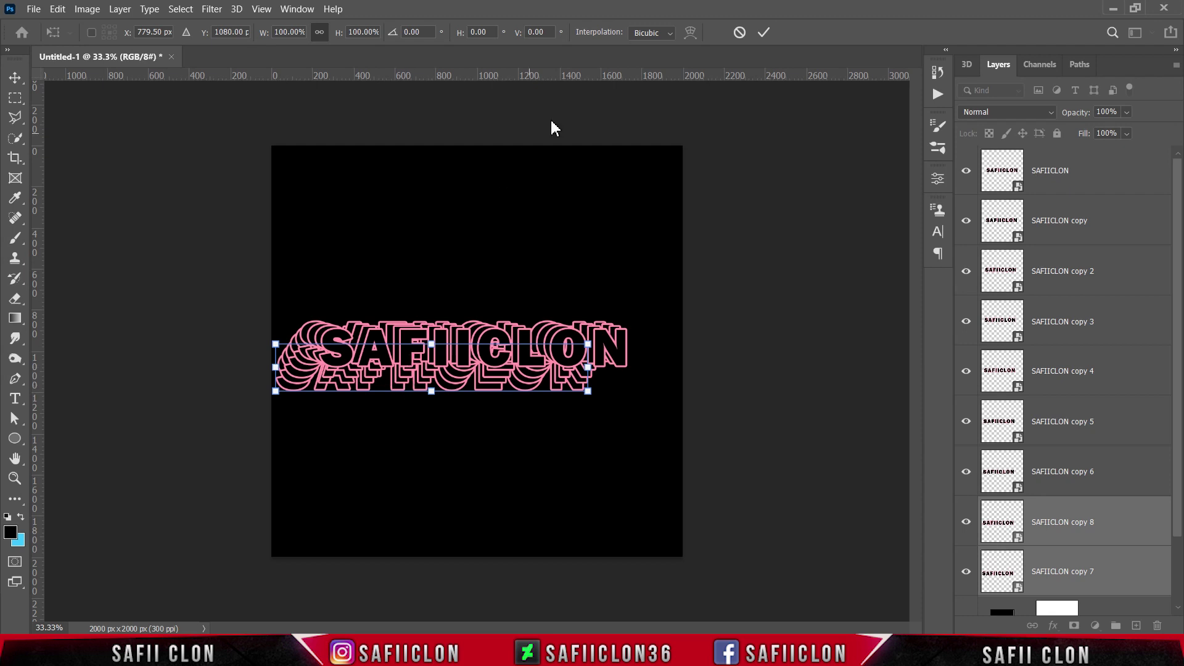
click(763, 32)
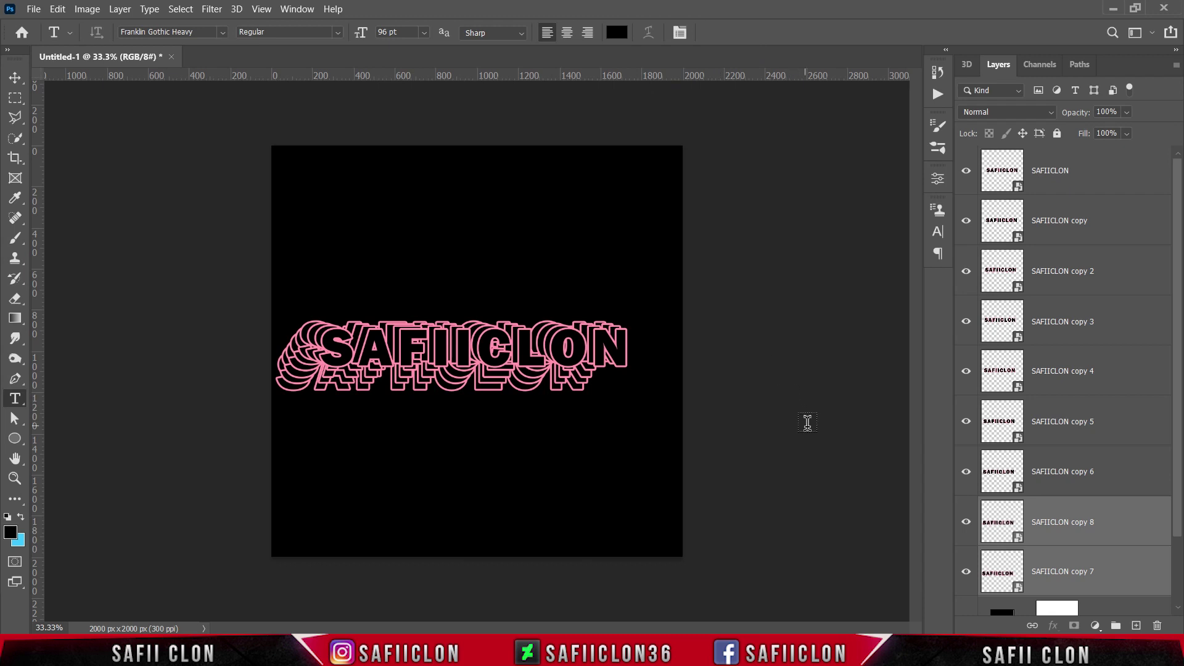
Duplicate copy 7 as SAFIICLON copy 9 at the bottom, moved about 50 px down and slightly left.
scroll(1061, 431, down, 3)
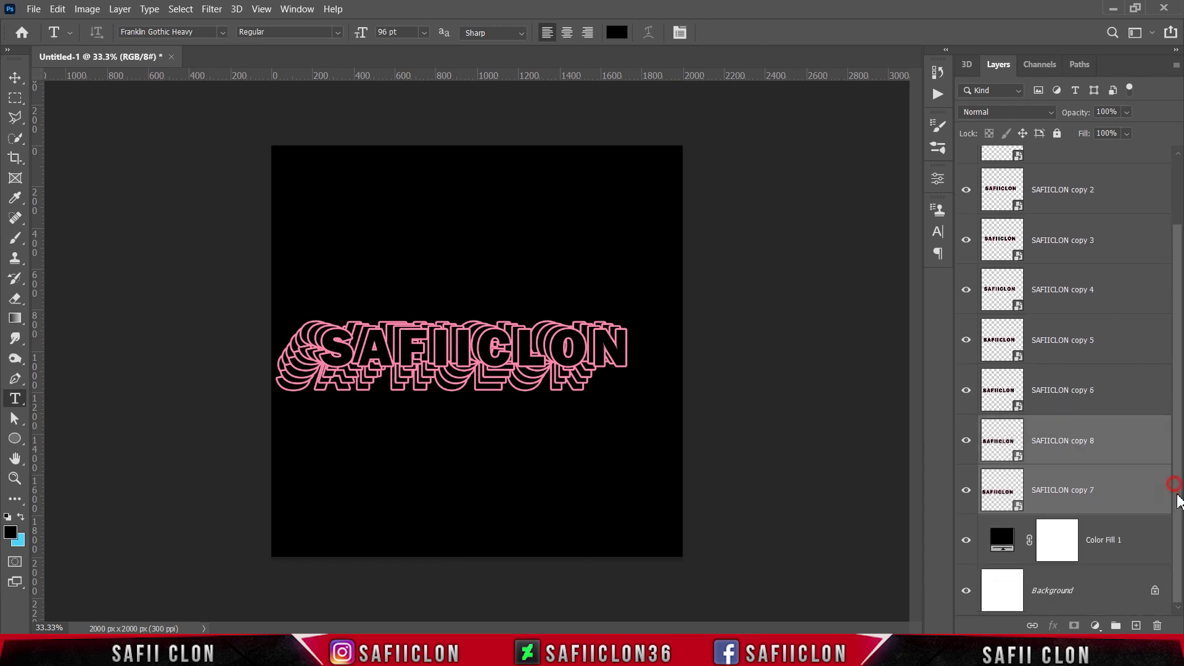
click(1115, 491)
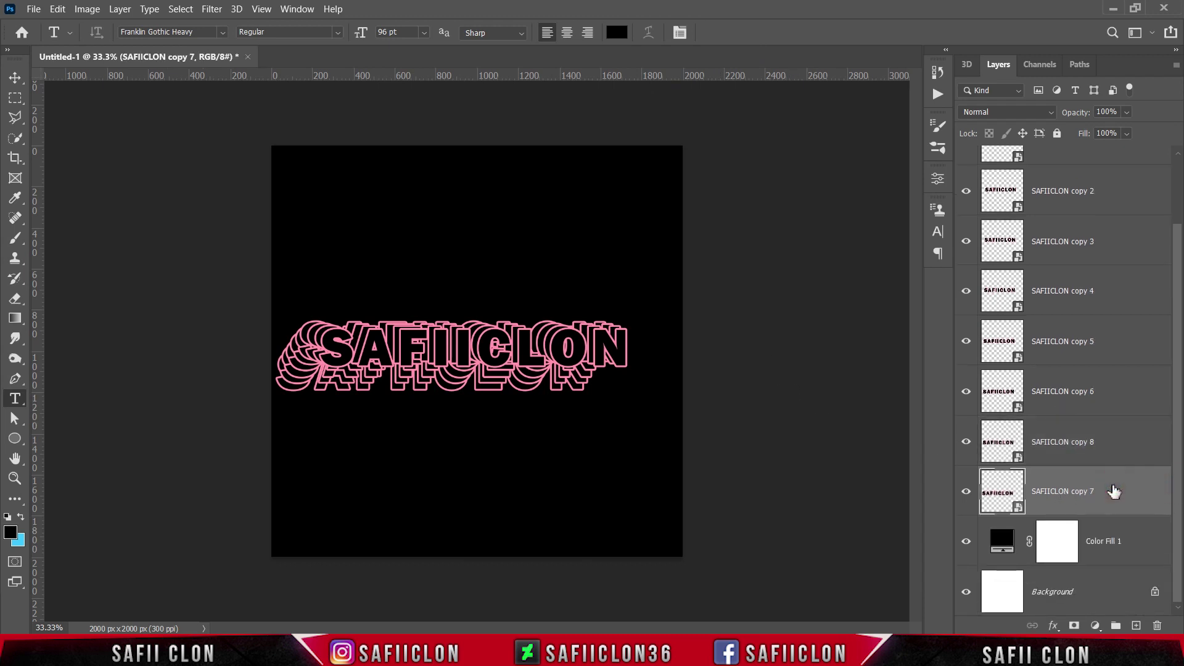
right_click(1115, 492)
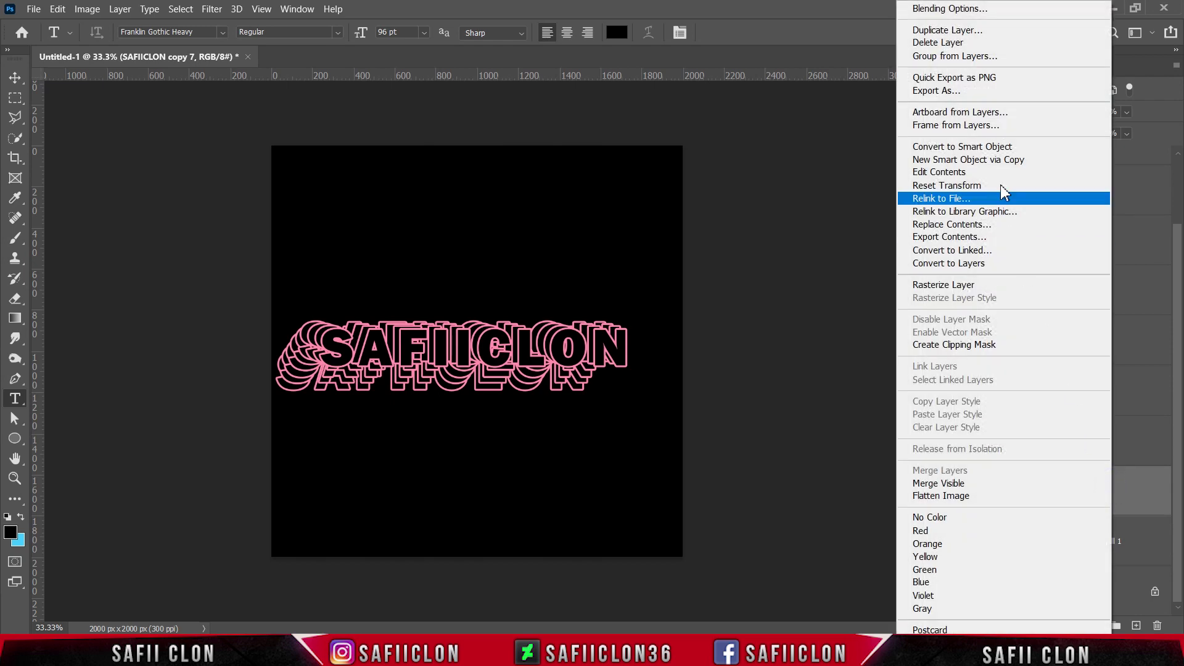
click(983, 31)
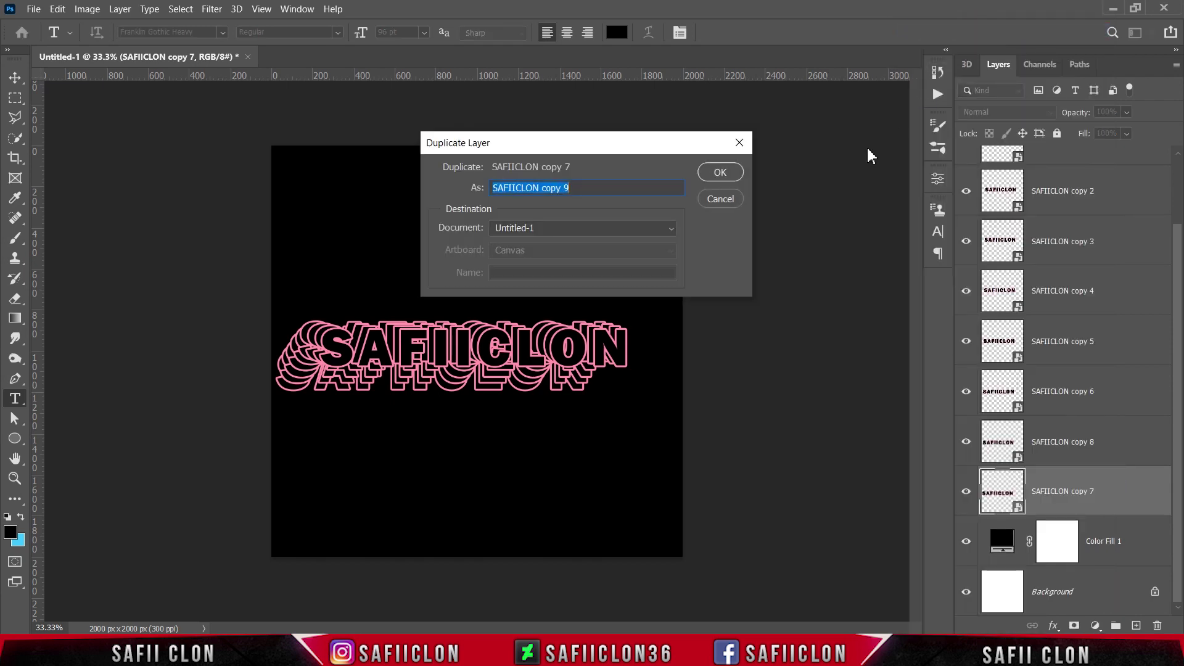
click(721, 173)
drag(1105, 493, 1111, 556)
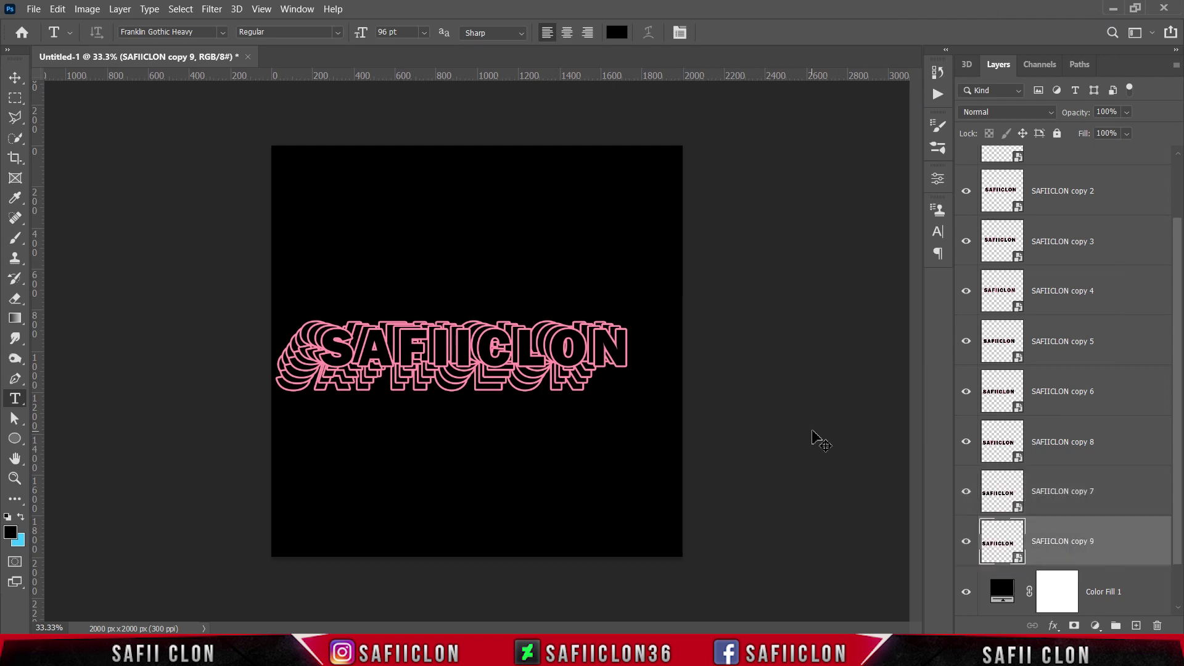
key(ctrl+t)
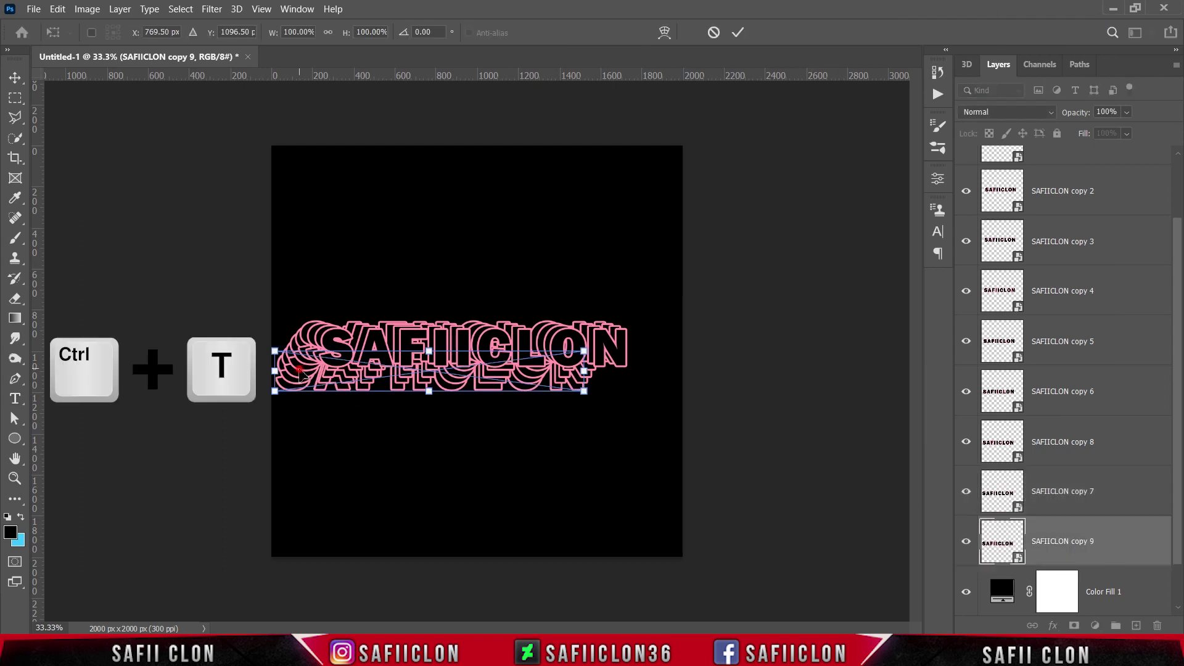
key(shift+Down)
key(shift+Down)
key(shift+Down)
key(shift+Down)
key(shift+Down)
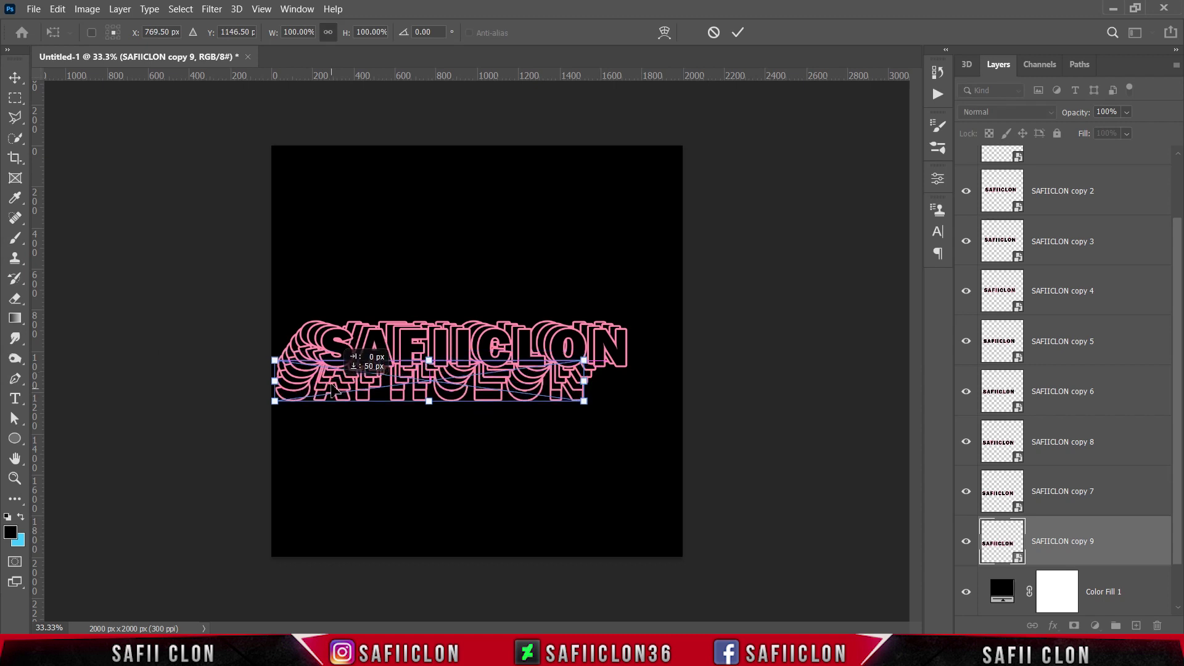
drag(546, 375, 545, 372)
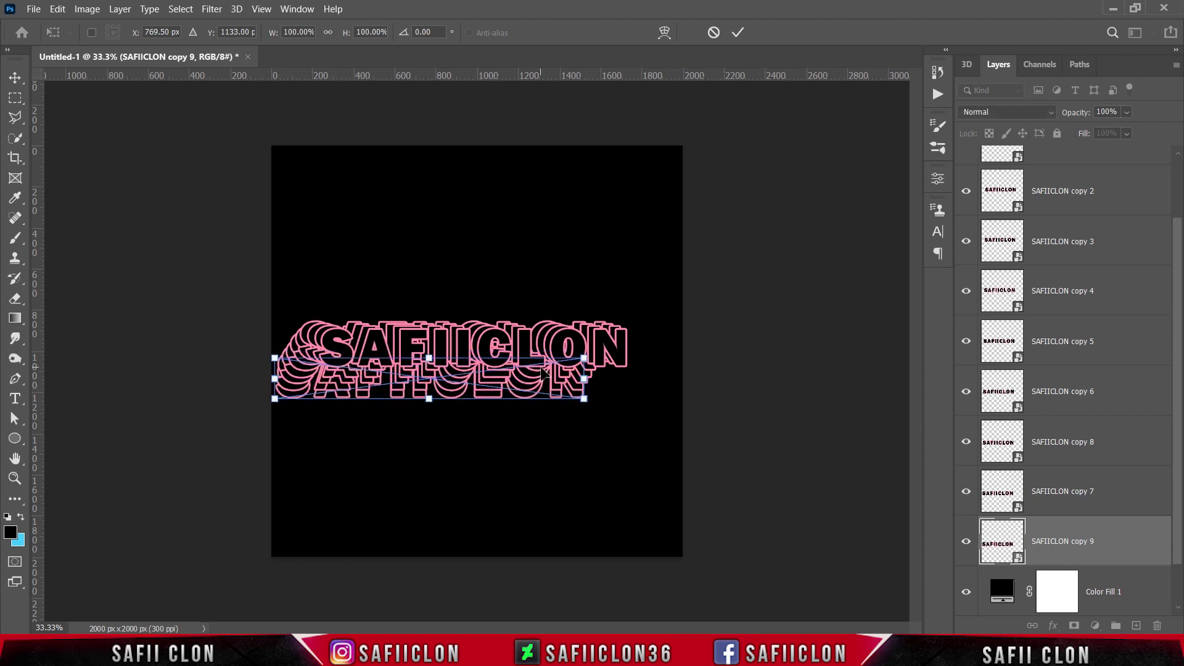
key(shift+Left)
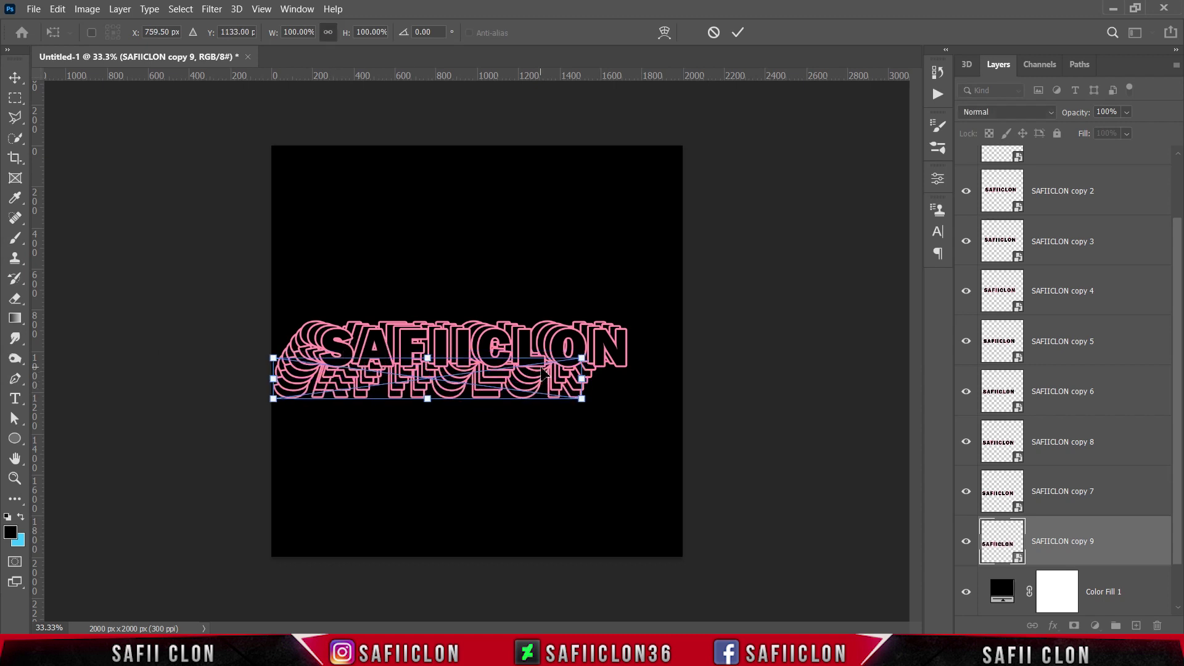
click(739, 32)
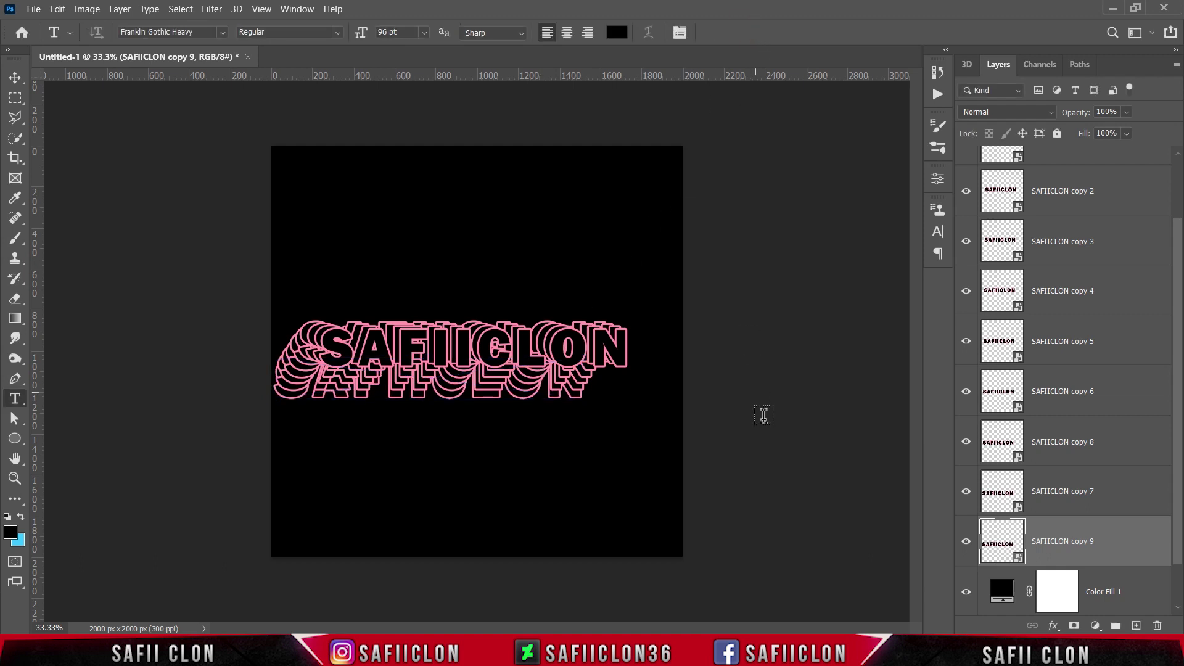
Select every SAFIICLON layer and put them in a group named TEXT.
drag(1177, 509, 1175, 329)
shift+click(1080, 175)
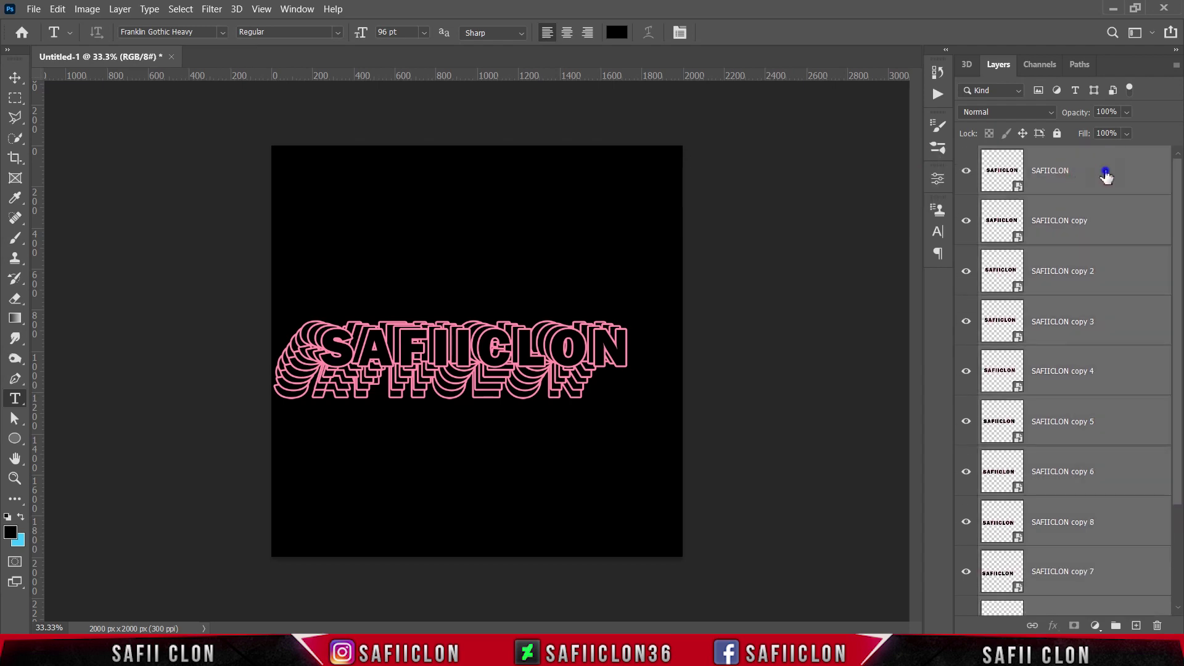
right_click(1105, 176)
click(960, 57)
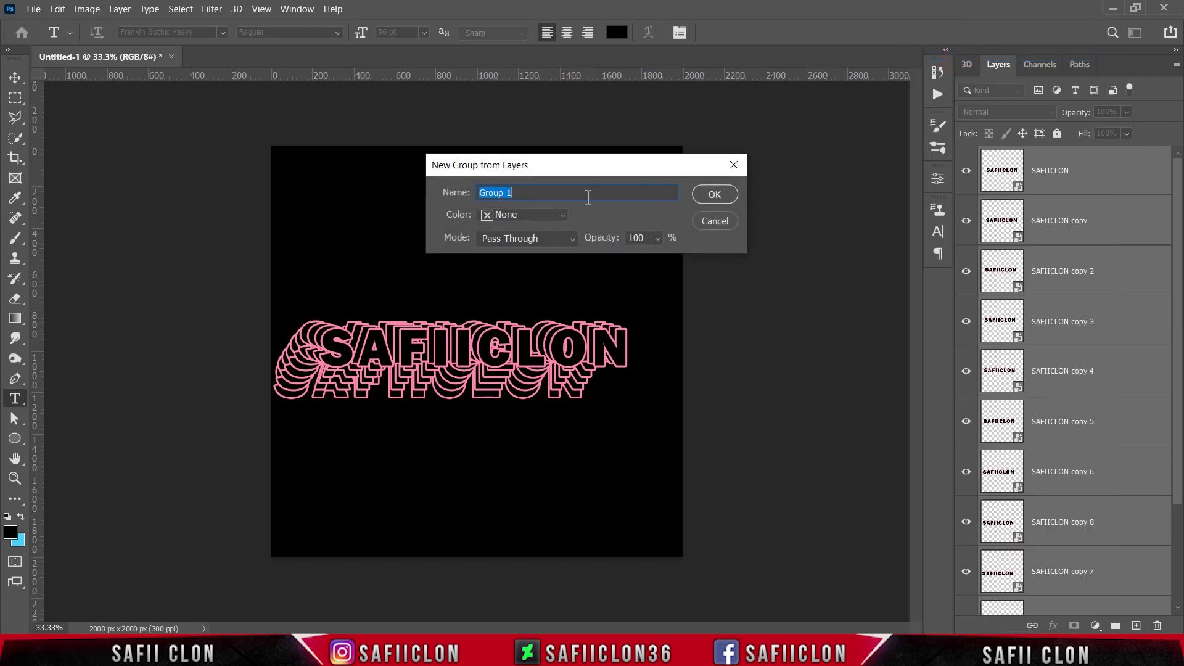
text(TEXT)
click(715, 195)
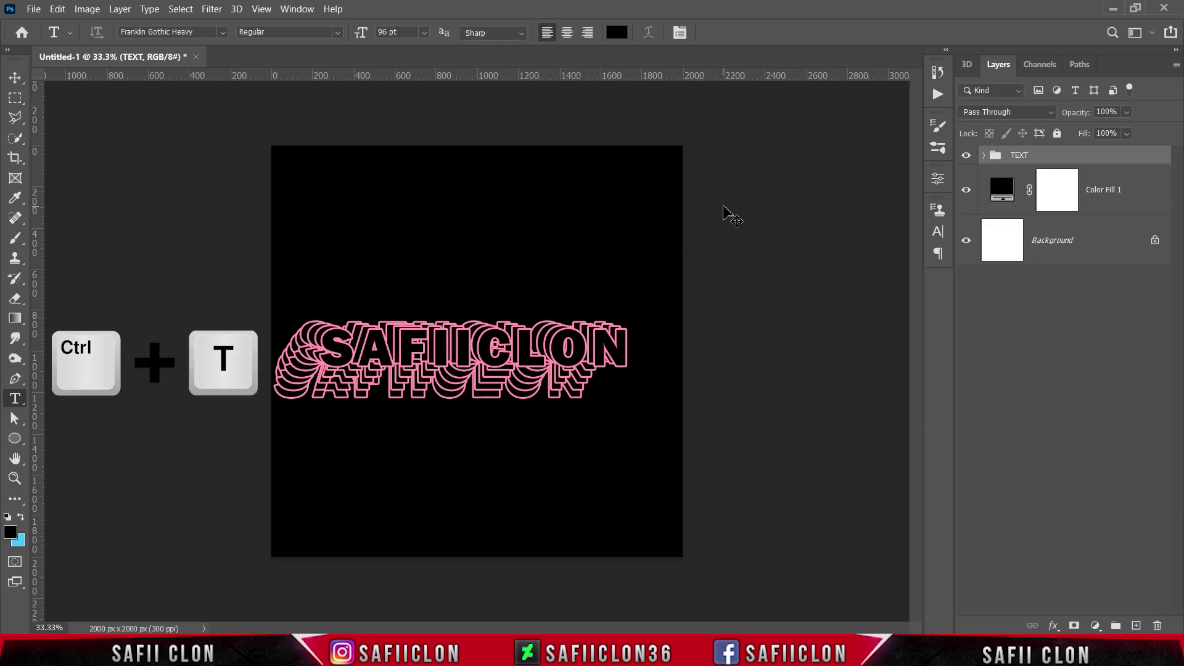
key(ctrl+t)
Move the TEXT group to the canvas centre, scale it up to about 105%, and commit.
drag(404, 340, 431, 339)
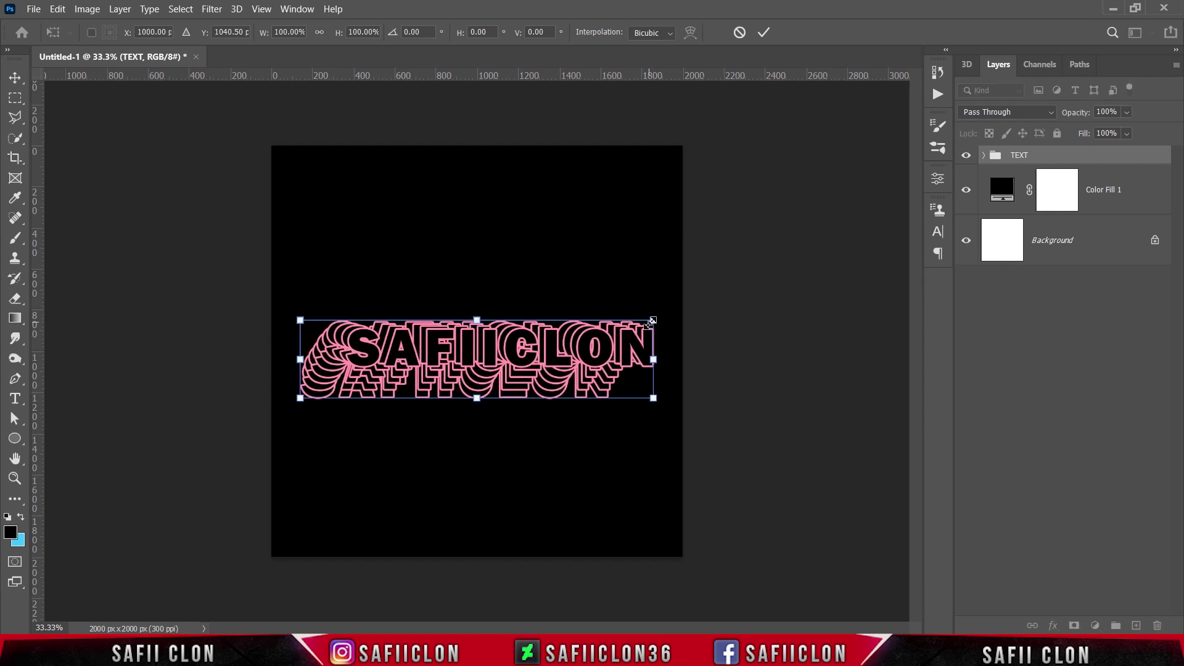
drag(653, 320, 661, 318)
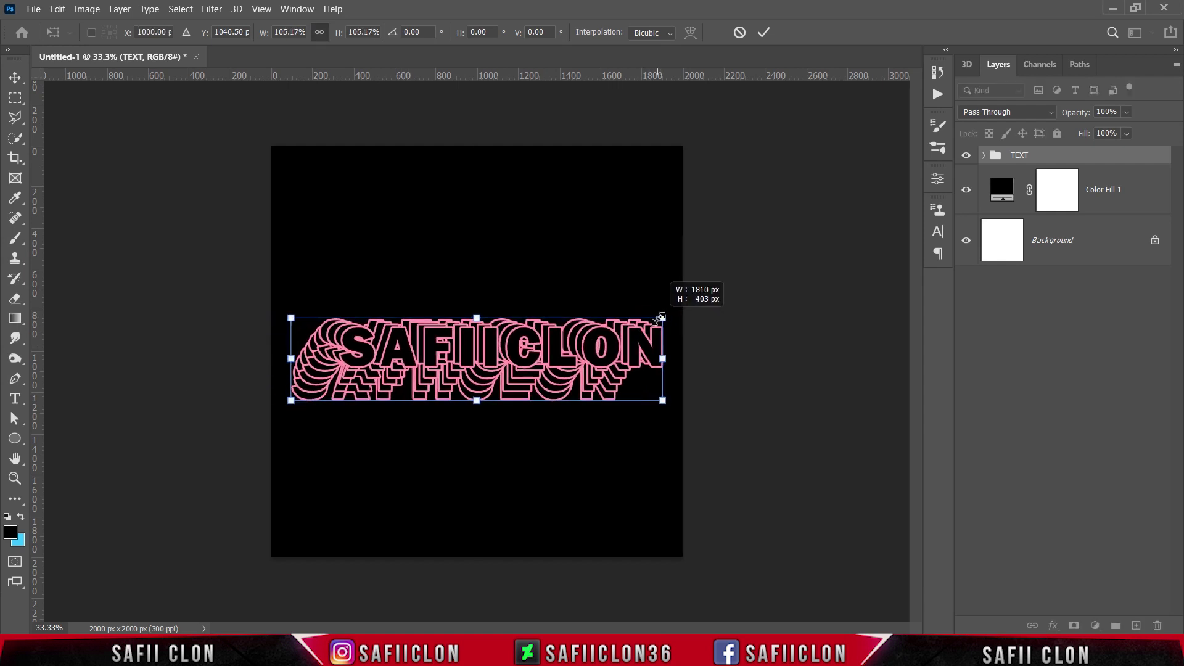
click(763, 32)
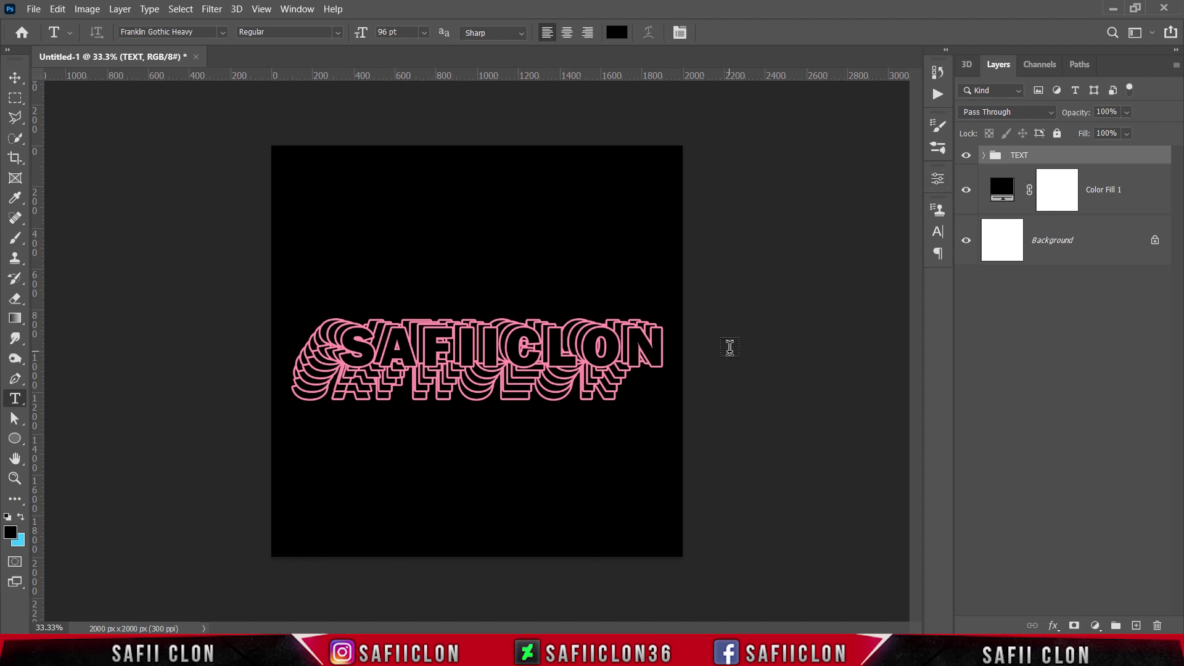
key(ctrl+plus)
key(ctrl+plus)
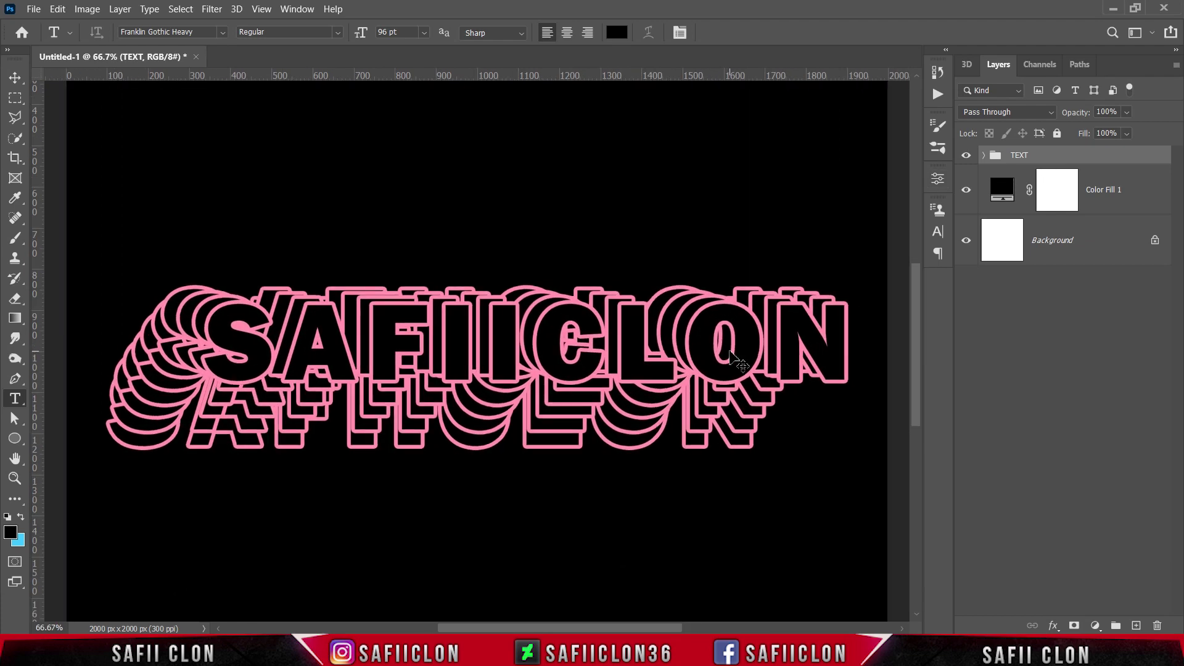
key(ctrl+minus)
key(ctrl+minus)
key(ctrl+minus)
key(ctrl+plus)
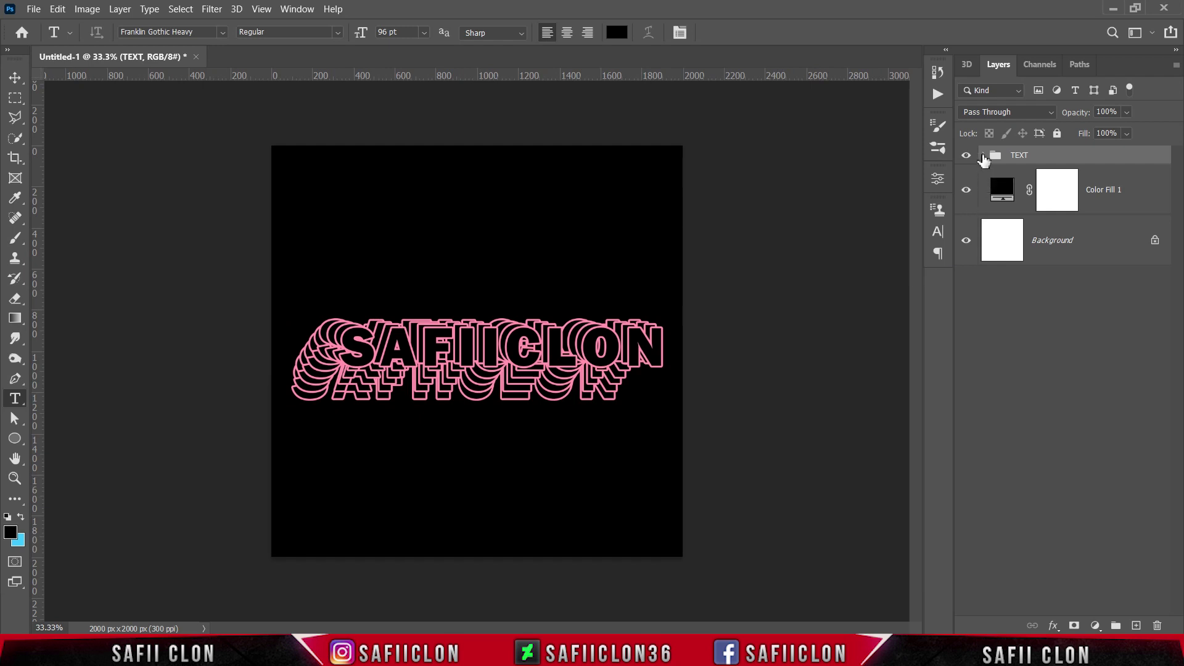
Open the SAFIICLON smart object's contents, keeping Franklin Gothic Heavy and black text colour.
click(983, 156)
click(1121, 192)
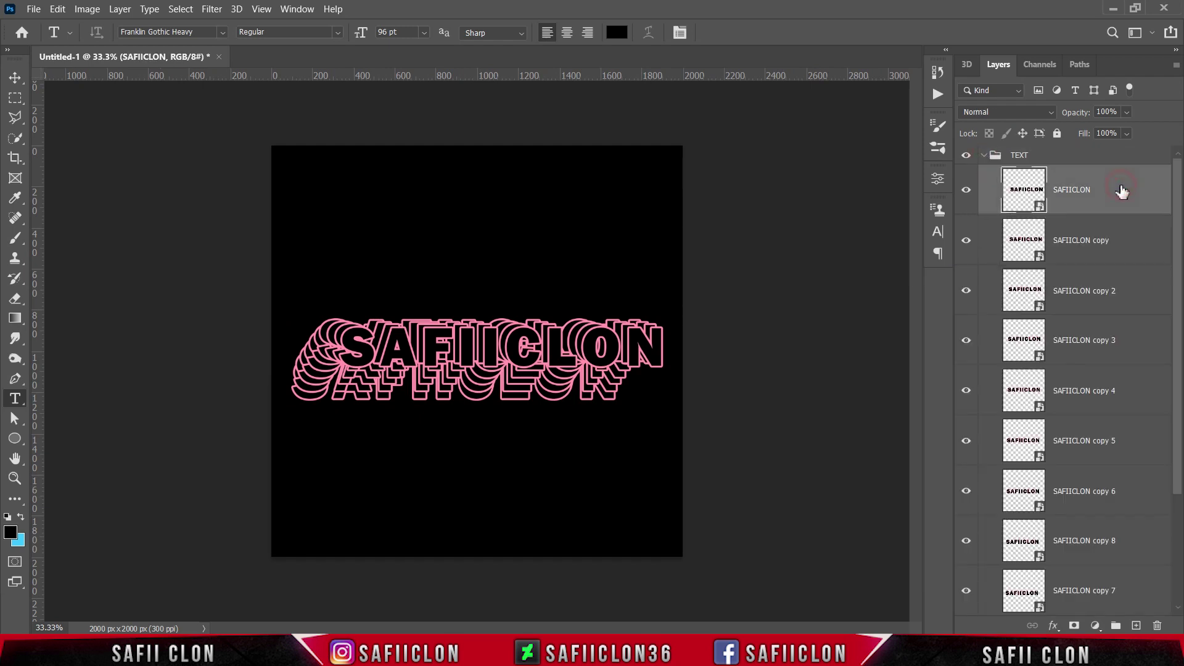
double_click(1041, 210)
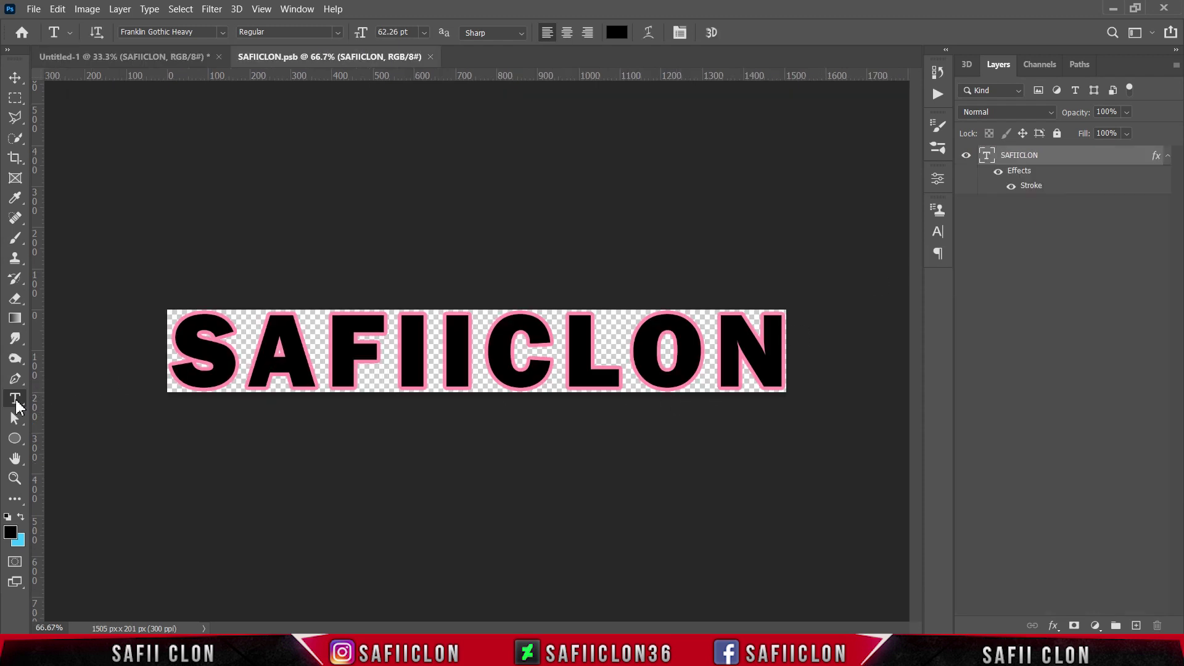
right_click(15, 399)
click(70, 398)
click(223, 32)
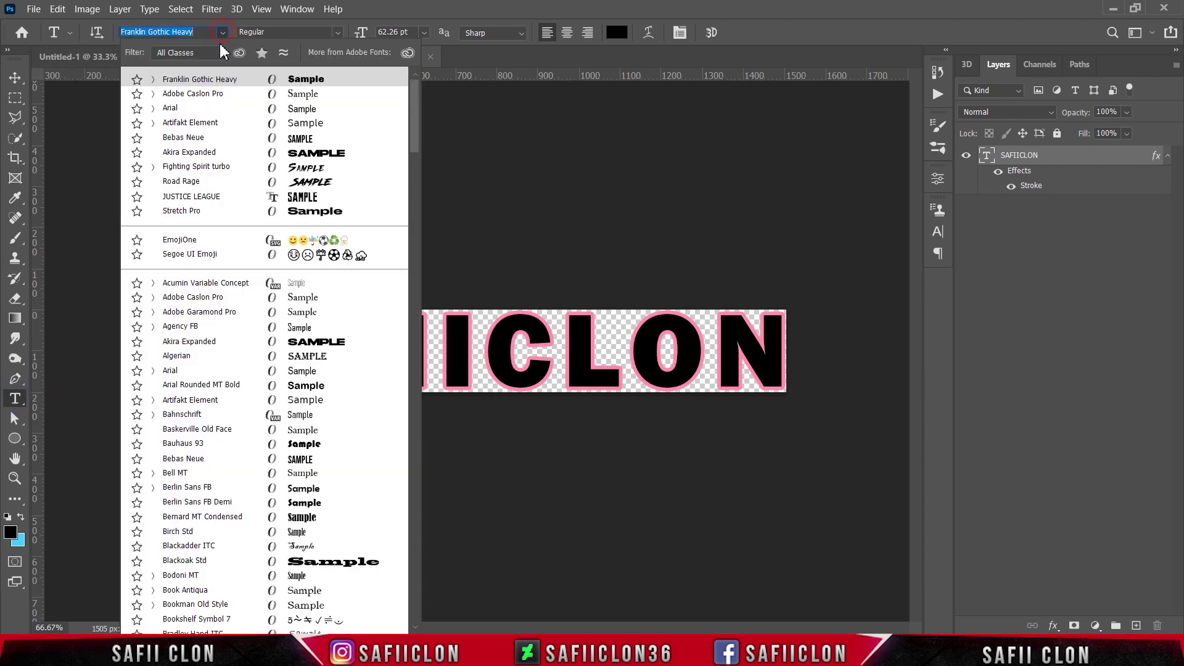
click(215, 85)
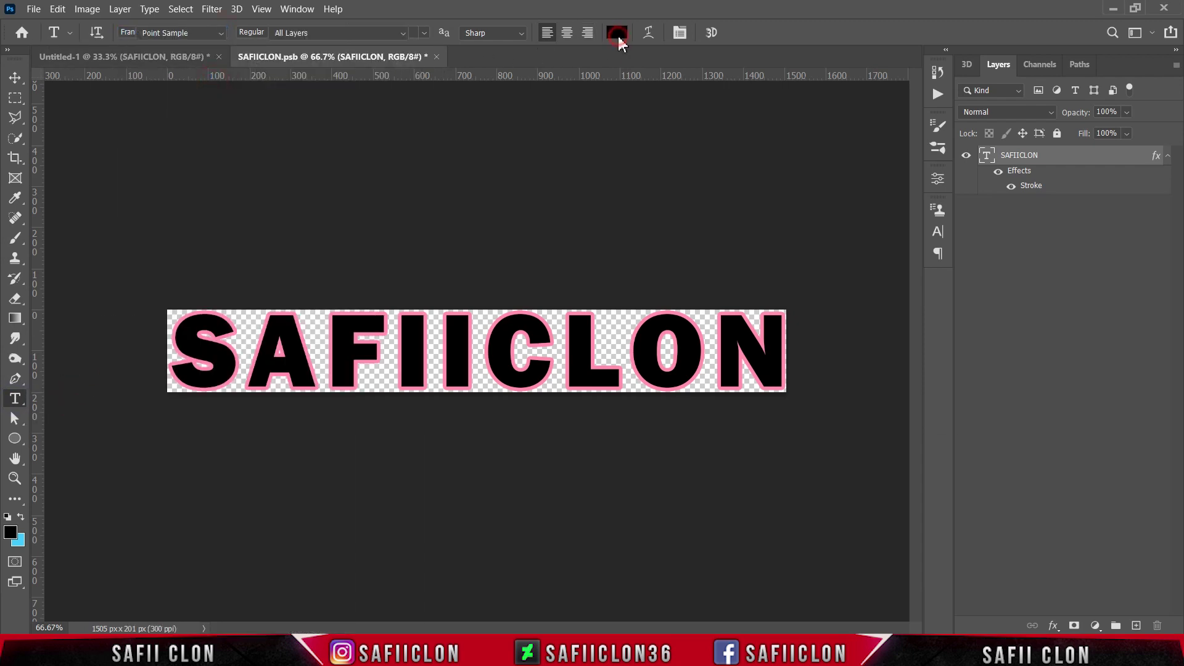
click(617, 32)
mouse_move(755, 284)
mouse_down()
mouse_move(690, 359)
mouse_move(664, 365)
mouse_up()
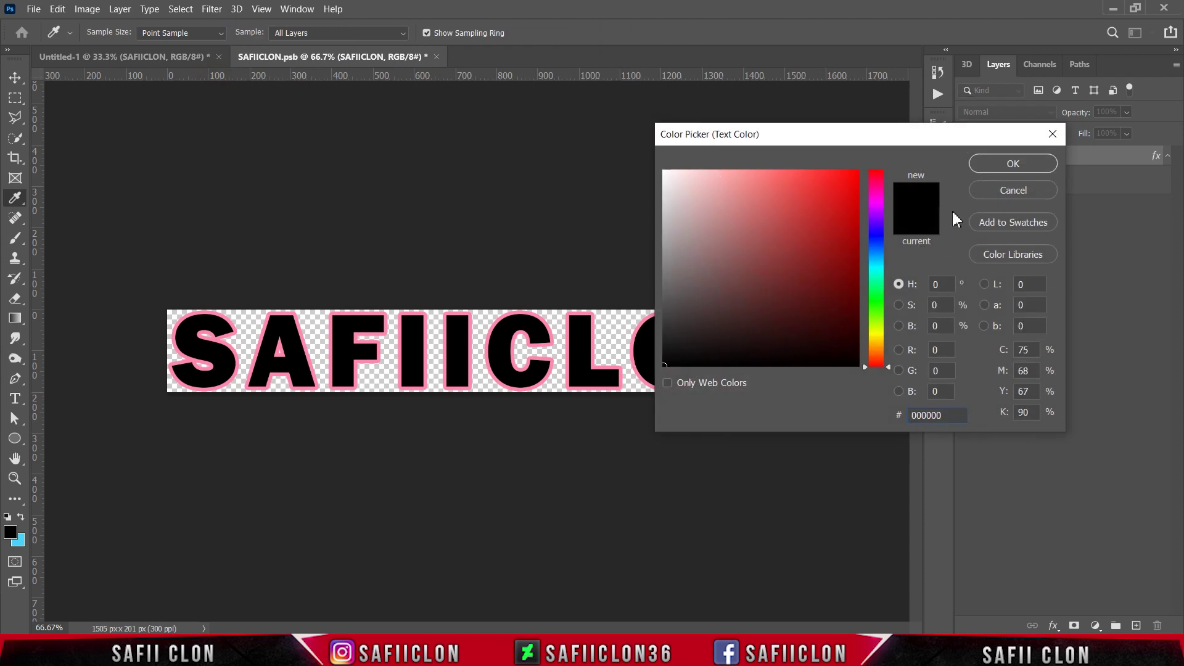
click(1012, 163)
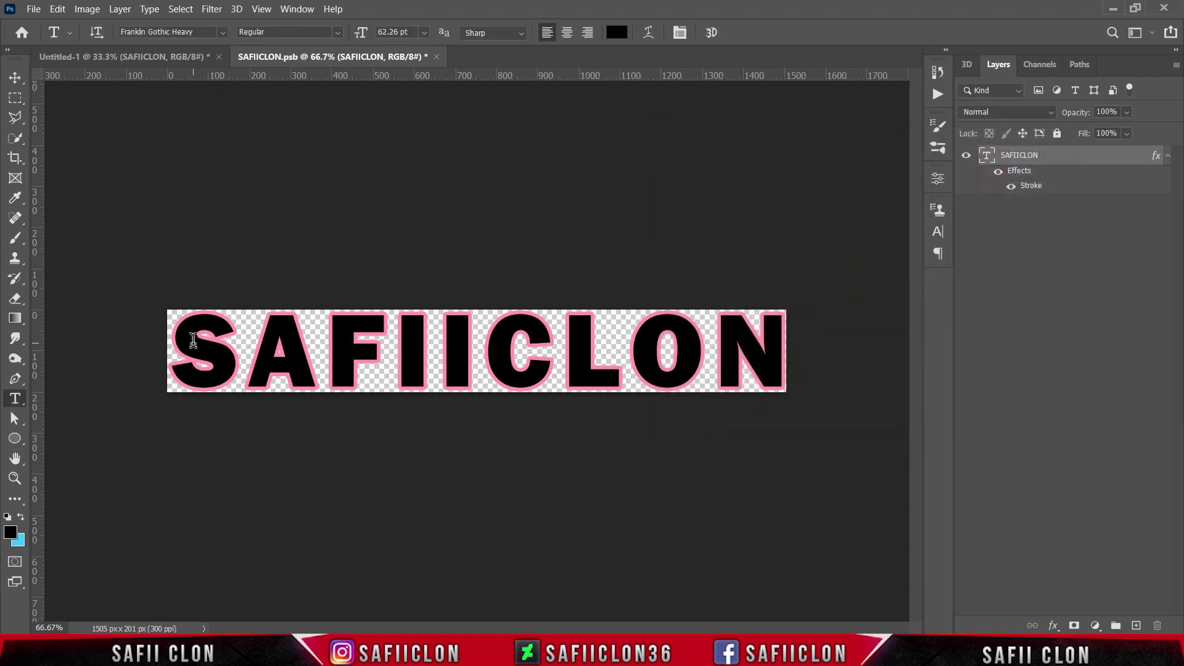
Replace the word SAFIICLON with PHOTOSHOP and commit the text.
click(188, 343)
drag(203, 343, 692, 295)
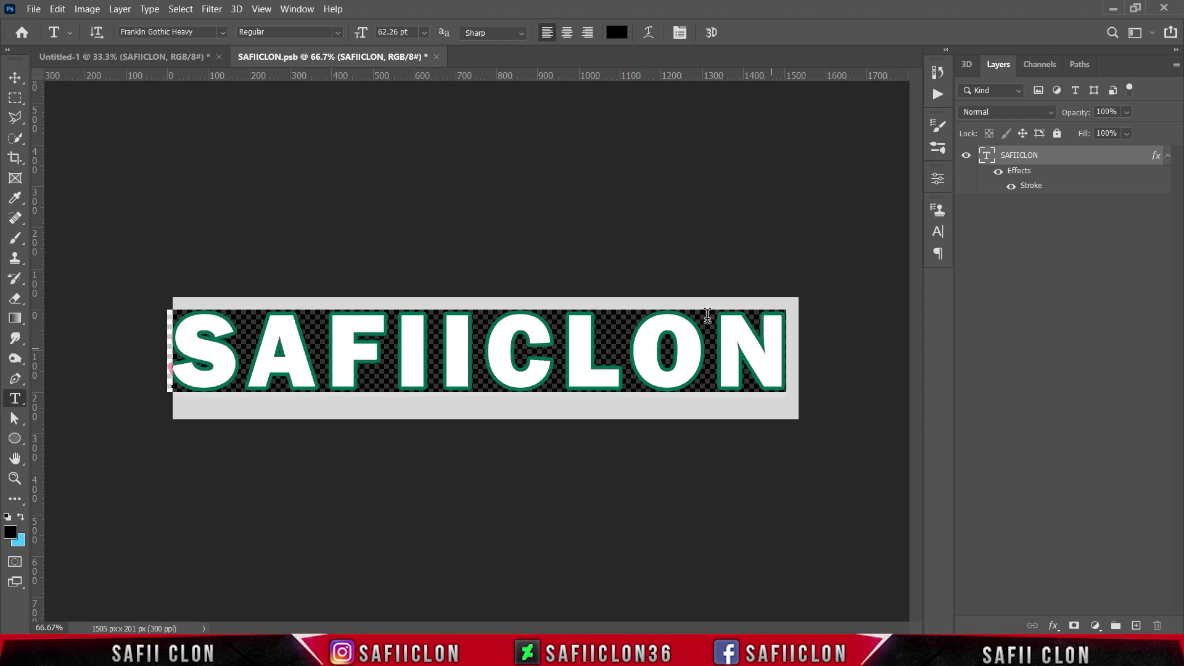
text(PH)
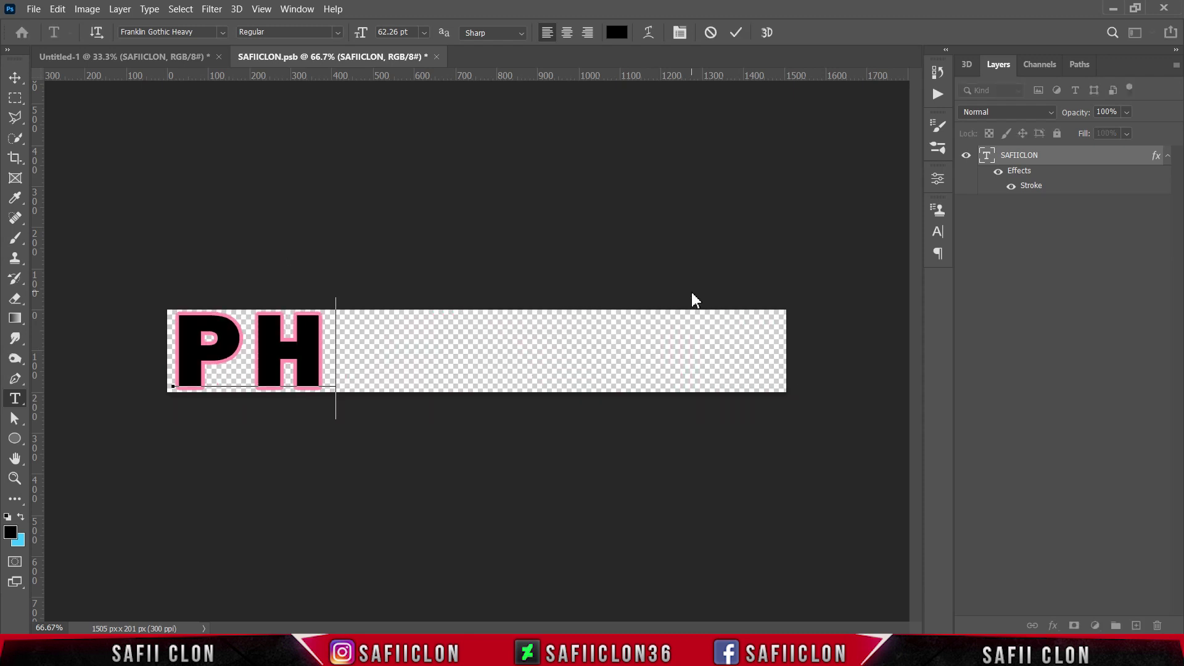
text(OTOSH)
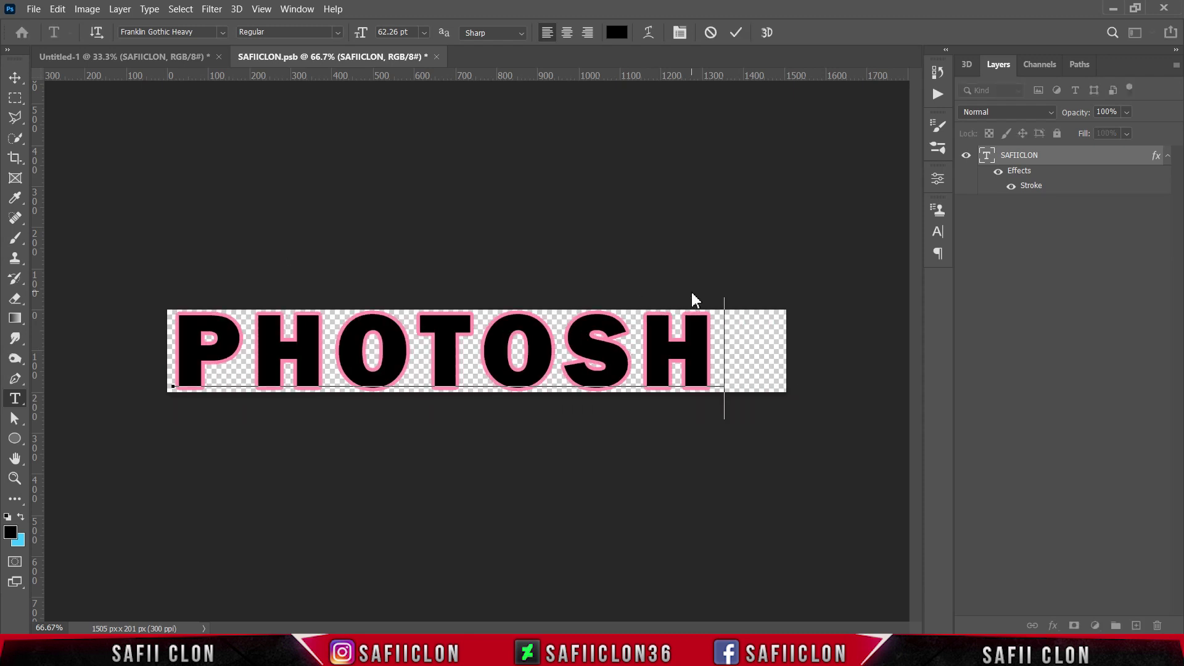
text(O)
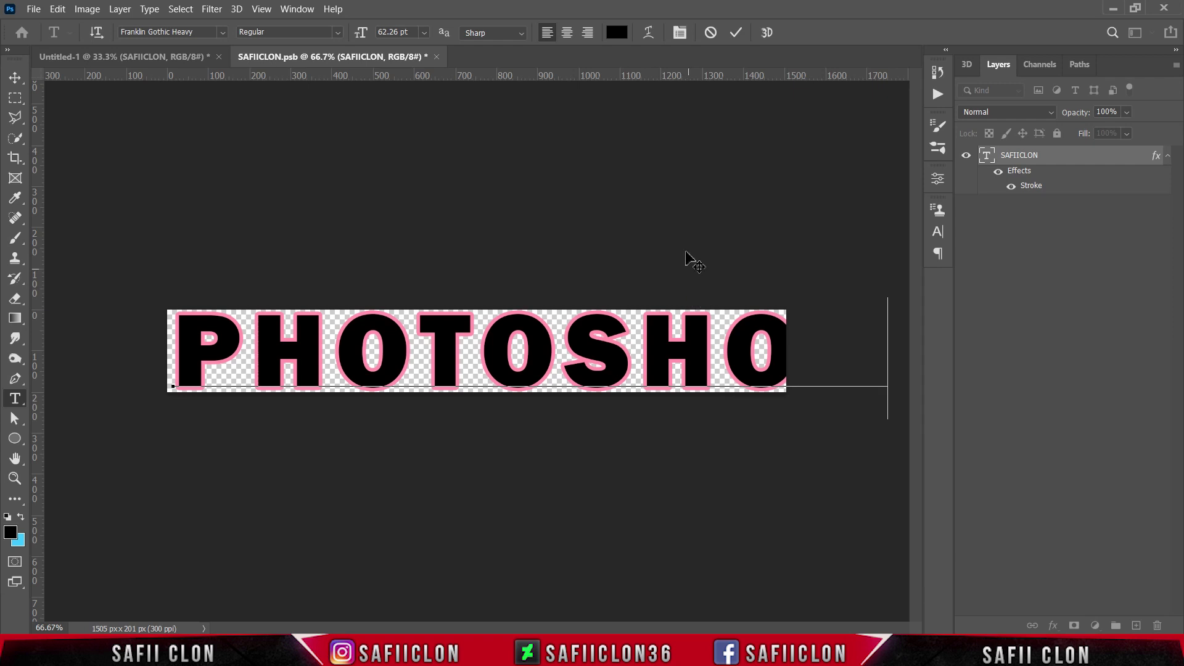
click(733, 32)
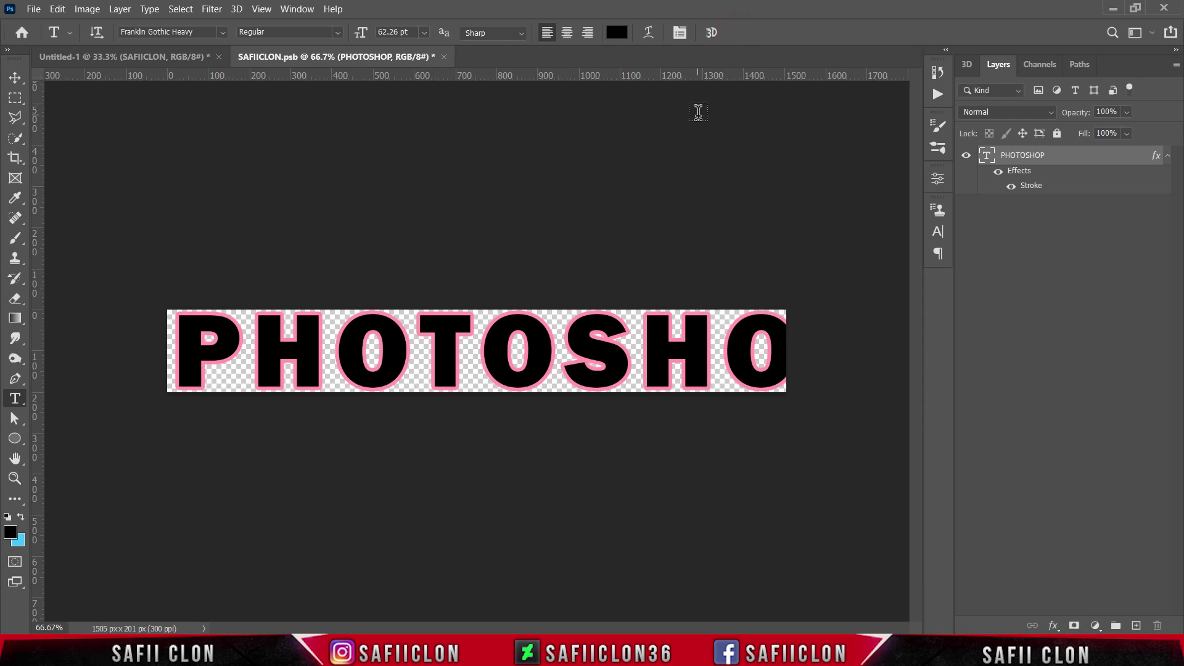
Scale the PHOTOSHOP text to about 85% to fit the canvas, then save SAFIICLON.psb.
key(ctrl+t)
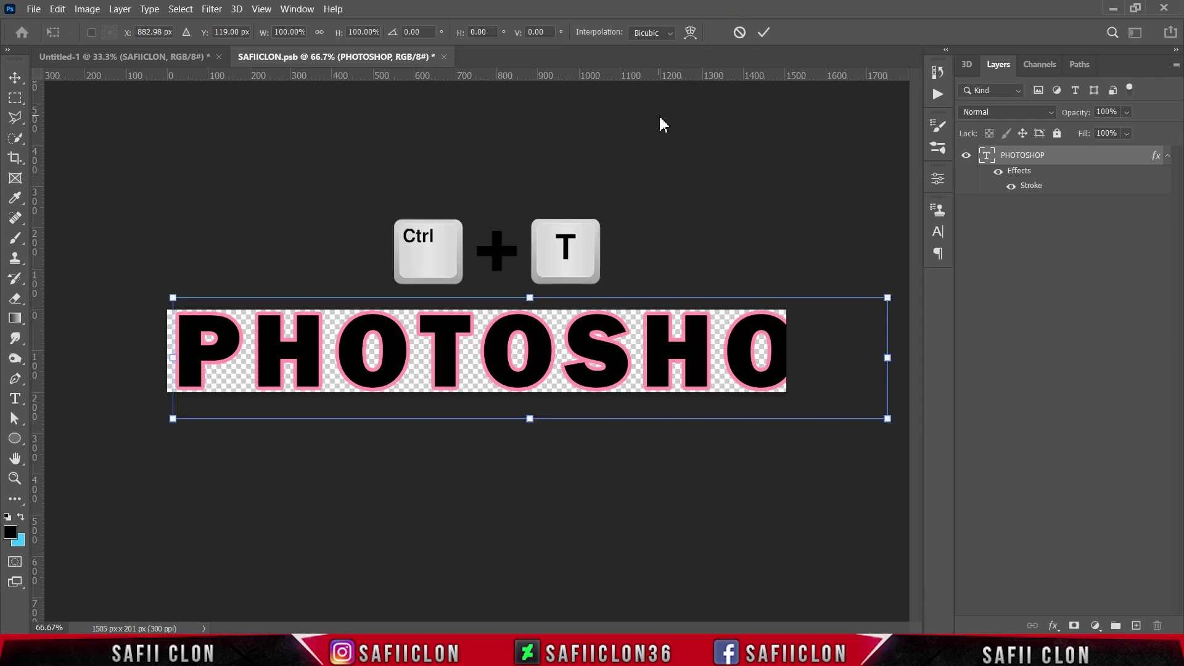
drag(888, 419, 784, 402)
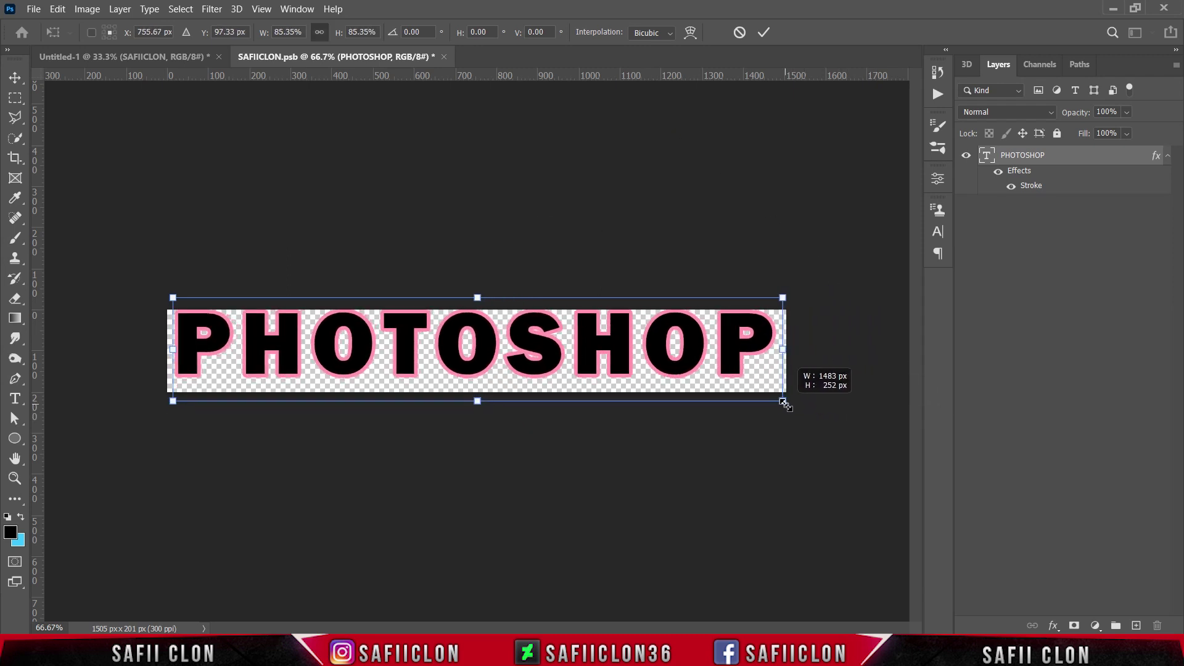
drag(682, 339, 676, 350)
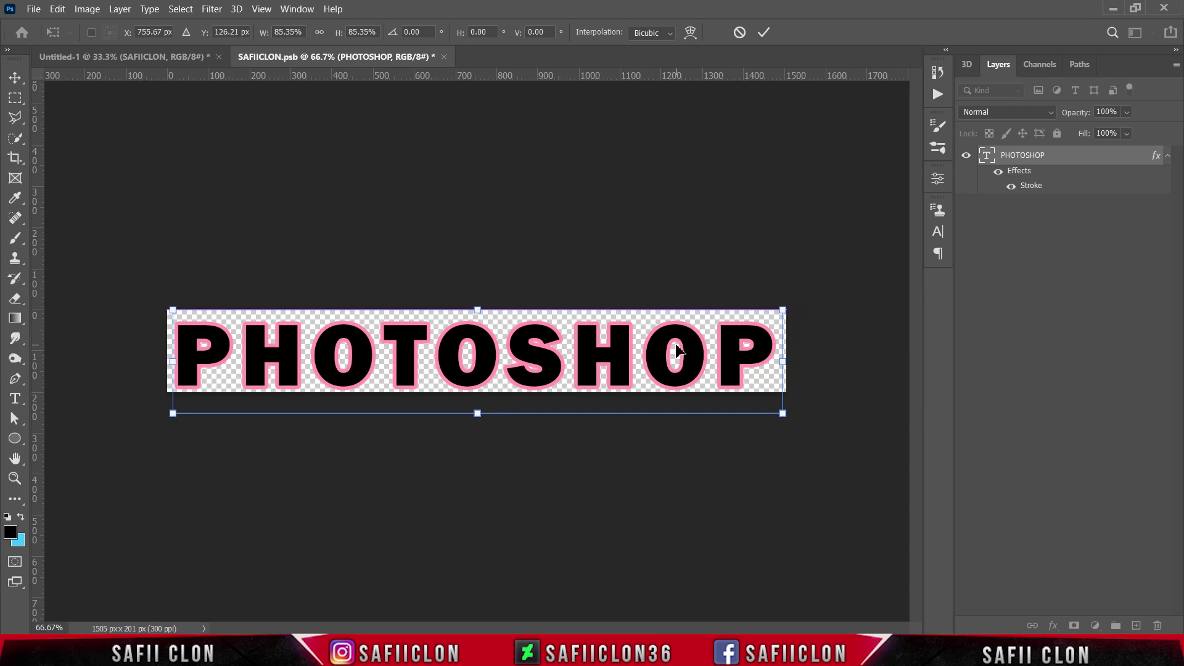
key(shift+Up)
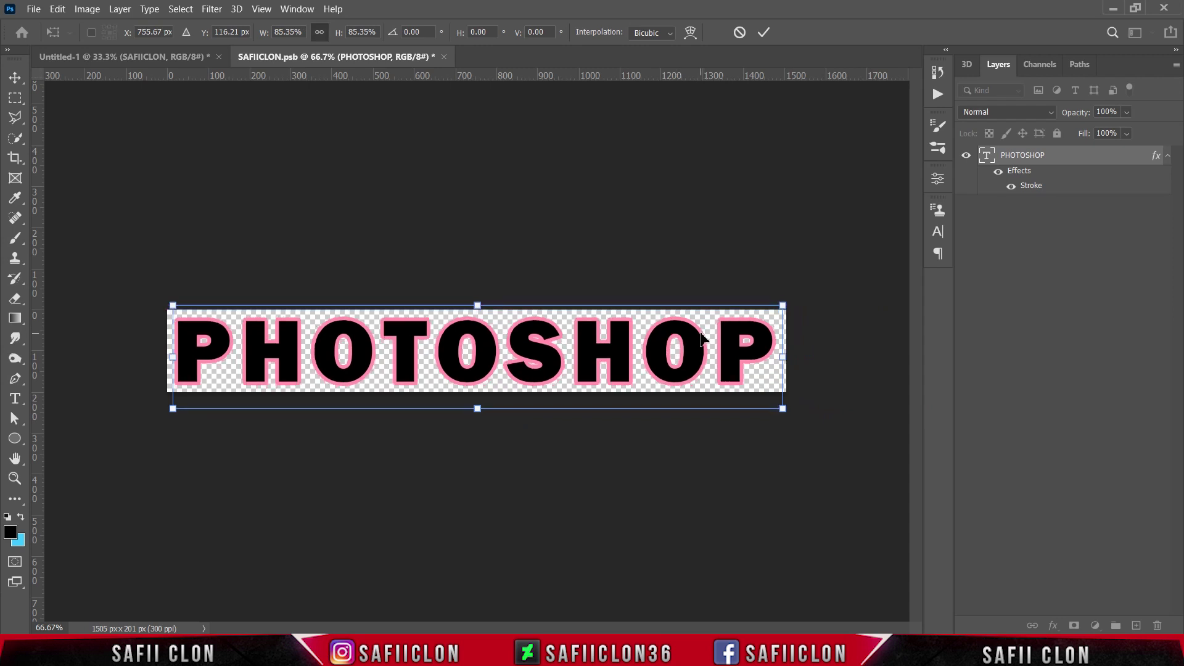
click(765, 32)
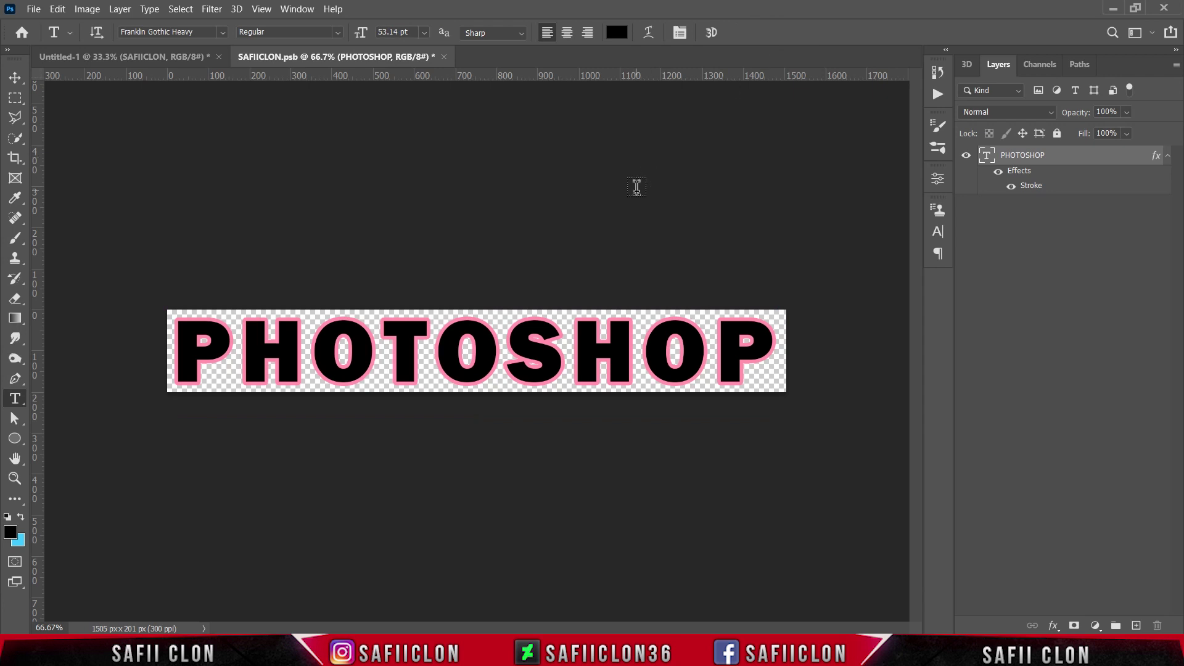
click(34, 9)
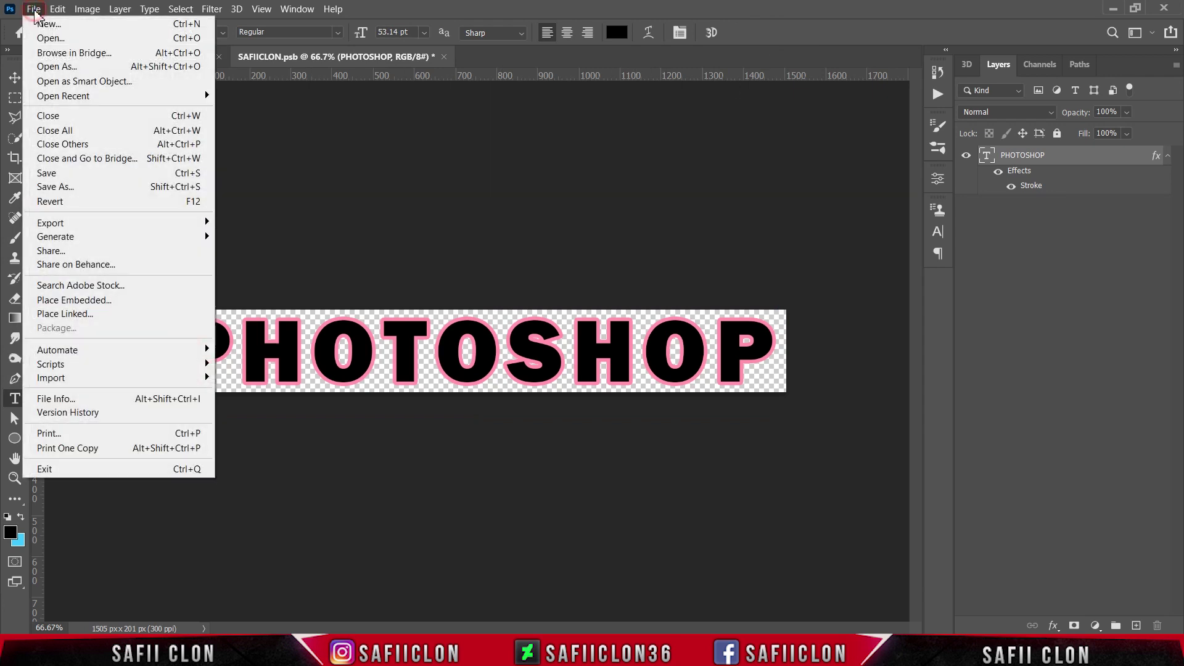
click(78, 173)
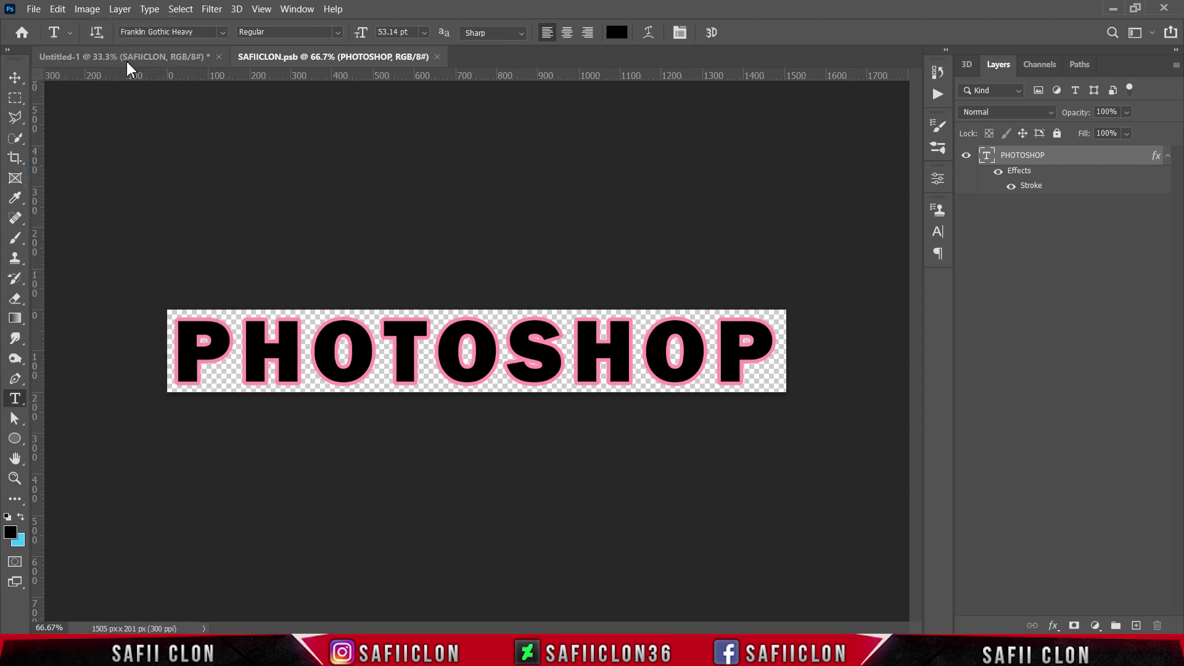
In Untitled-1, inspect the echo copies now reading PHOTOSHOP, toggling the TEXT group's visibility to compare.
click(109, 56)
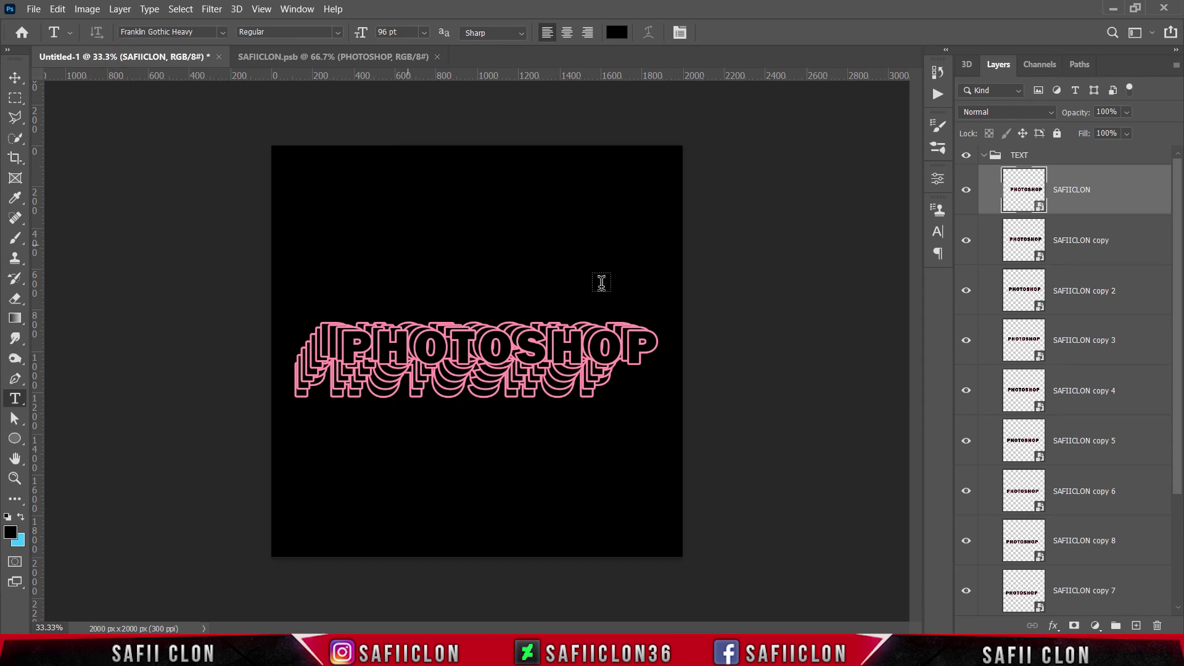
key(ctrl+plus)
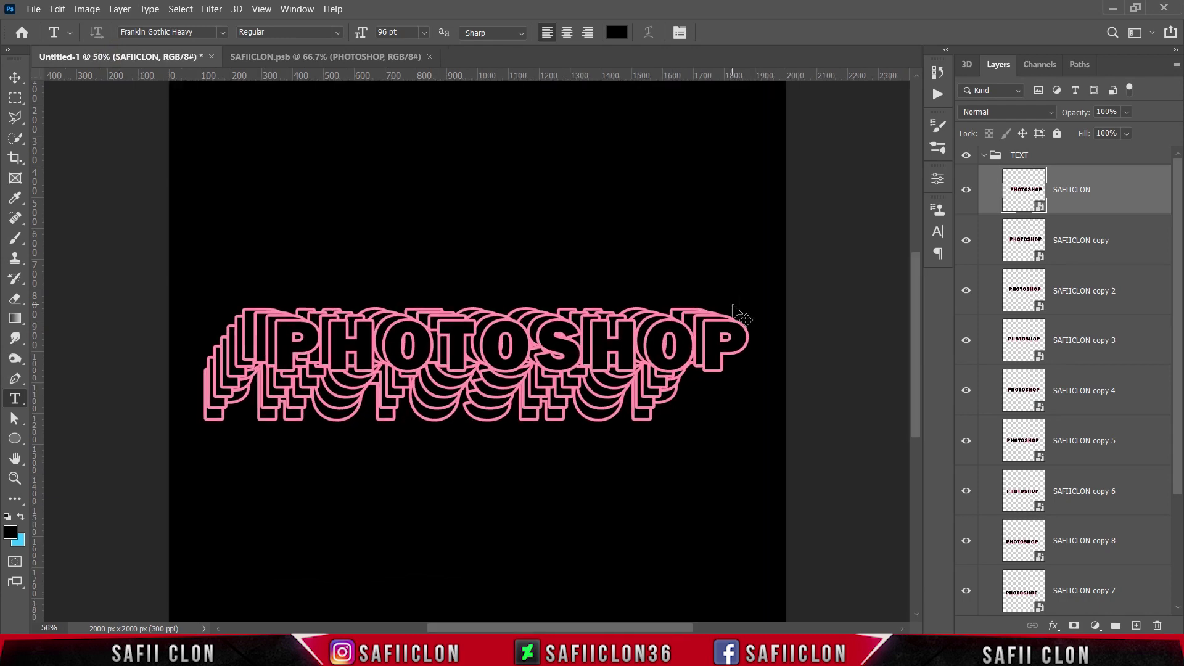
key(ctrl+plus)
key(ctrl+minus)
key(ctrl+minus)
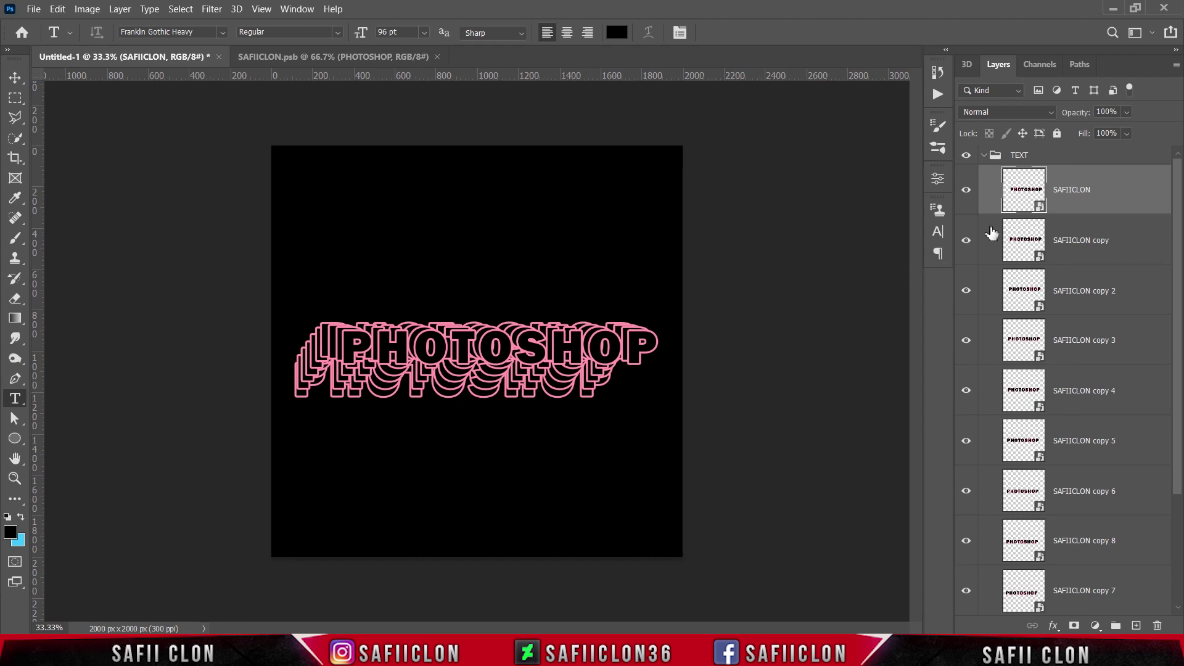
click(980, 158)
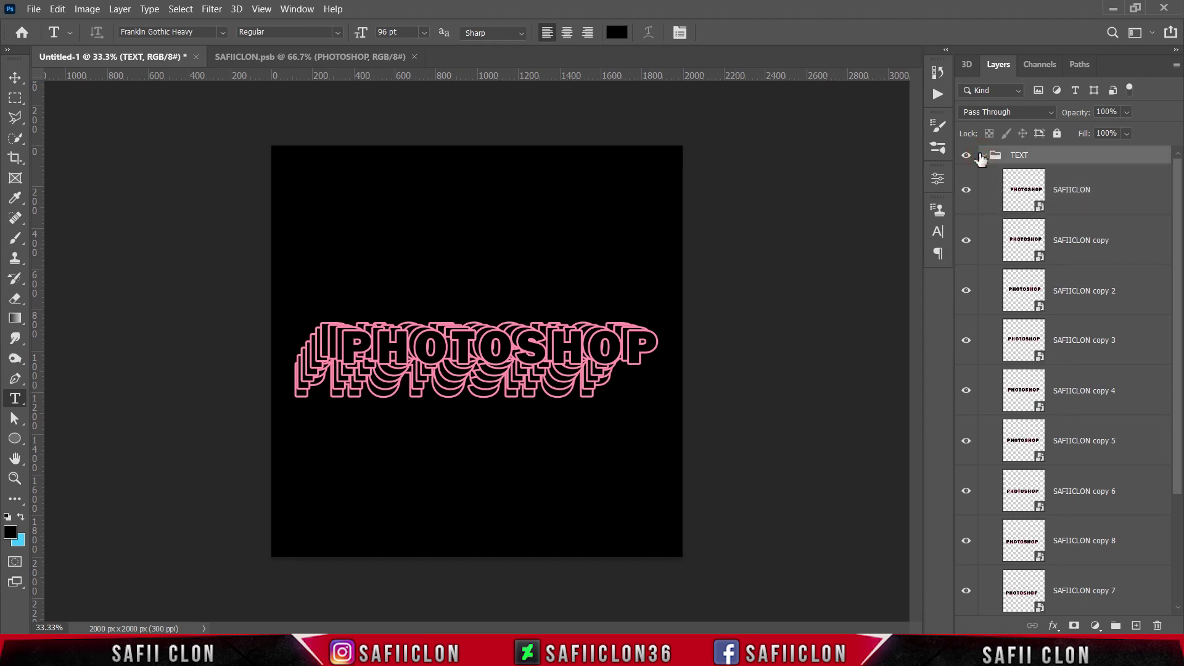
click(982, 155)
click(967, 156)
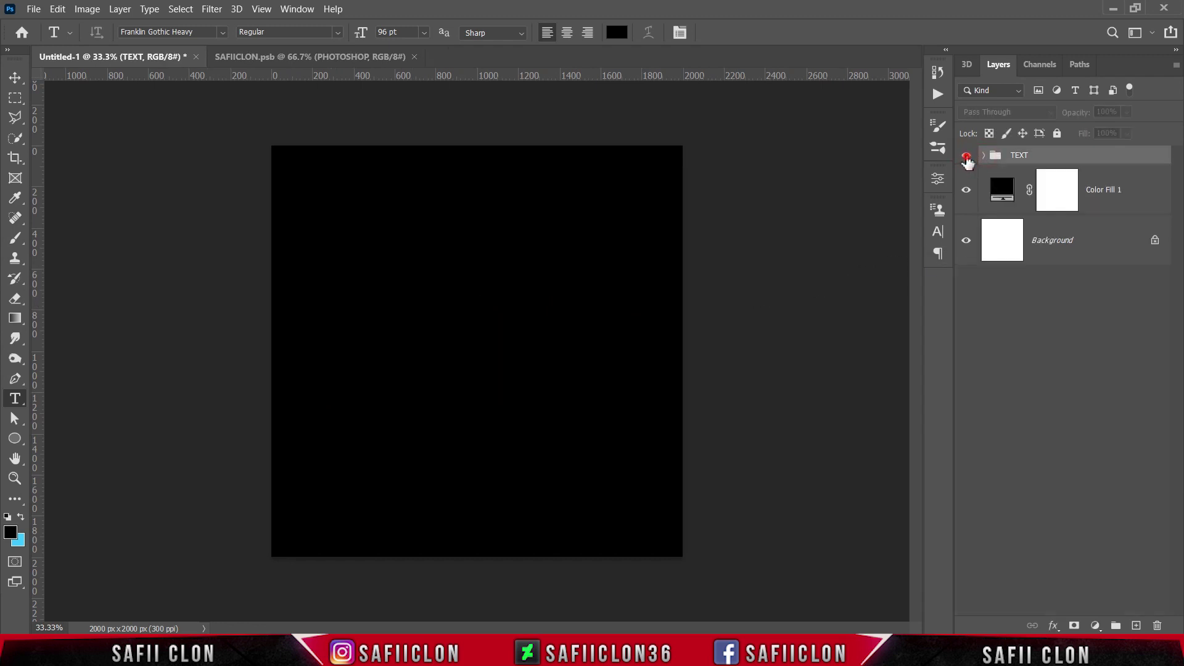
click(967, 158)
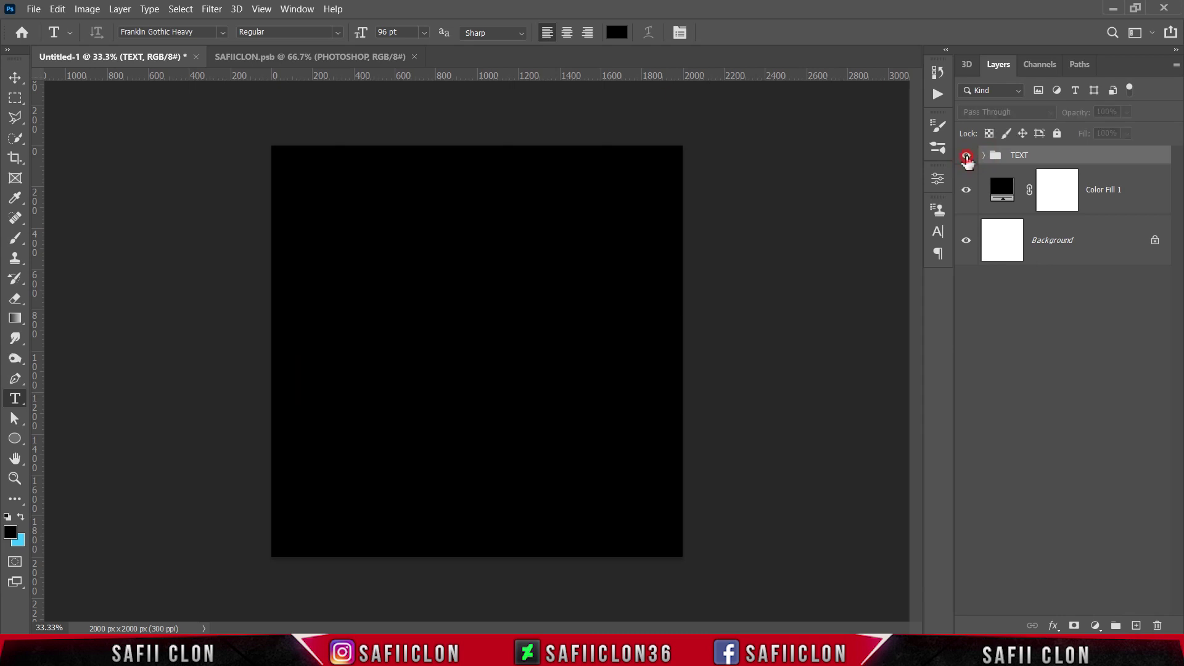
Step back in History to the Delete Layer state so the echo text reads SAFIICLON again.
click(938, 72)
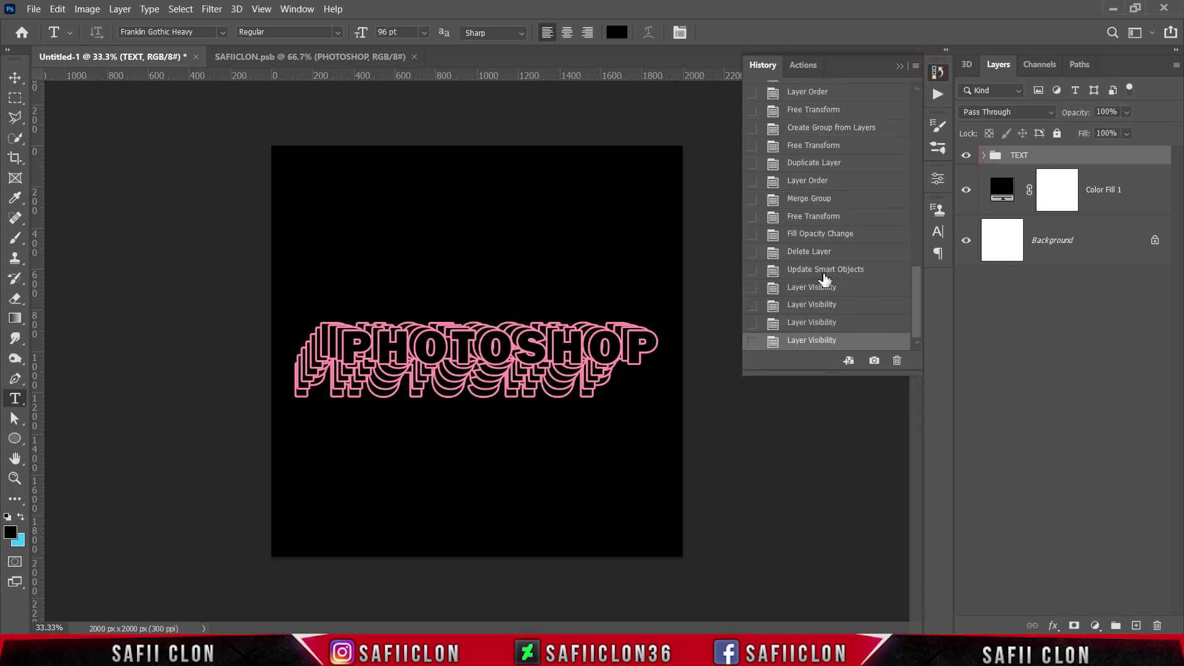
click(823, 272)
click(820, 253)
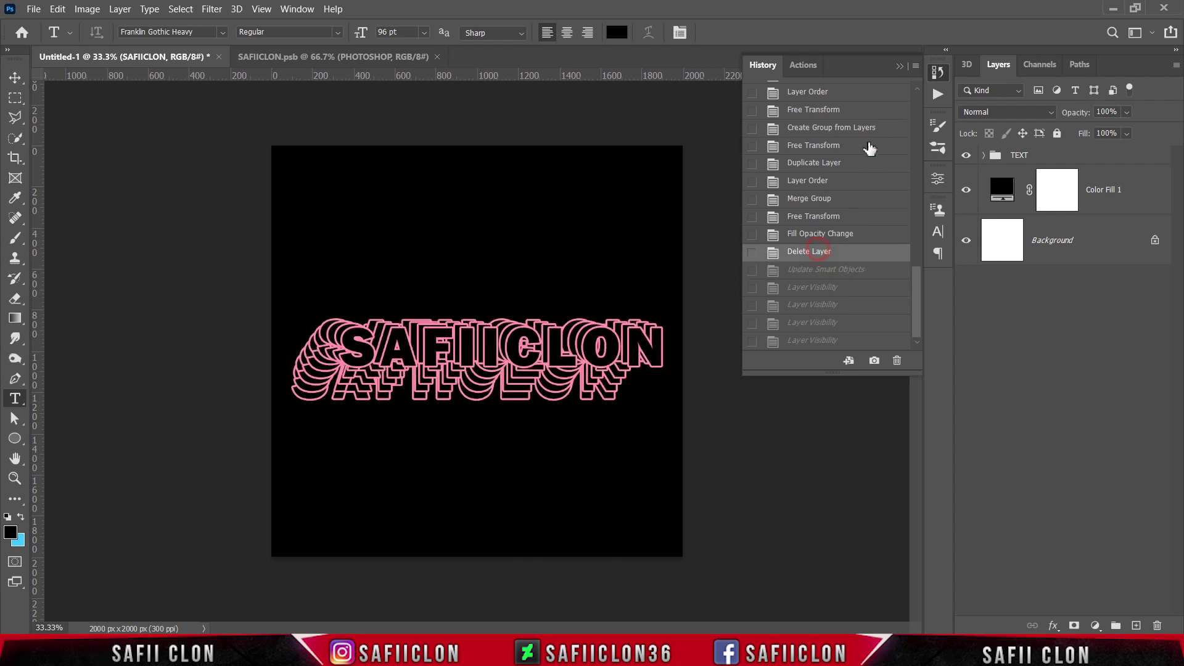
click(898, 66)
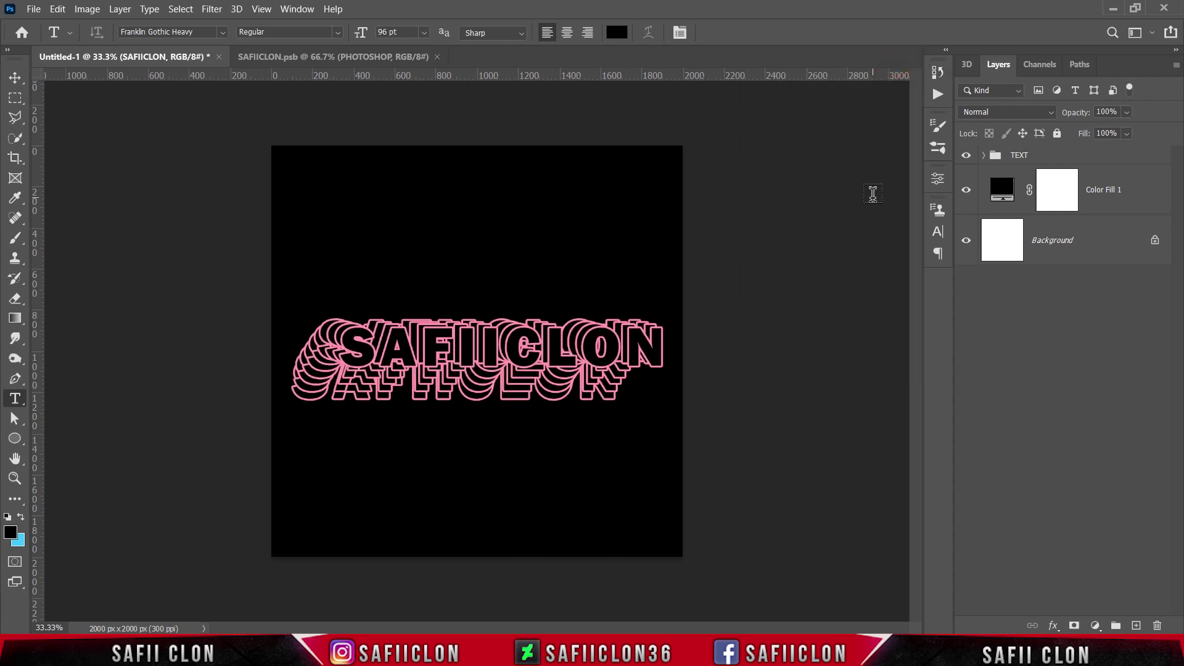
key(ctrl+plus)
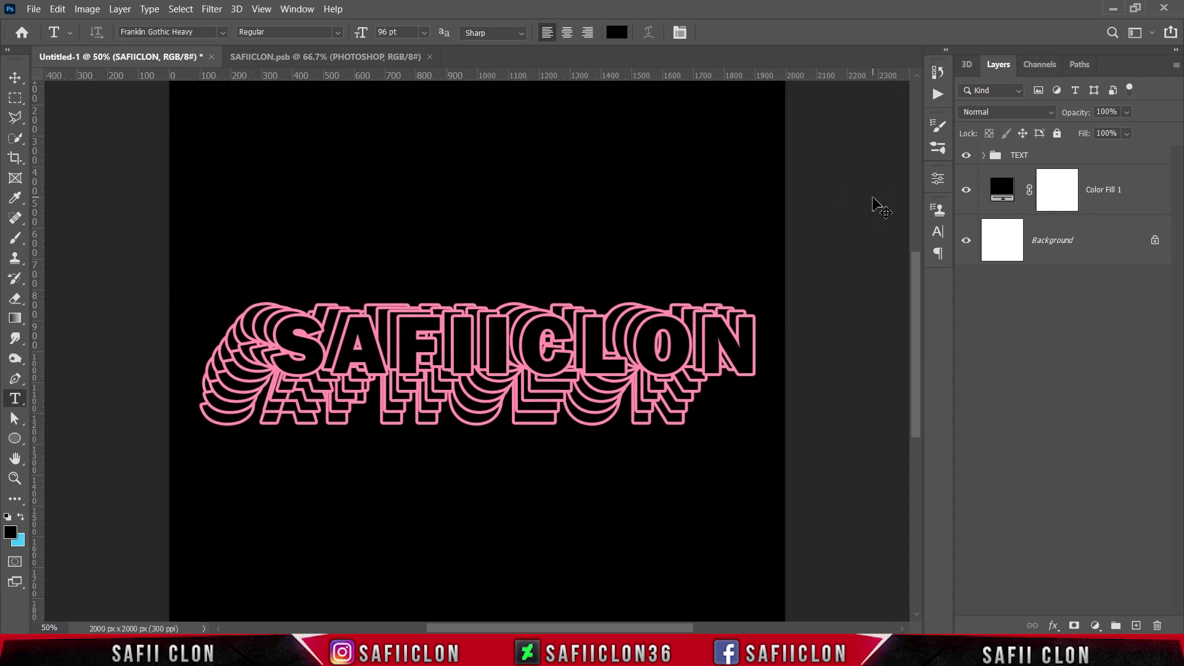
key(ctrl+minus)
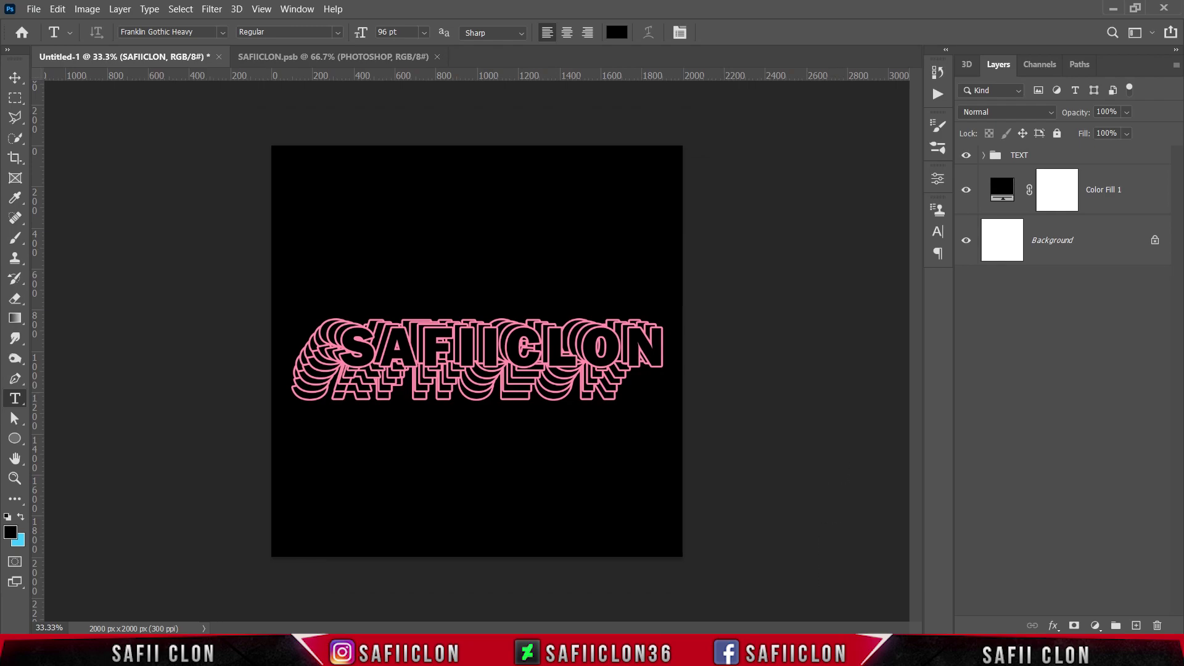